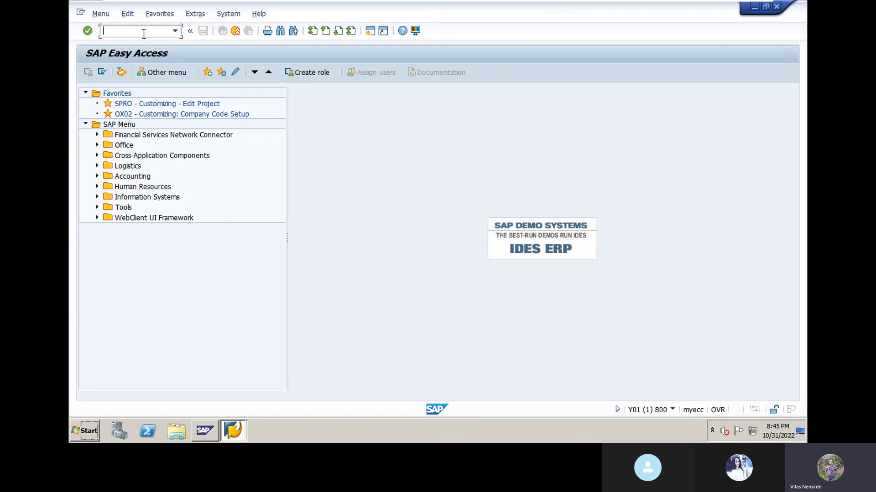
# Open transaction FS00 and expand all four account groups to review the G/L accounts of company code DN10
pyautogui.write('fs00')
pyautogui.press('Return')
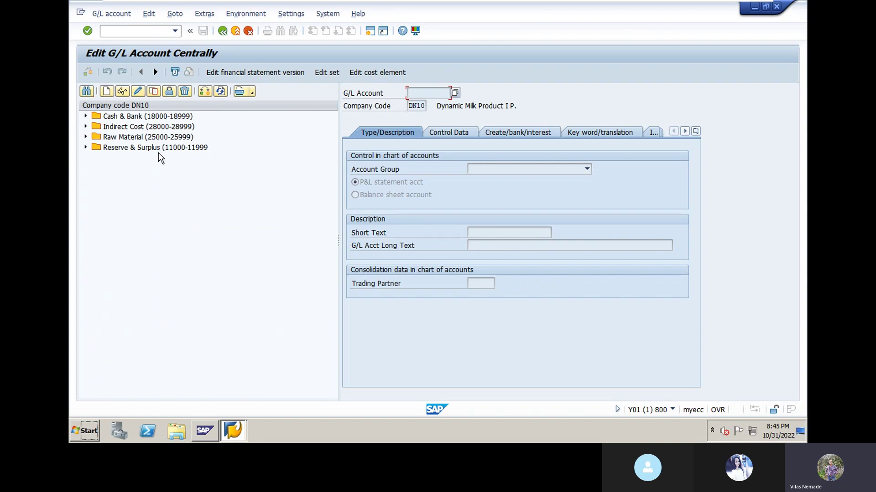
pyautogui.click(85, 117)
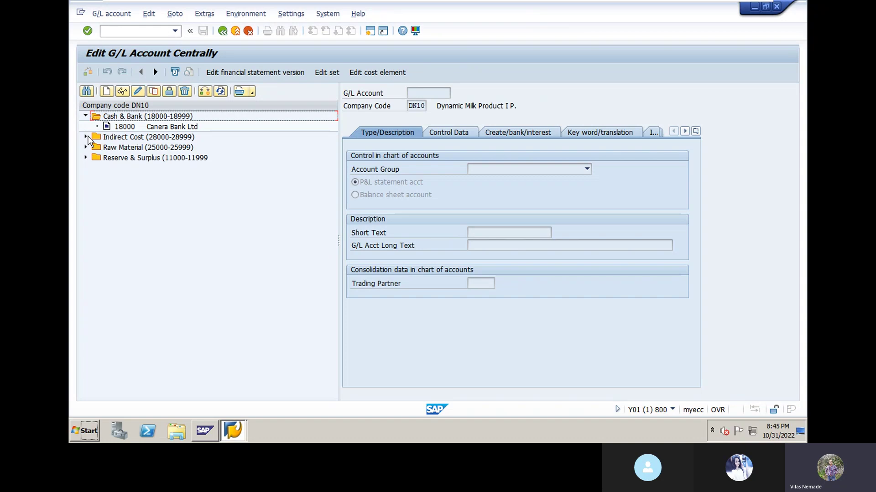
pyautogui.click(86, 137)
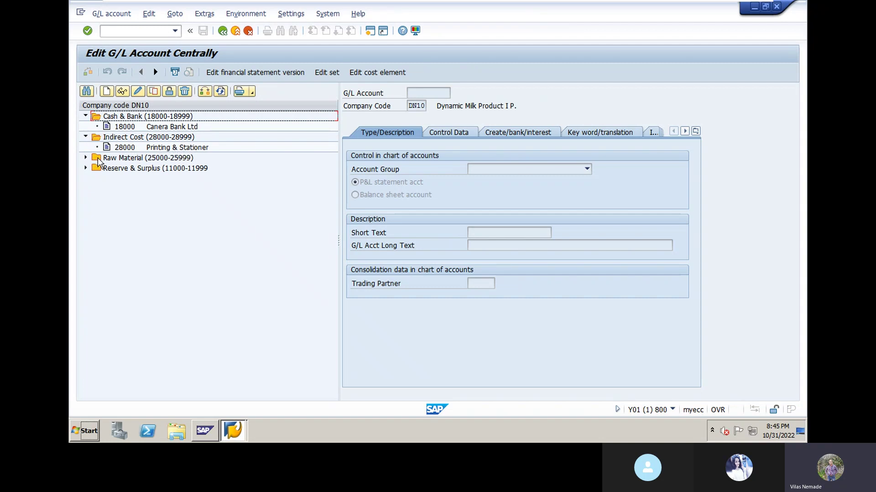
pyautogui.click(86, 158)
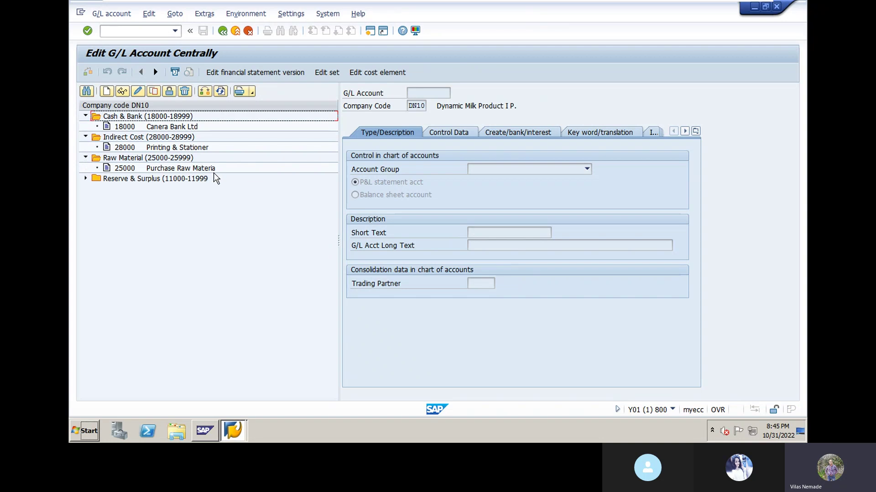
pyautogui.click(86, 179)
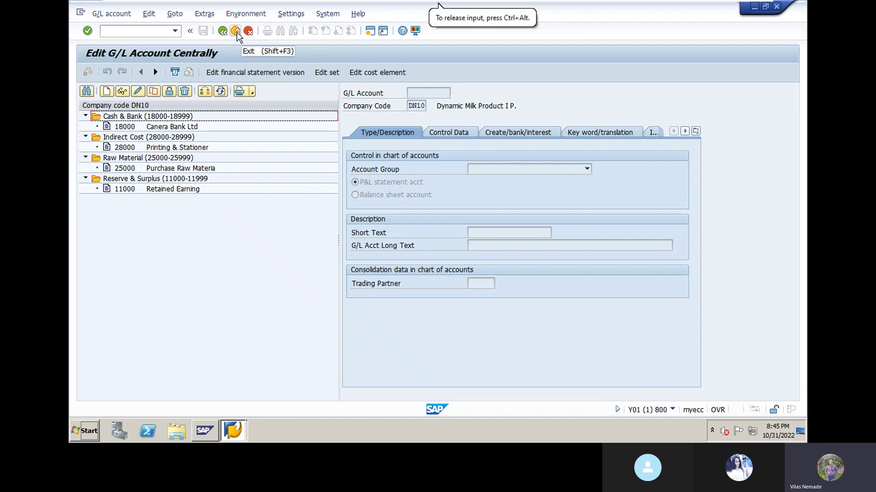
# In a new session, open FB50 - Enter G/L Account Document from General Ledger document entry under Financial Accounting
pyautogui.click(369, 32)
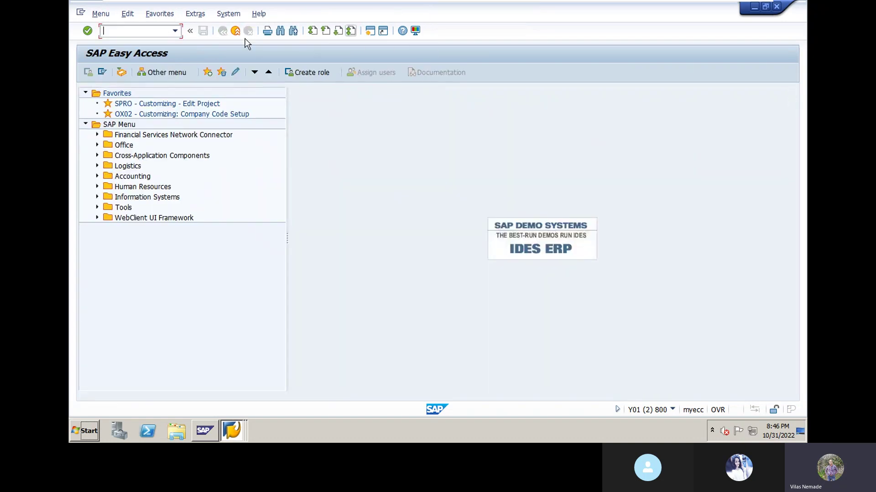
pyautogui.click(143, 33)
pyautogui.write('fb50')
pyautogui.click(97, 176)
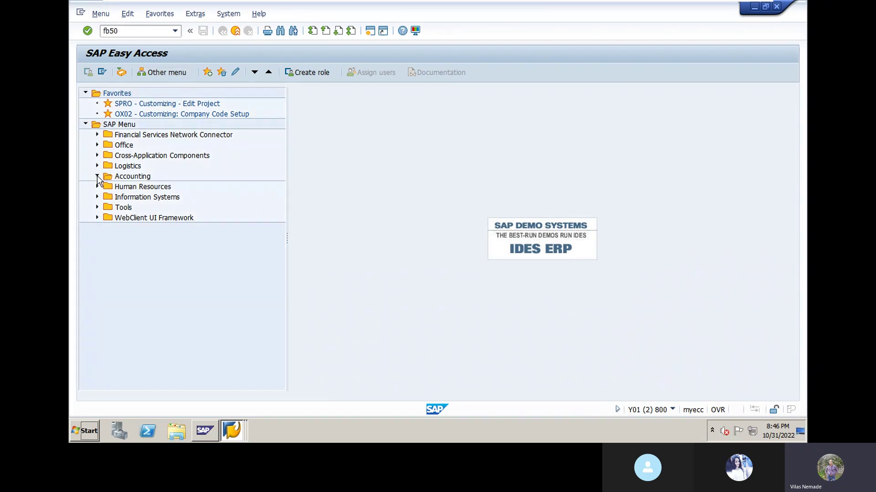
pyautogui.click(109, 186)
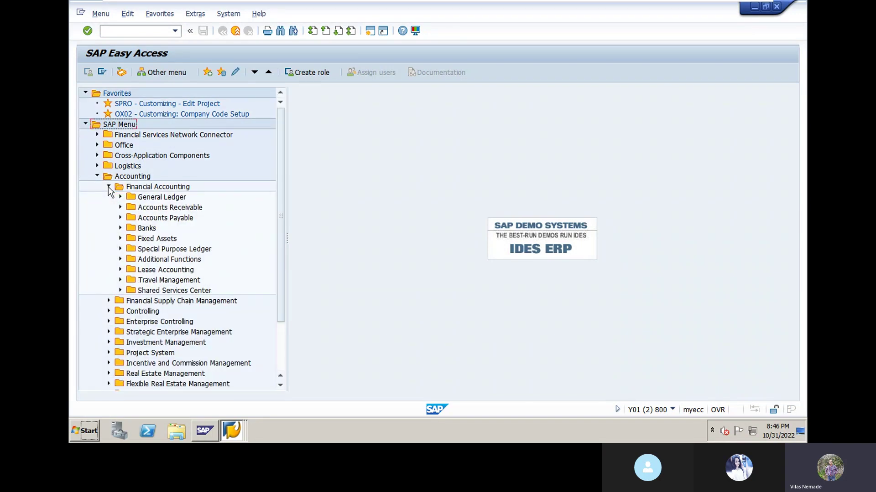
pyautogui.click(121, 197)
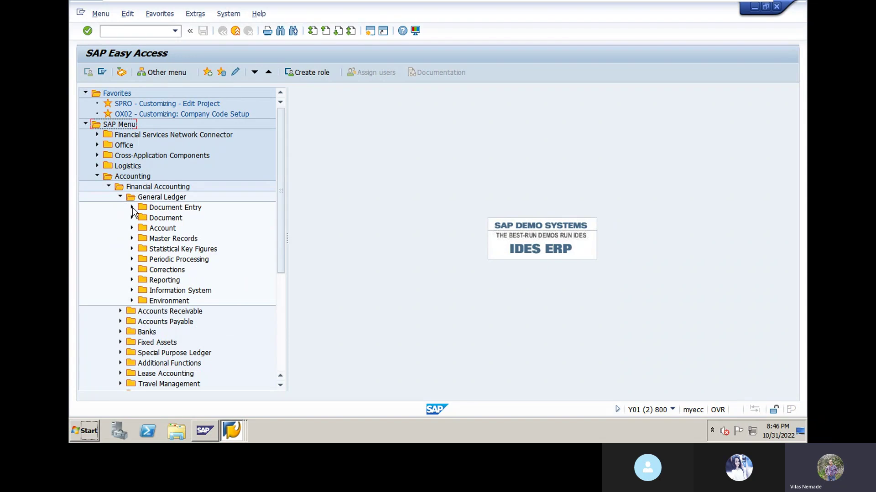
pyautogui.click(132, 207)
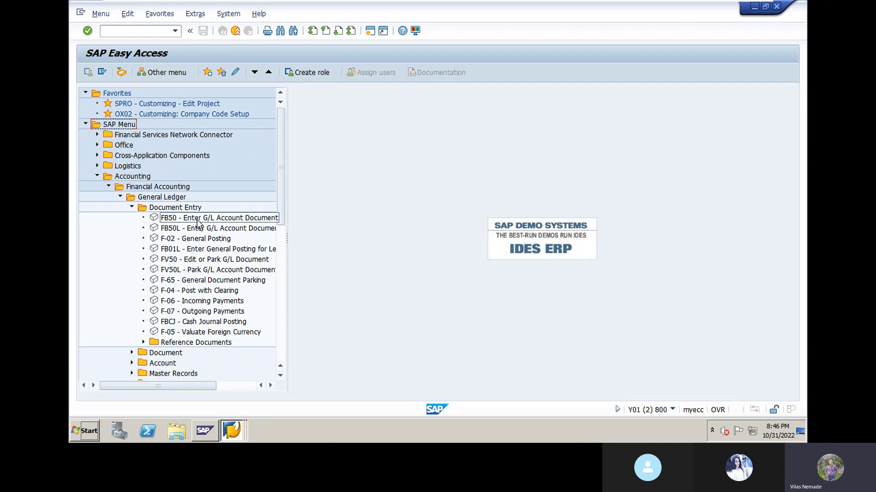
pyautogui.doubleClick(172, 217)
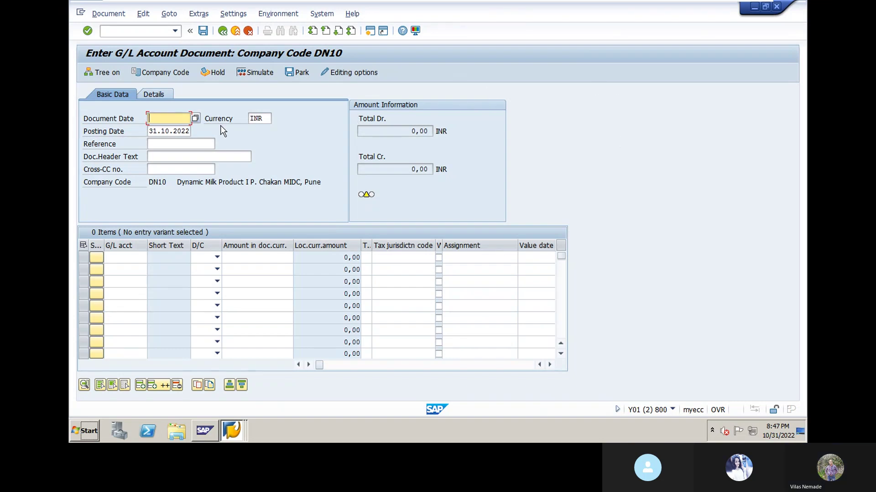
# Set the document date to 31.10.2022 and the document header text to "Bill NO. 431"
pyautogui.click(195, 118)
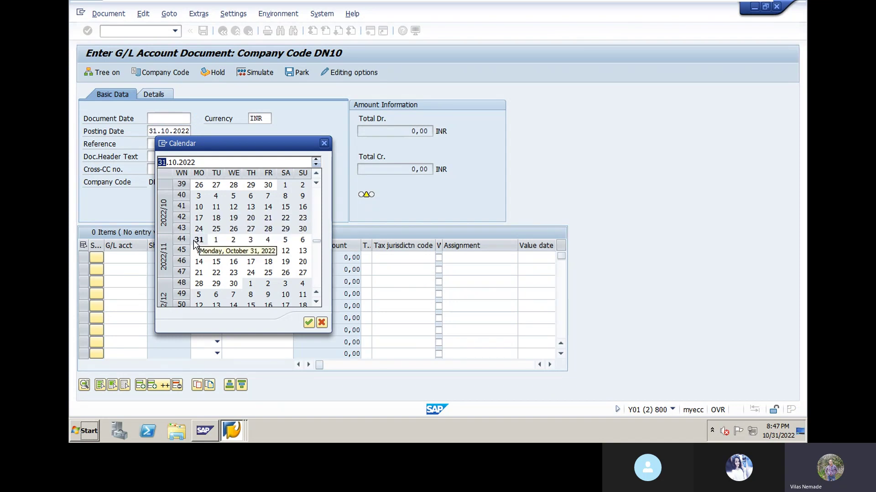
pyautogui.doubleClick(198, 240)
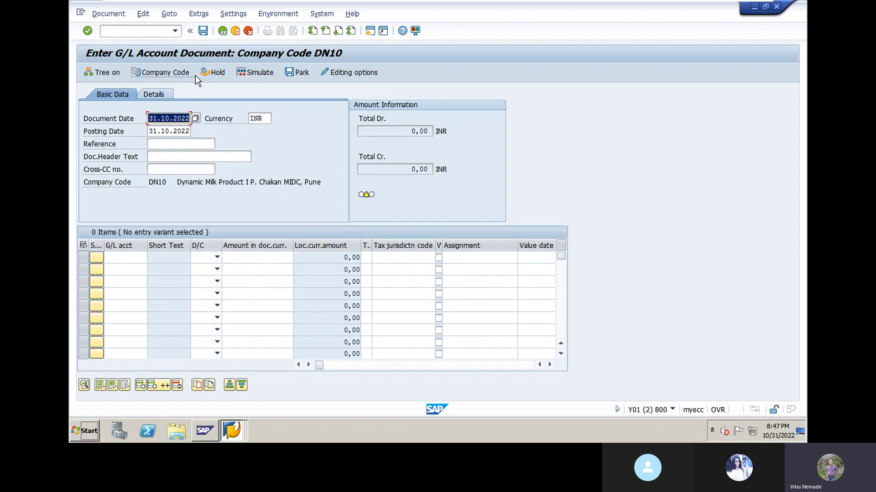
pyautogui.click(149, 156)
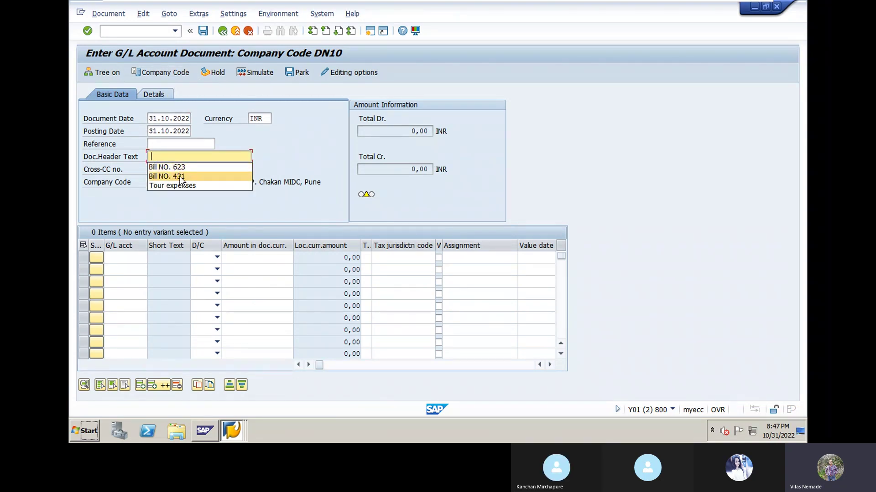
pyautogui.click(177, 176)
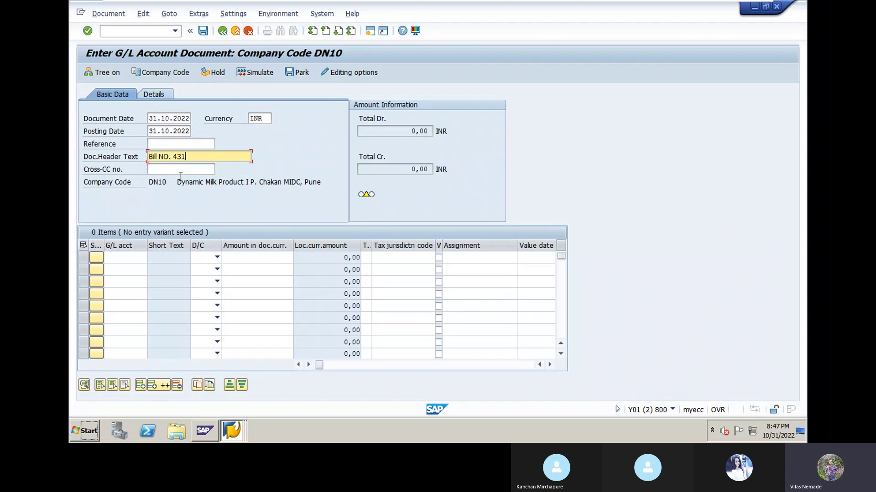
# Enter the first line item with G/L account 25000 Purchase Raw Material, Debit, and an amount of 16500
pyautogui.click(123, 263)
pyautogui.click(151, 258)
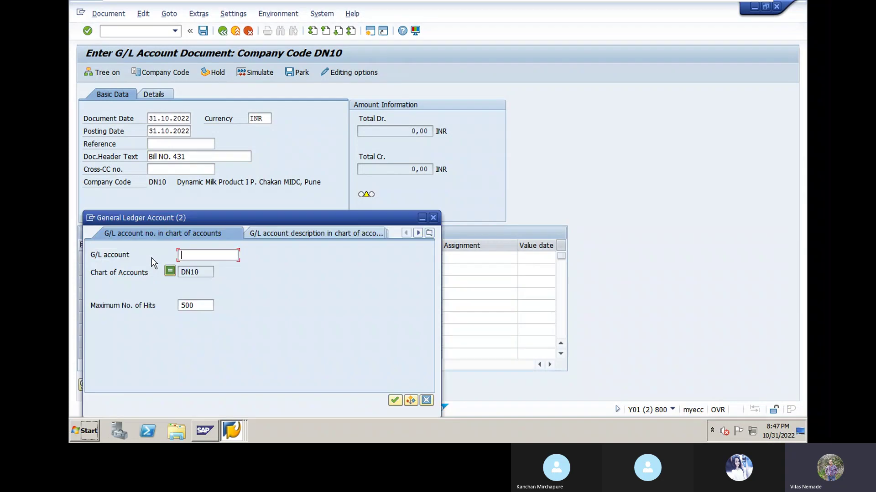
pyautogui.press('Return')
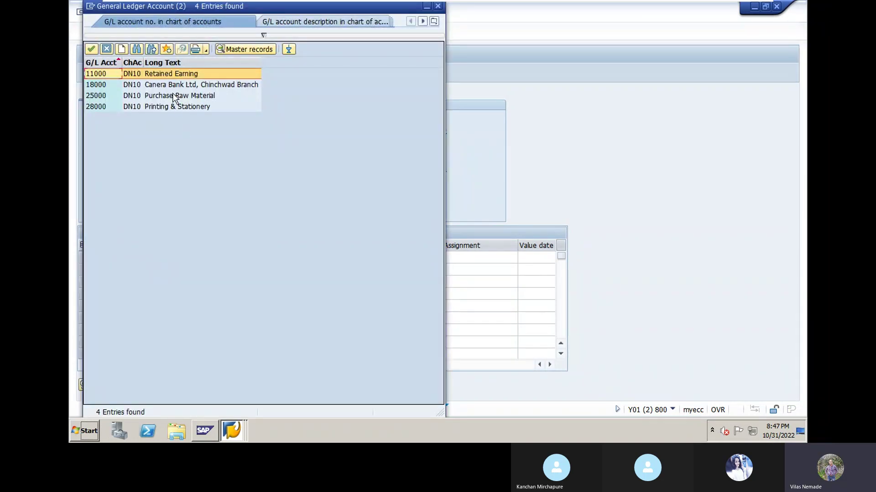
pyautogui.doubleClick(174, 96)
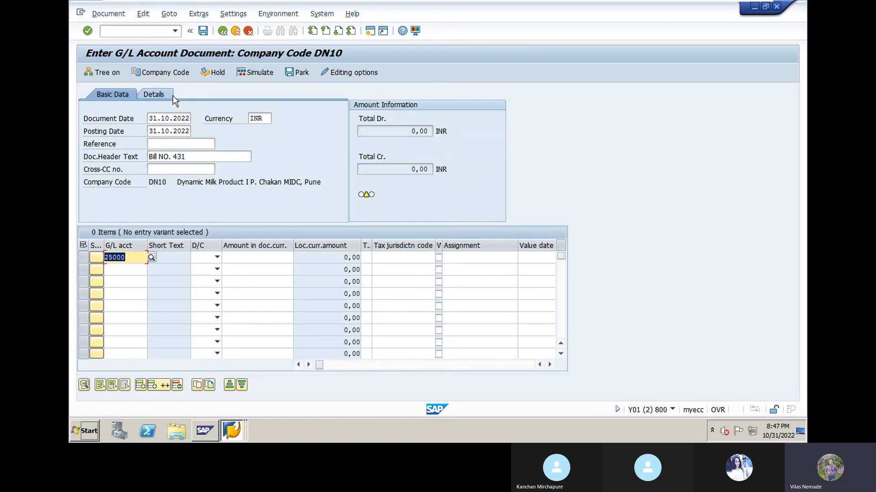
pyautogui.click(217, 258)
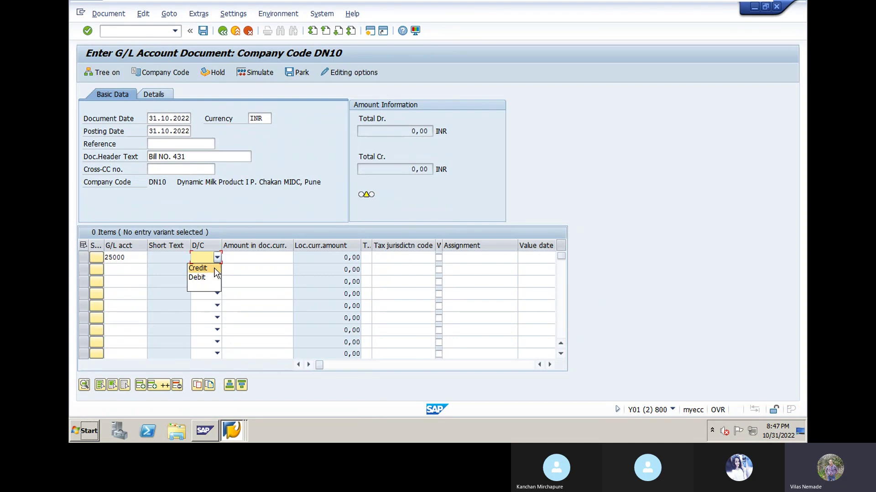
pyautogui.click(200, 278)
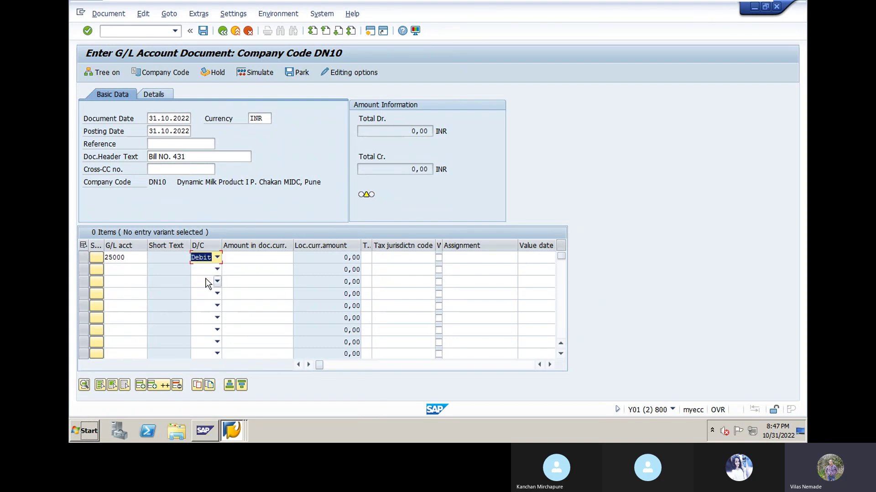
pyautogui.click(238, 258)
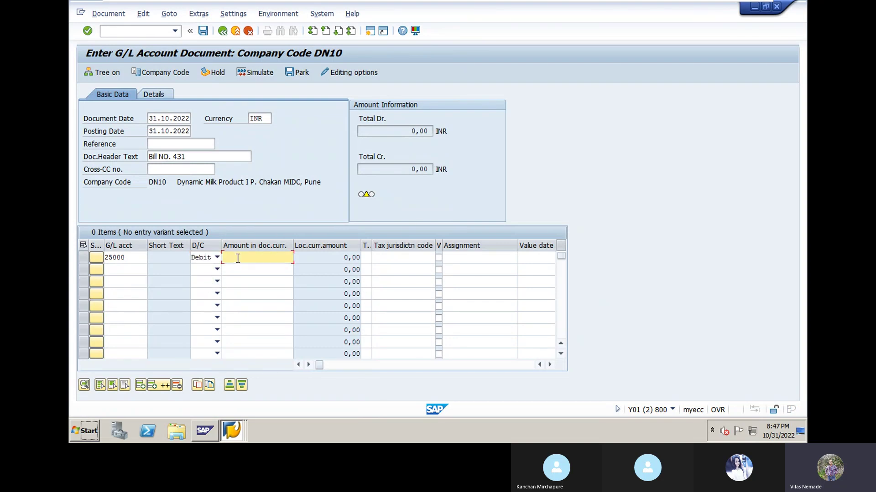
pyautogui.write('16500')
# Fill the item text of the 25000 debit line with the suggested entry "printing ^ Stationery"
pyautogui.click(549, 364)
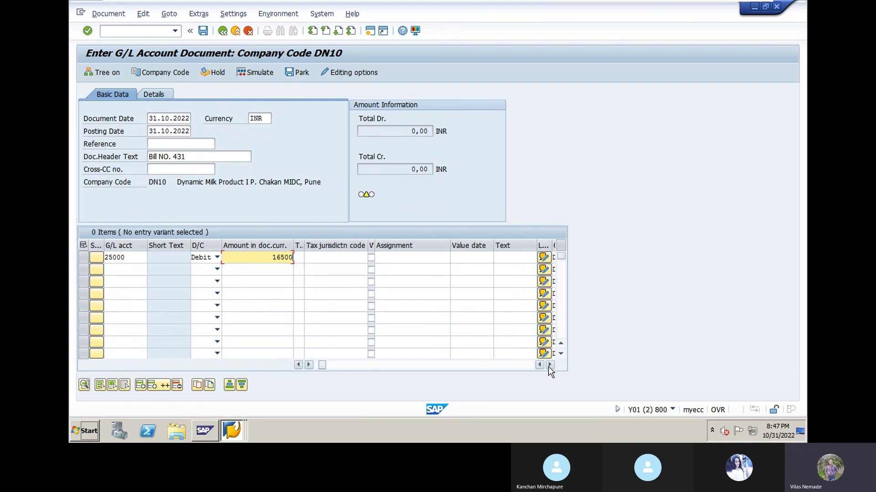
pyautogui.click(549, 365)
pyautogui.click(550, 364)
pyautogui.click(443, 256)
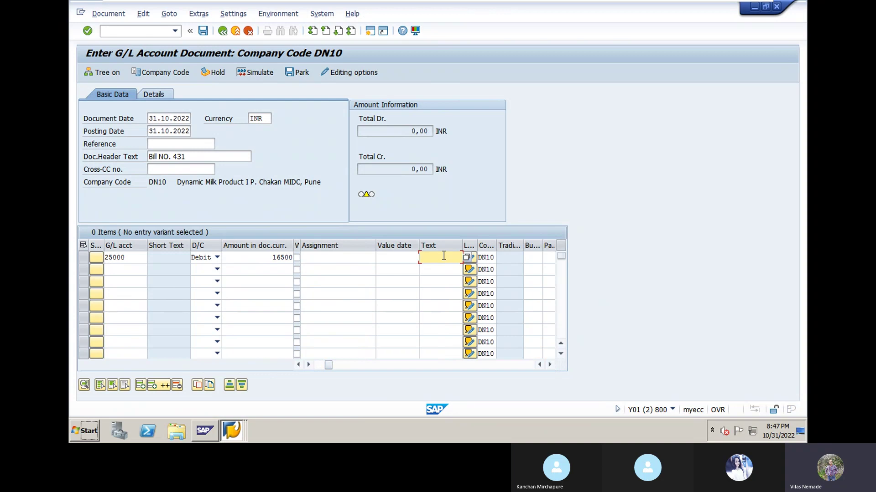
pyautogui.write('p')
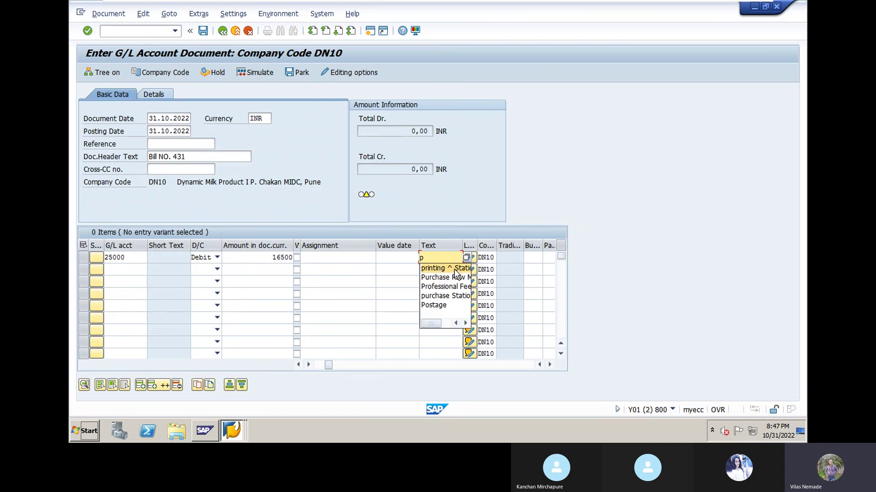
pyautogui.click(455, 270)
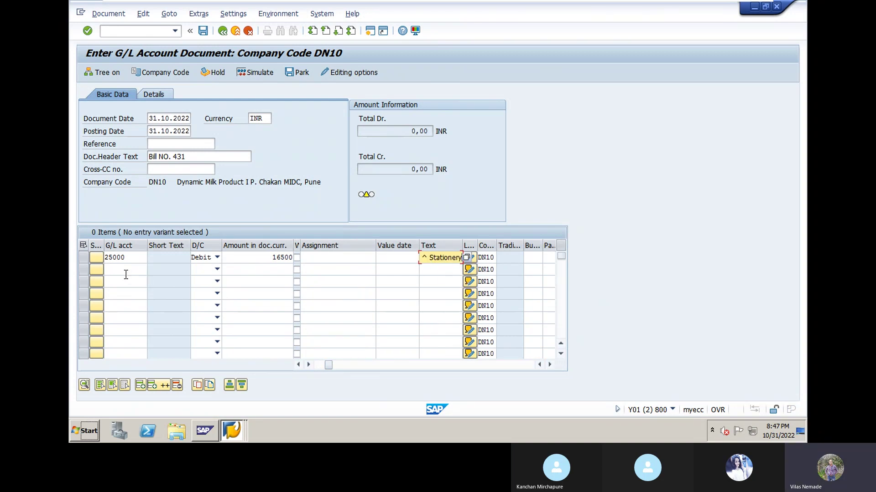
# Clear the item text of the 25000 debit line and replace it with "Purchase Raw Material"
pyautogui.press('BackSpace')
pyautogui.press('BackSpace')
pyautogui.press('BackSpace')
pyautogui.press('BackSpace')
pyautogui.press('BackSpace')
pyautogui.press('BackSpace')
pyautogui.press('BackSpace')
pyautogui.press('BackSpace')
pyautogui.press('BackSpace')
pyautogui.press('BackSpace')
pyautogui.press('BackSpace')
pyautogui.press('BackSpace')
pyautogui.press('BackSpace')
pyautogui.press('BackSpace')
pyautogui.press('BackSpace')
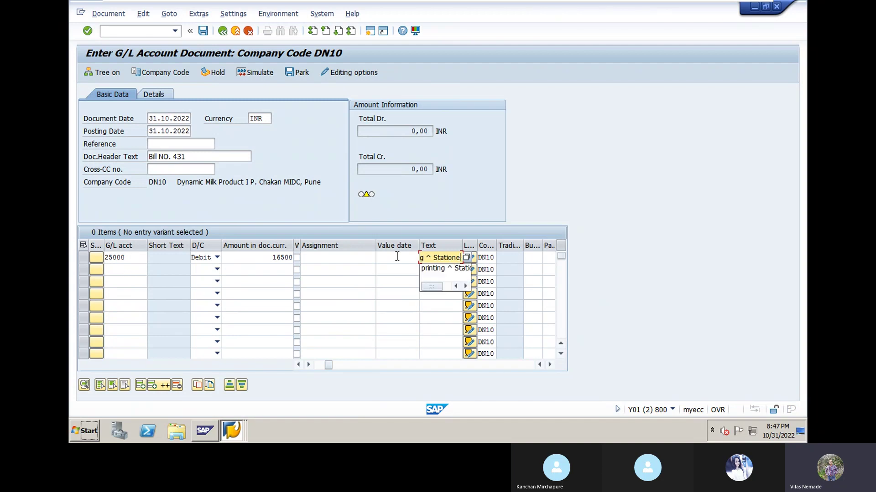
pyautogui.press('BackSpace')
pyautogui.press('BackSpace')
pyautogui.press('BackSpace')
pyautogui.press('BackSpace')
pyautogui.press('BackSpace')
pyautogui.press('BackSpace')
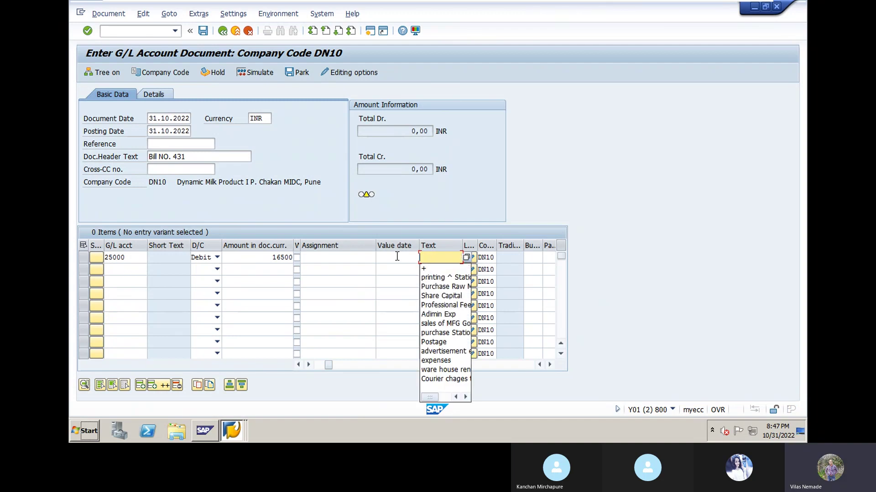
pyautogui.click(453, 288)
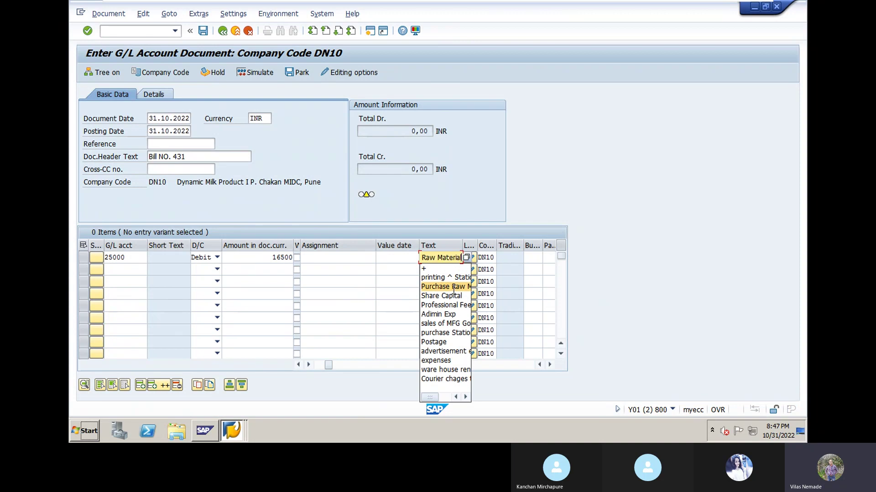
# Enter the second line item with G/L account 18000 Canera Bank Ltd, Credit, and an amount of 16500
pyautogui.click(126, 272)
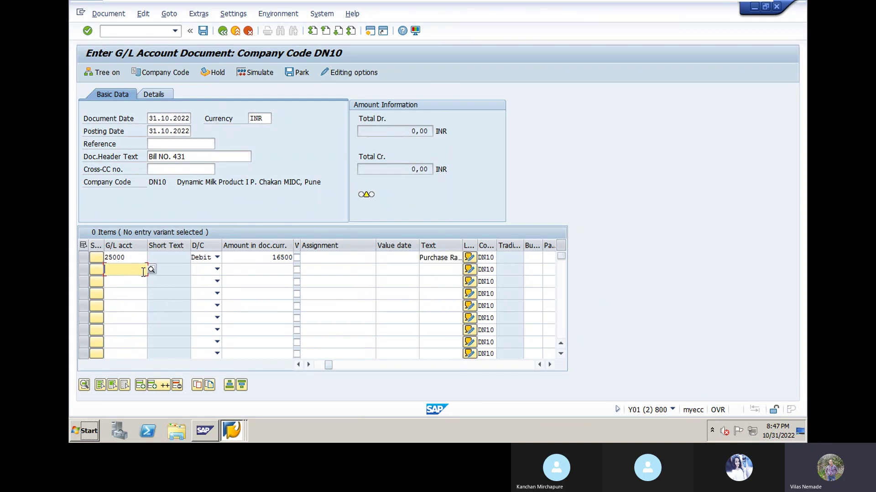
pyautogui.press('F4')
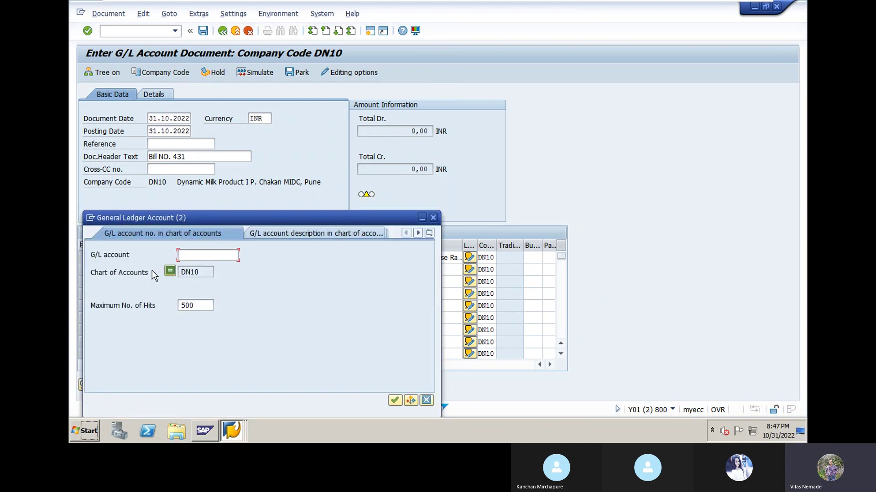
pyautogui.press('Return')
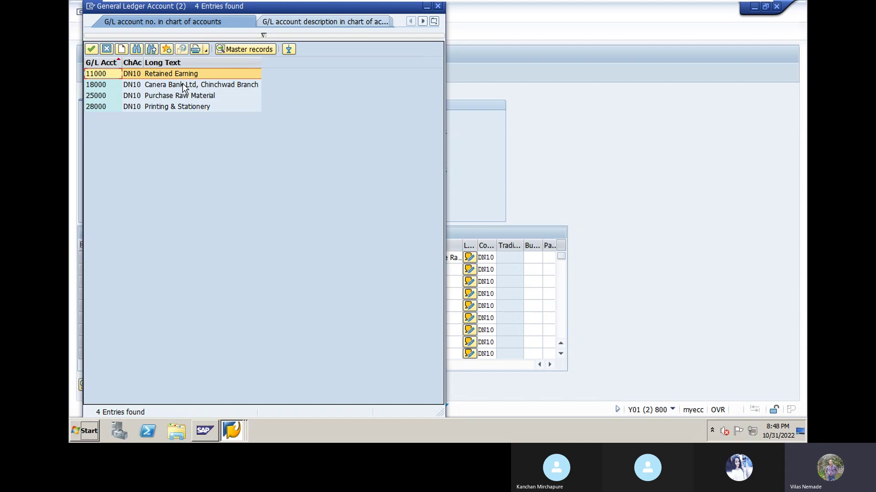
pyautogui.doubleClick(182, 85)
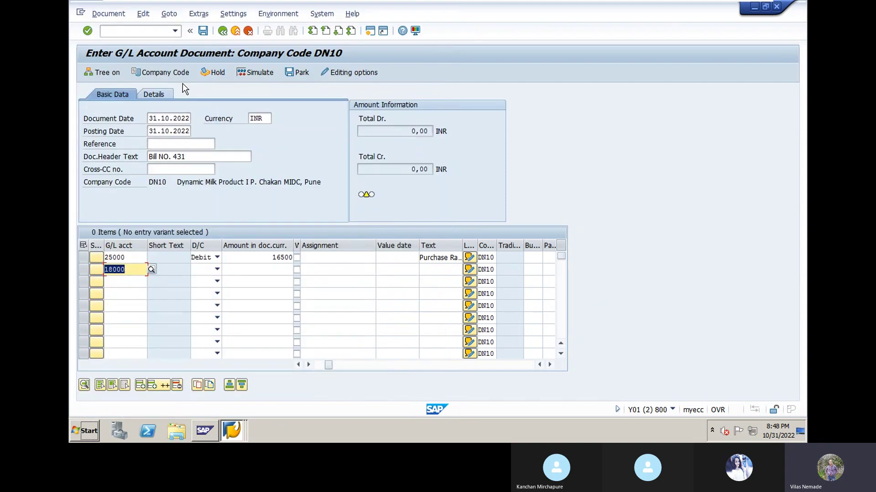
pyautogui.click(218, 270)
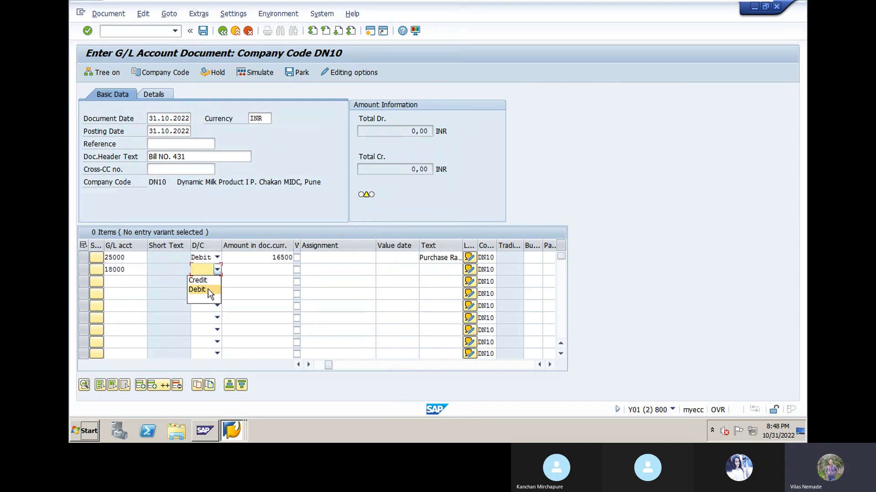
pyautogui.click(200, 283)
pyautogui.click(244, 270)
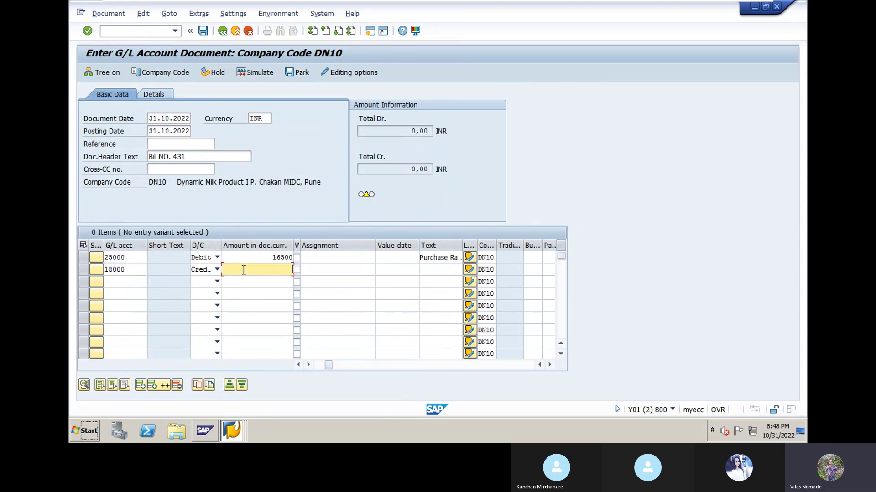
pyautogui.write('165000')
pyautogui.press('BackSpace')
pyautogui.click(407, 272)
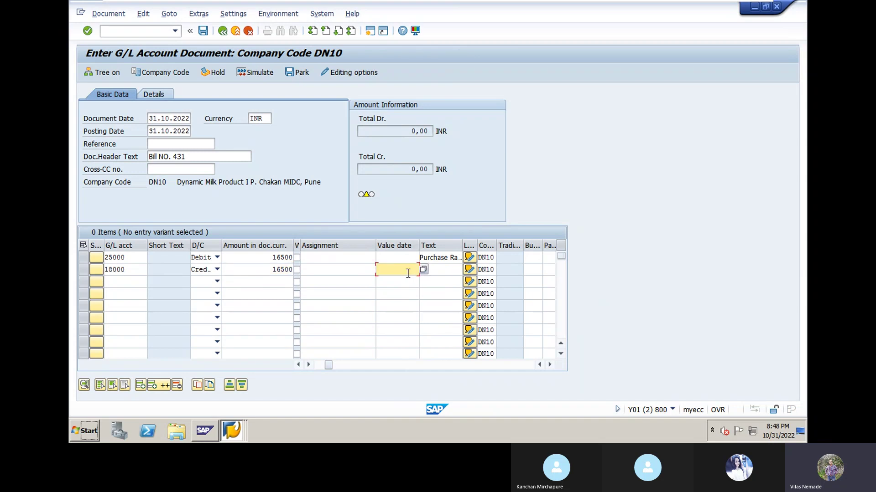
# Set the value date of the 18000 credit line to 31.10.2022, fill its text with "Purchase Raw Material", and validate the items
pyautogui.click(424, 269)
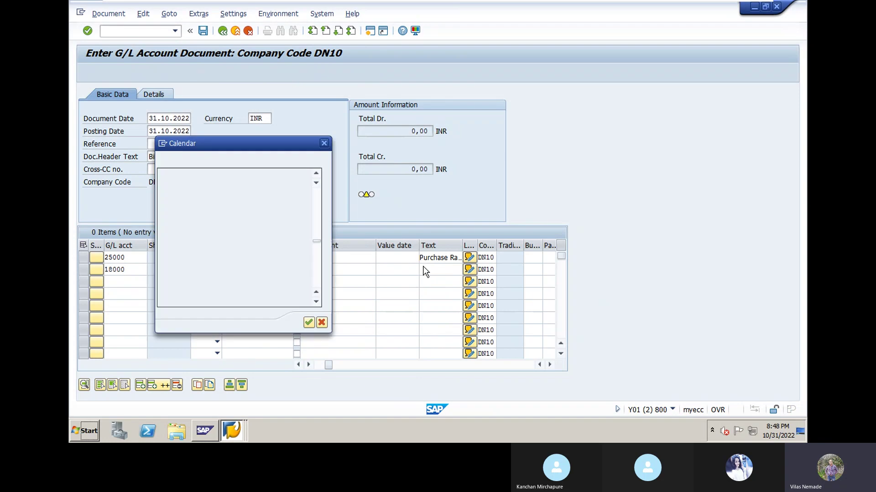
pyautogui.click(201, 242)
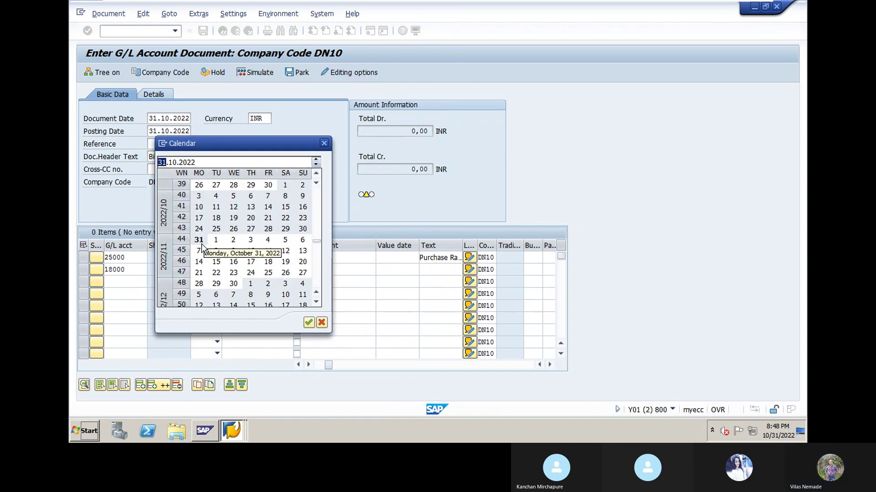
pyautogui.doubleClick(201, 242)
pyautogui.click(437, 271)
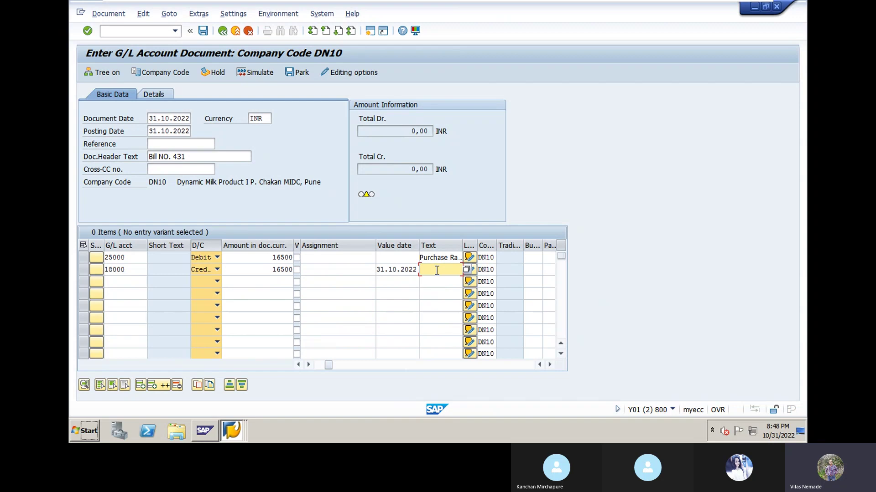
pyautogui.write('p')
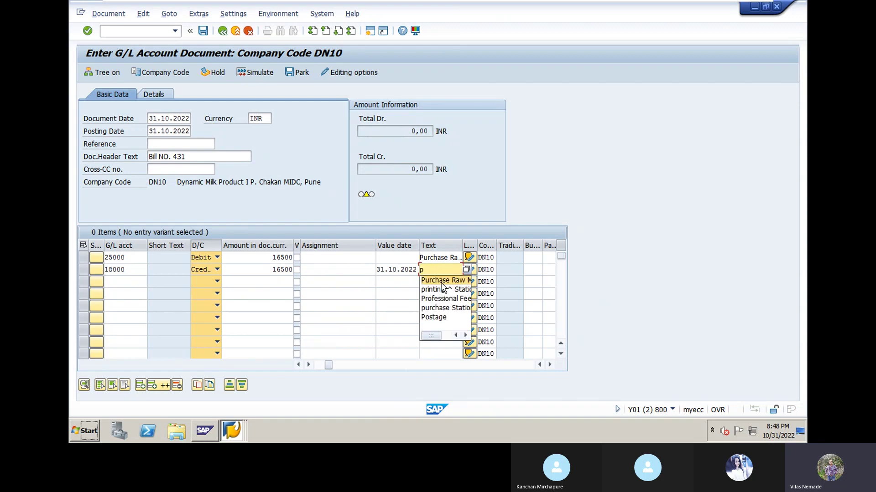
pyautogui.click(442, 280)
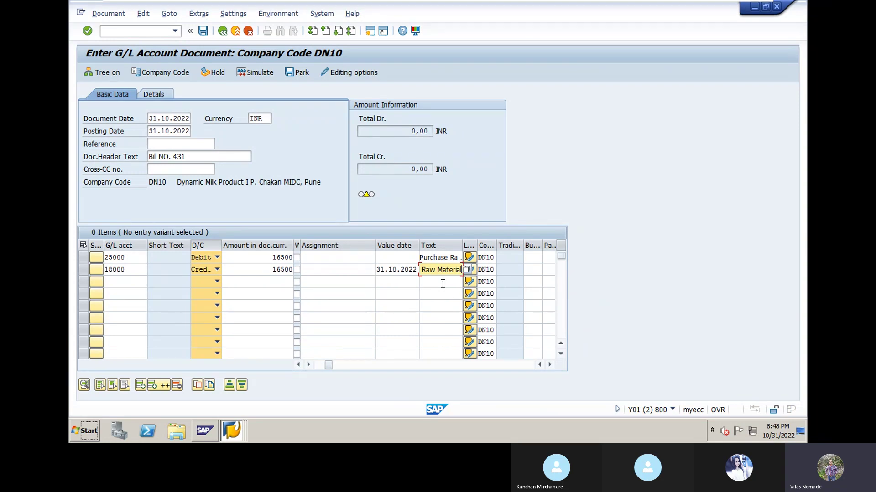
pyautogui.press('Return')
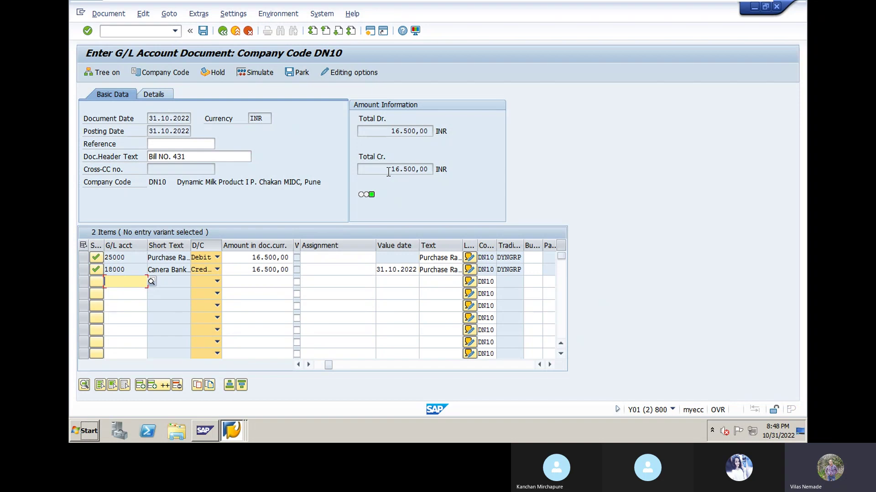
# Switch to the Skype call and return to the SAP virtual machine in full-screen view
pyautogui.moveTo(547, 1)
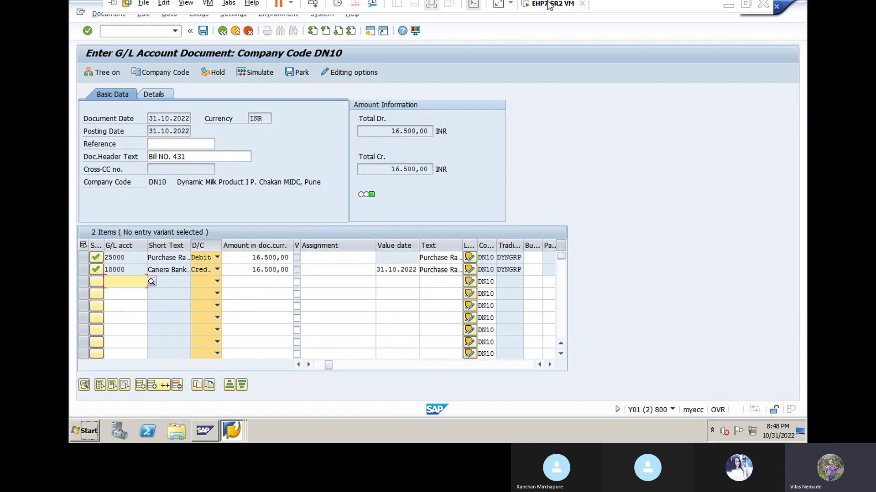
pyautogui.click(431, 8)
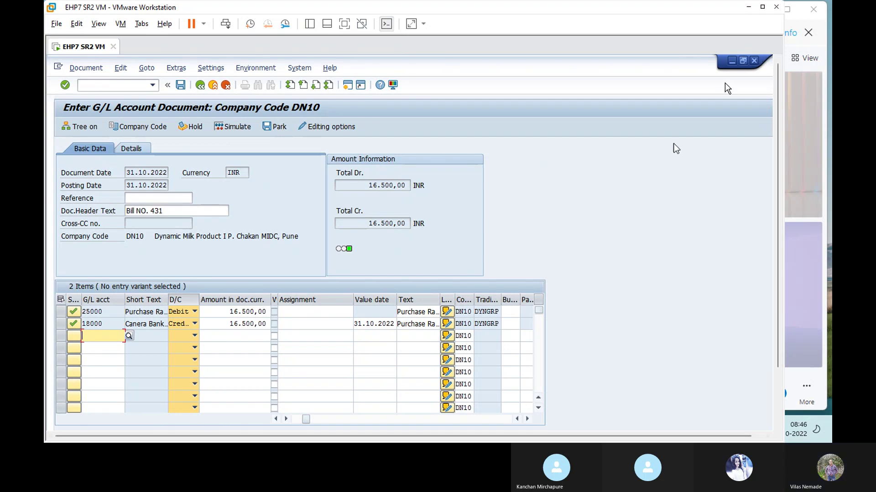
pyautogui.click(748, 9)
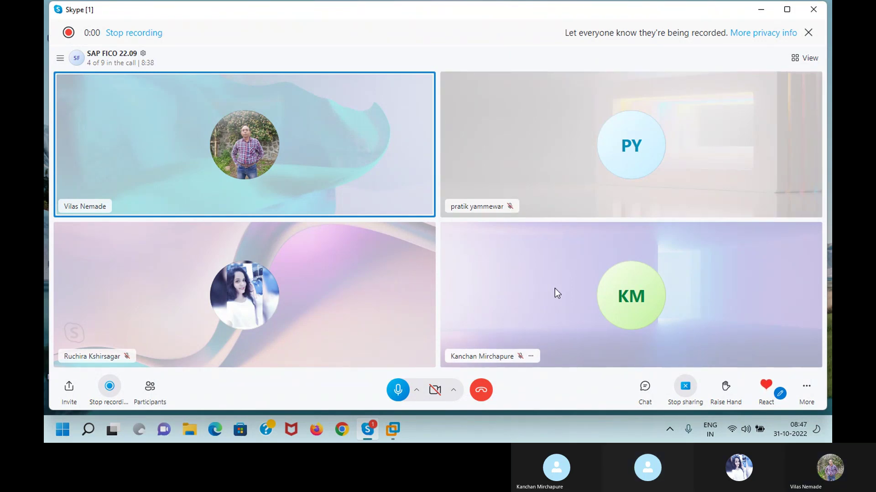
pyautogui.click(398, 429)
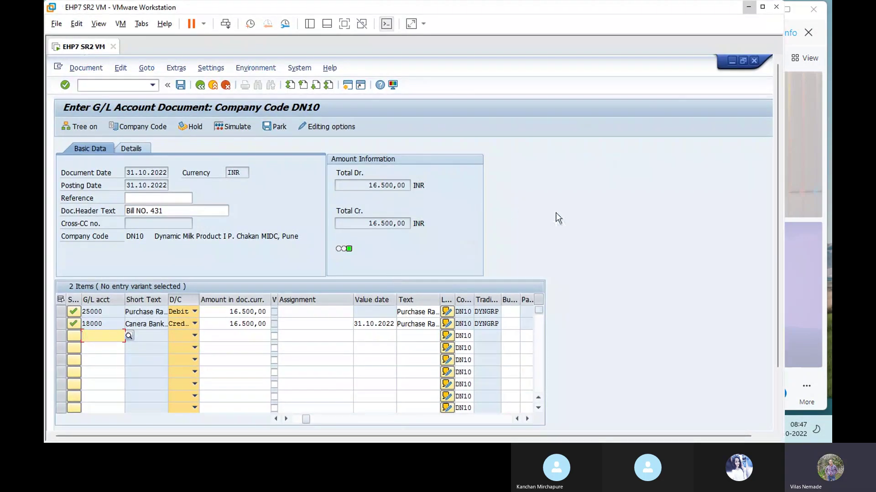
pyautogui.click(345, 24)
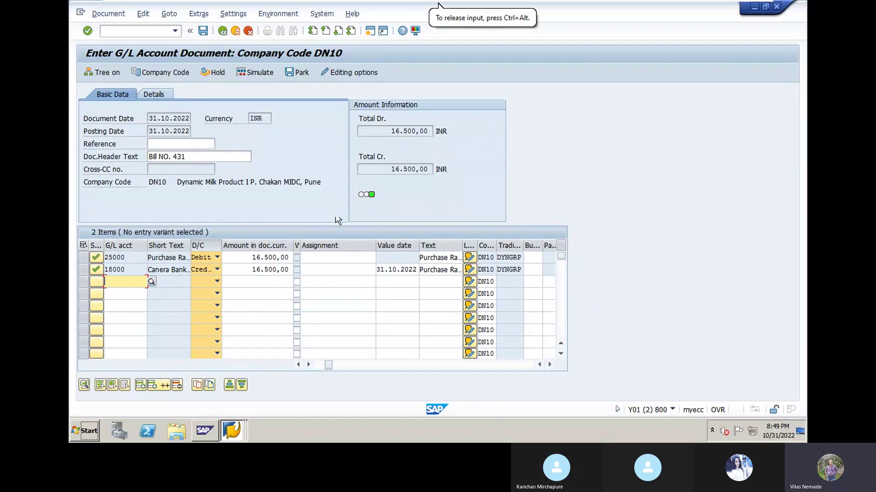
# Simulate the document to review its overview, and return to the entry screen, accepting the deletion of automatically created line items
pyautogui.click(253, 72)
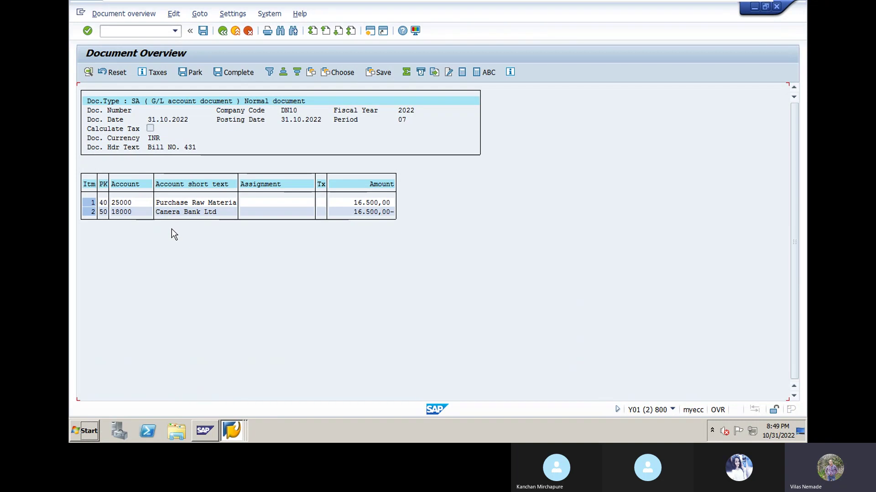
pyautogui.press('F3')
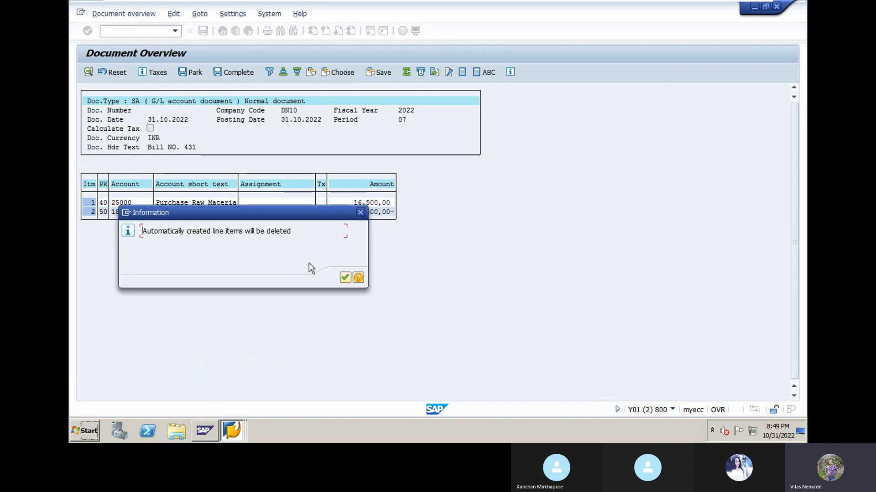
pyautogui.press('Return')
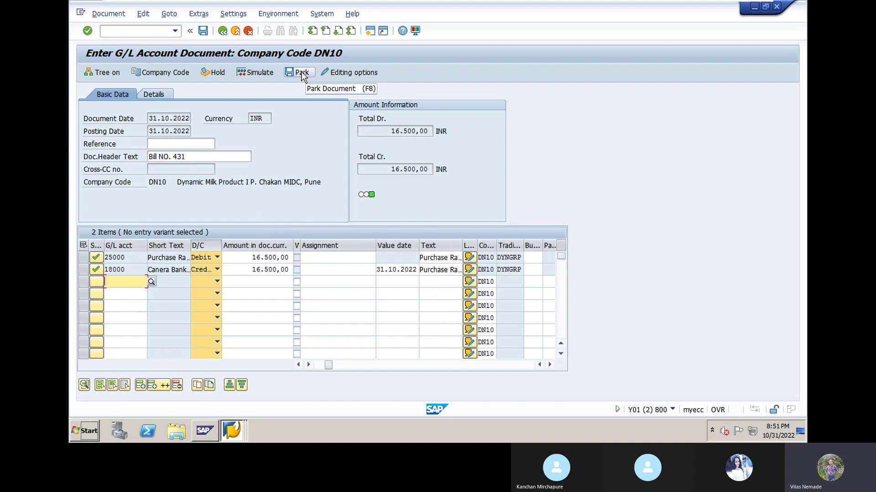
# Start FBL3N in a new session and display the G/L line items of company code DN10 open at 31.10.2022
pyautogui.click(370, 33)
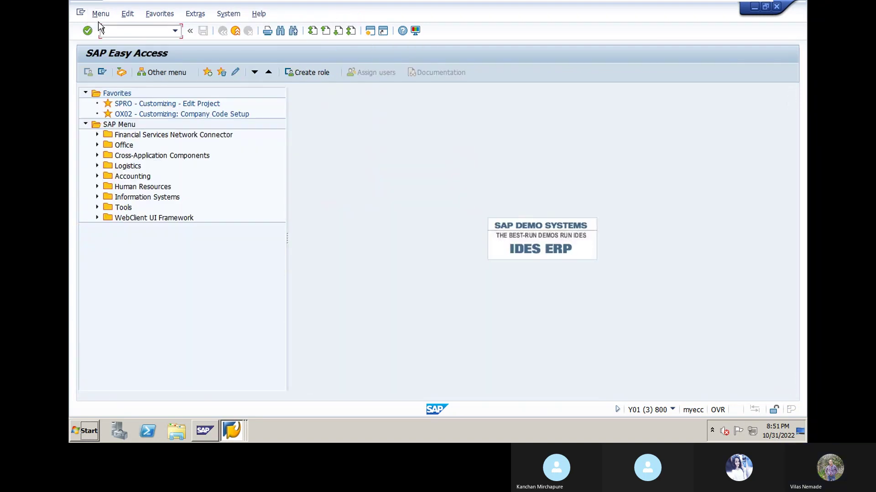
pyautogui.write('fbl3n')
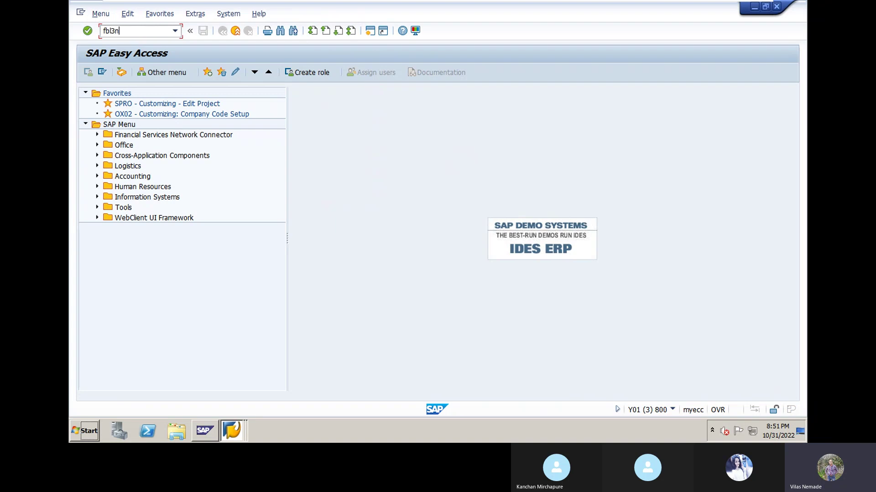
pyautogui.press('Return')
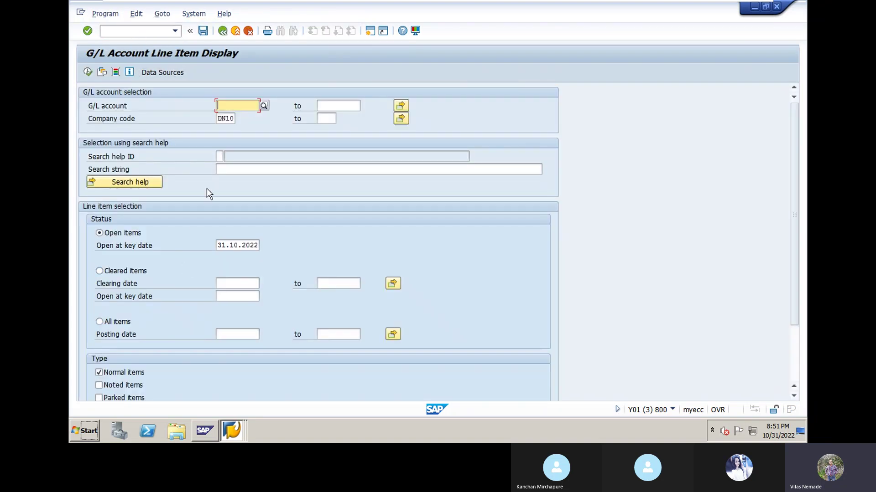
pyautogui.click(89, 73)
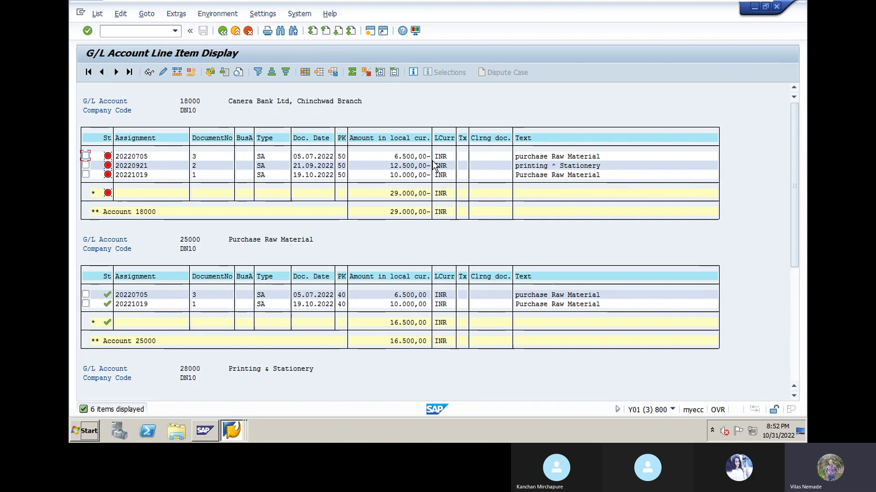
# Return to the G/L document entry session and park the completed document
pyautogui.doubleClick(433, 166)
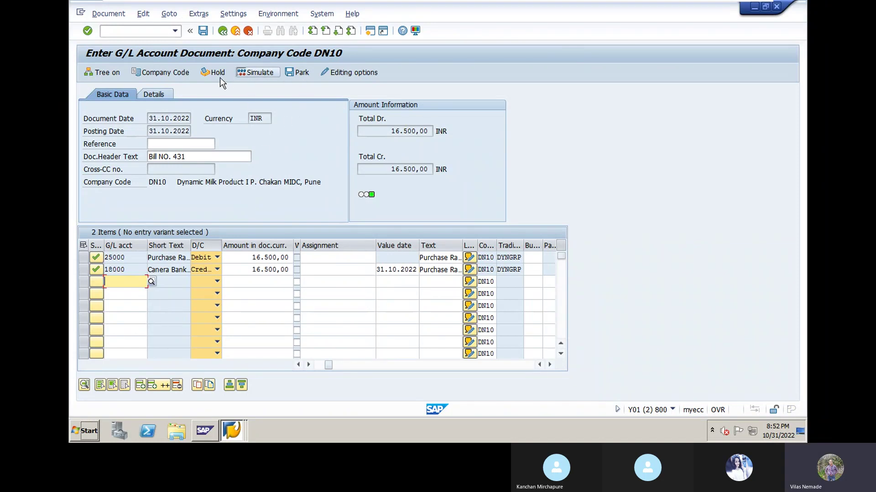
pyautogui.click(301, 72)
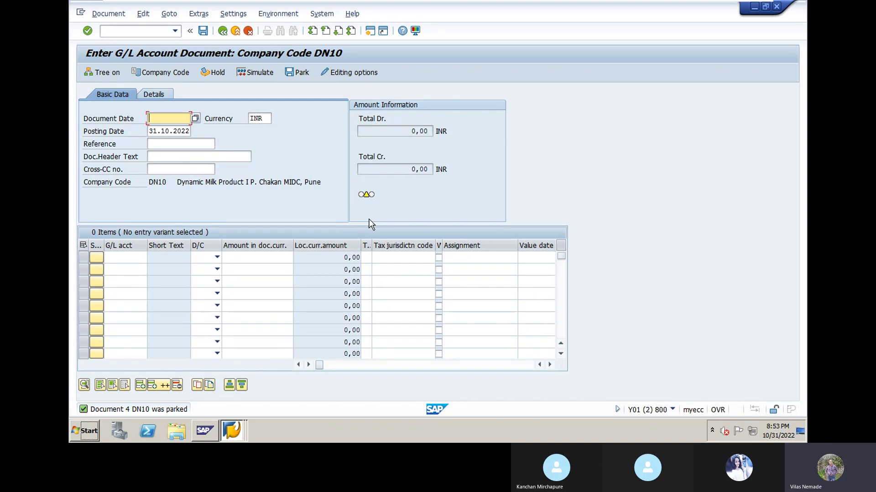
# Go back from the G/L line item list to its selection screen and return to the document entry session
pyautogui.hotkey('alt', 'Tab')
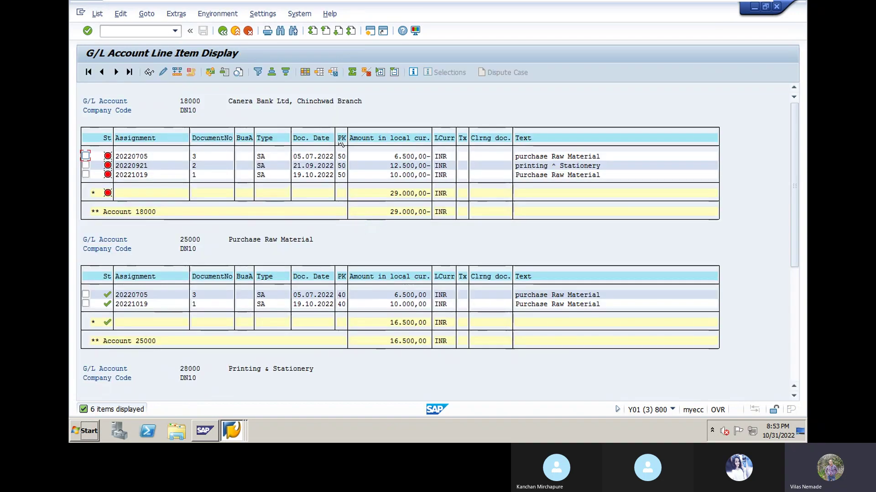
pyautogui.click(222, 31)
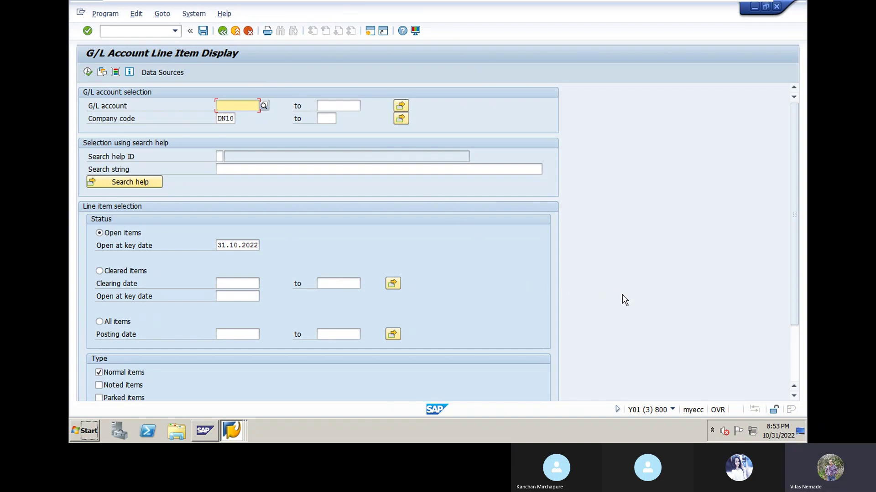
pyautogui.hotkey('alt', 'Tab')
pyautogui.hotkey('alt', 'Tab')
pyautogui.hotkey('alt', 'Tab')
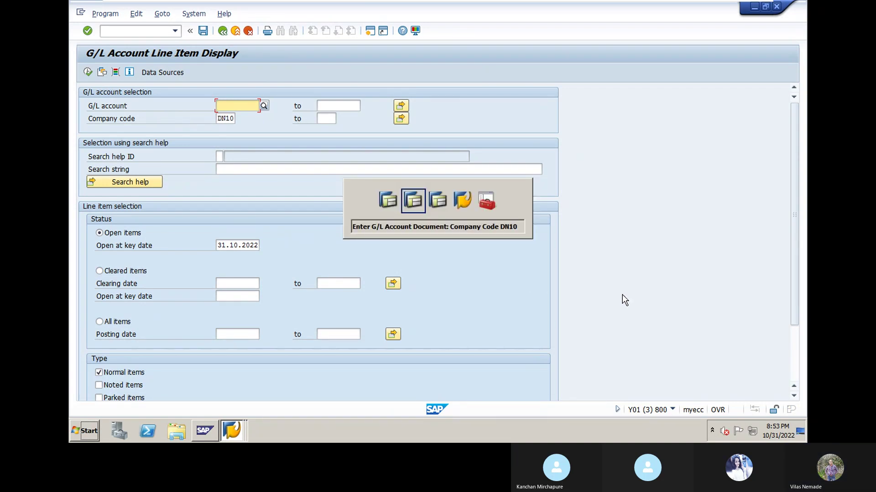
pyautogui.hotkey('alt', 'Tab')
pyautogui.hotkey('alt', 'Tab')
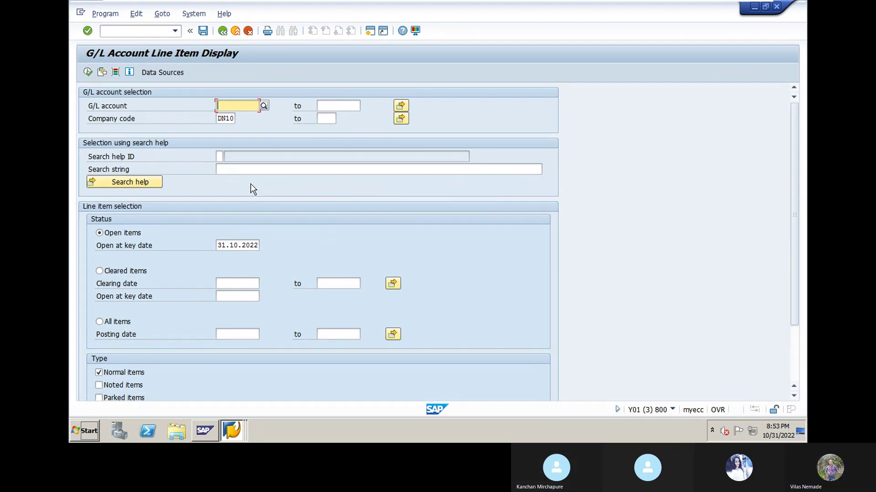
pyautogui.hotkey('alt', 'Tab')
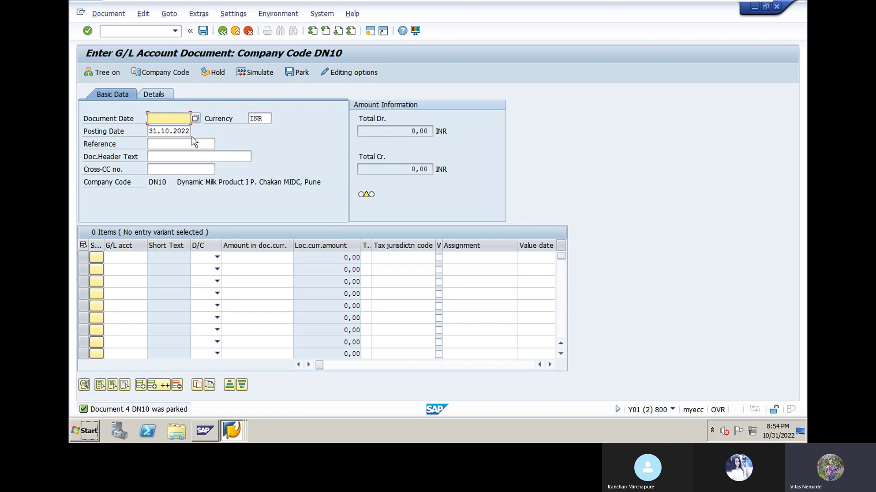
# Exit the empty G/L document entry without saving and enter transaction code FBV0 on the SAP Easy Access screen
pyautogui.click(235, 31)
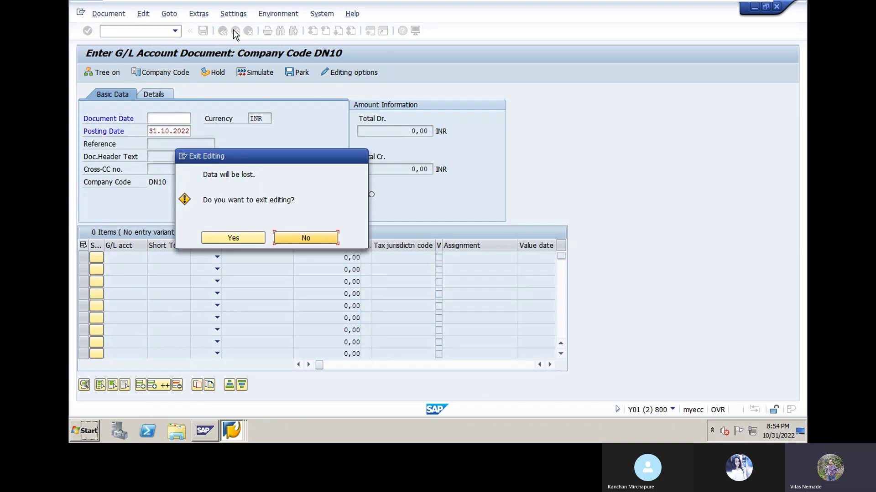
pyautogui.click(237, 238)
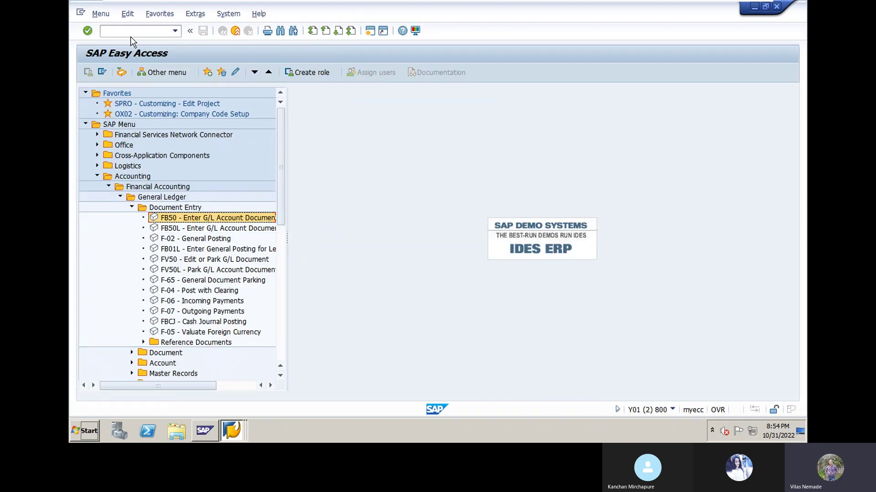
pyautogui.click(131, 33)
pyautogui.write('FBV0')
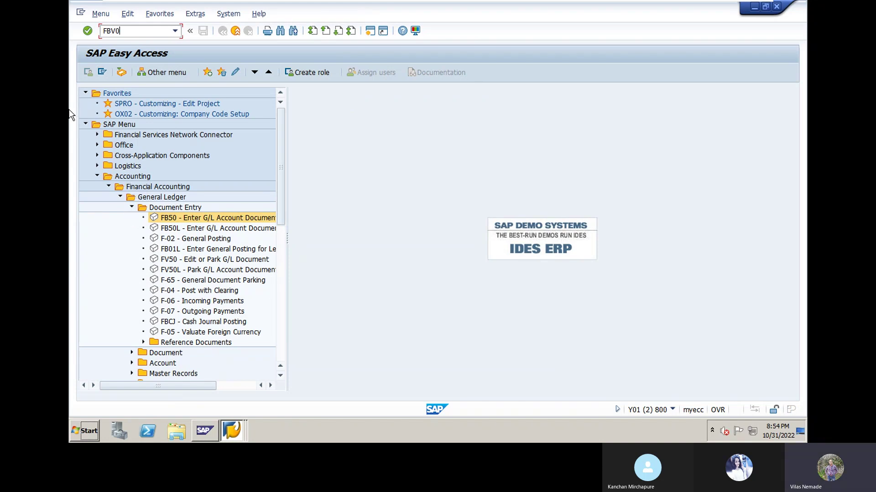
# Collapse the Accounting branch of the SAP menu tree and expand it again through Financial Accounting and General Ledger to Document Entry
pyautogui.click(133, 207)
pyautogui.click(121, 197)
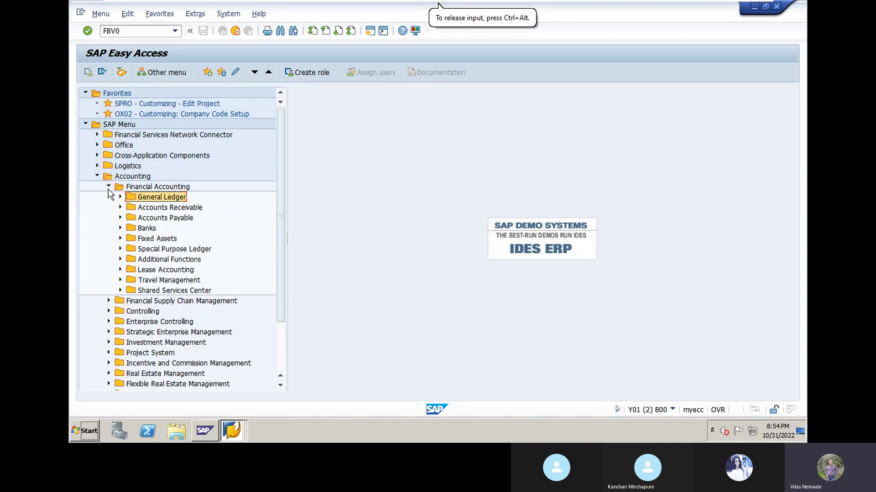
pyautogui.click(109, 187)
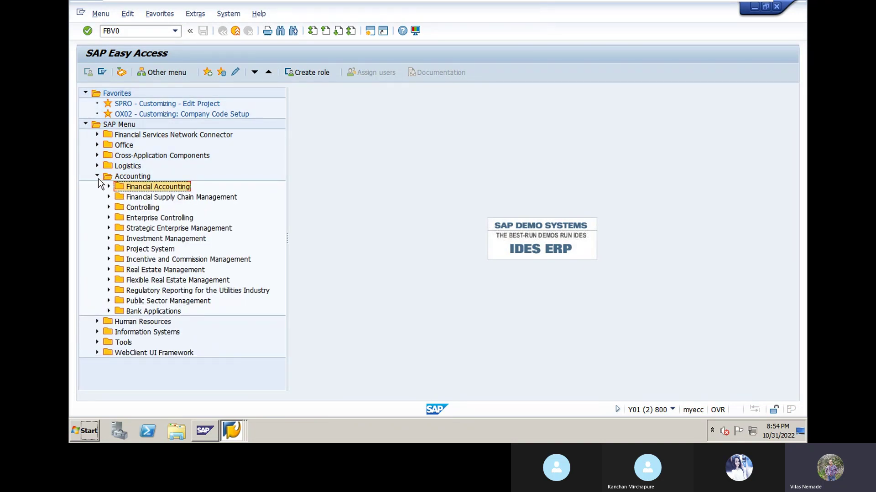
pyautogui.click(97, 177)
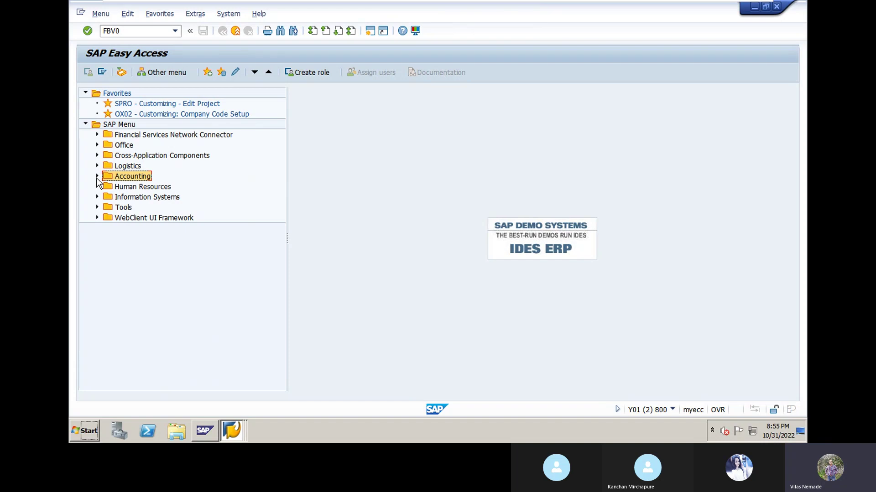
pyautogui.click(97, 177)
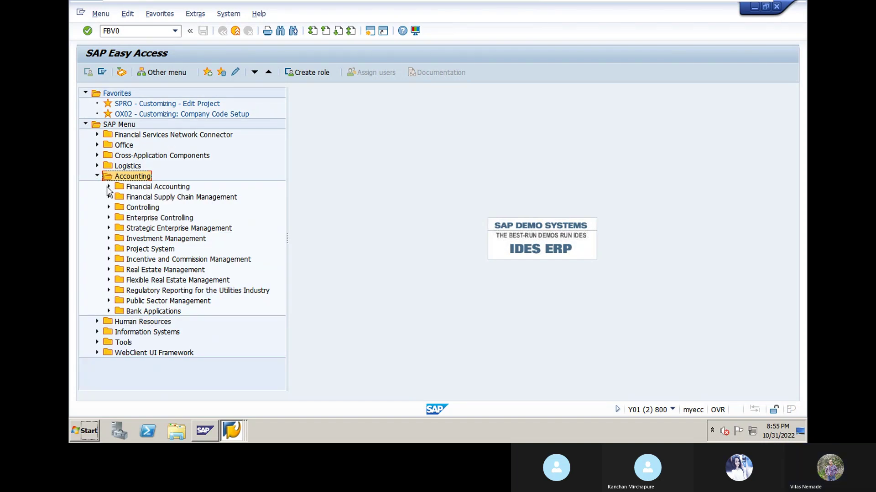
pyautogui.click(108, 187)
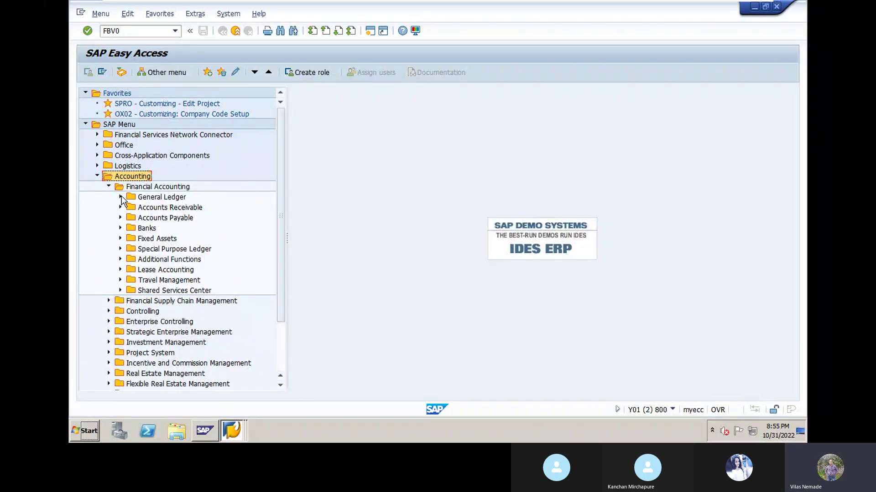
pyautogui.click(120, 198)
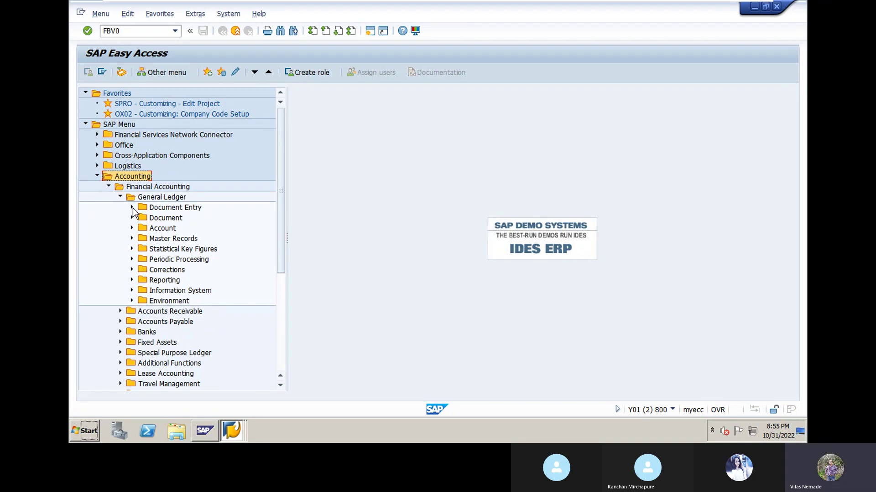
pyautogui.click(132, 207)
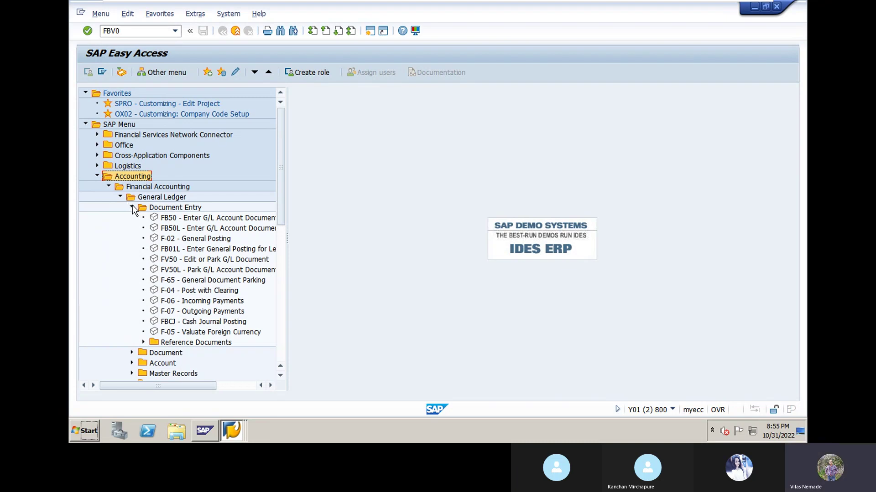
# Start FBV0 - Post/Delete from the Parked Documents folder under General Ledger, Document in the SAP menu tree
pyautogui.click(131, 208)
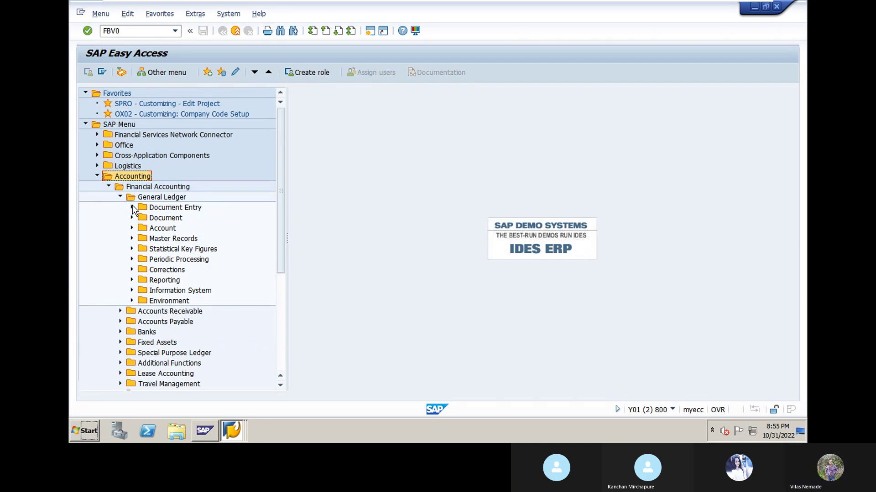
pyautogui.click(132, 218)
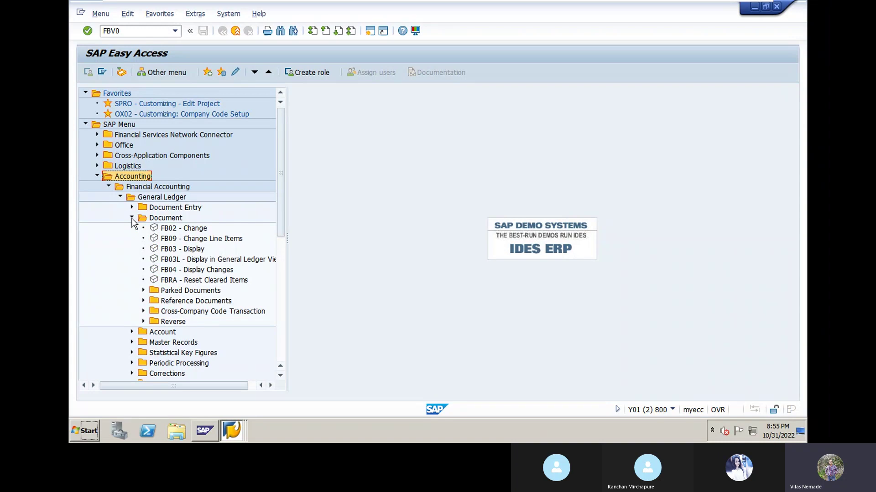
pyautogui.click(120, 197)
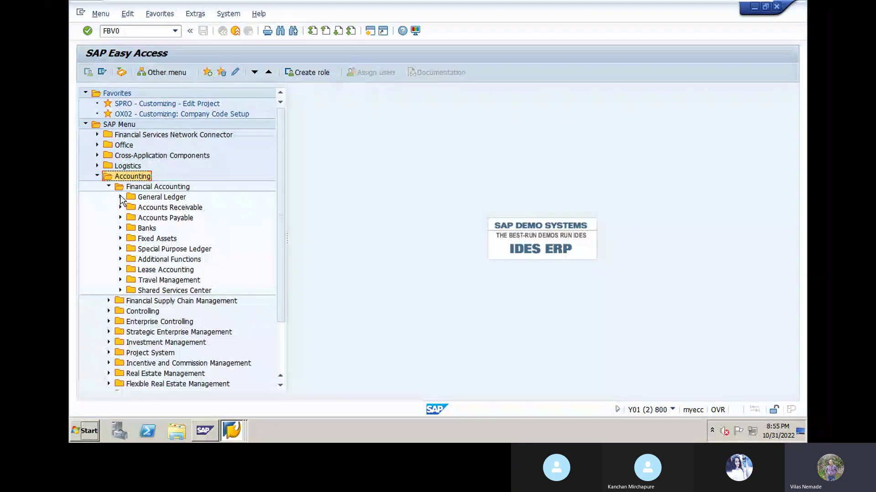
pyautogui.click(120, 197)
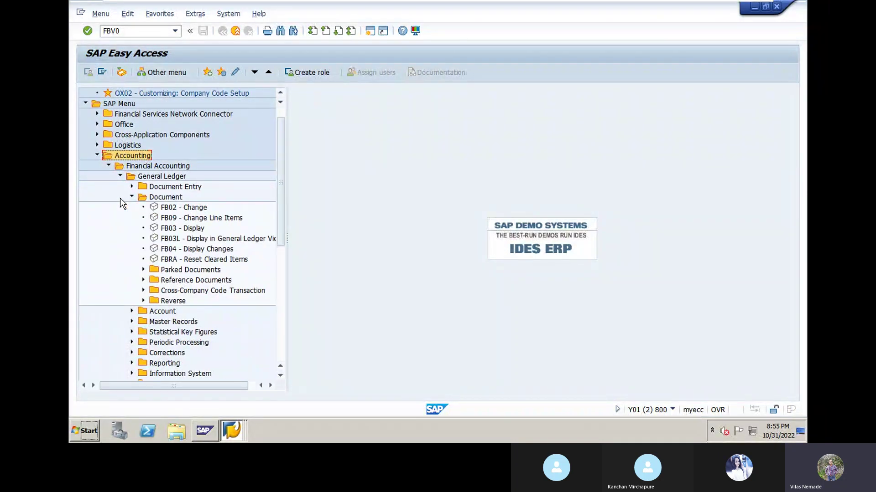
pyautogui.click(133, 196)
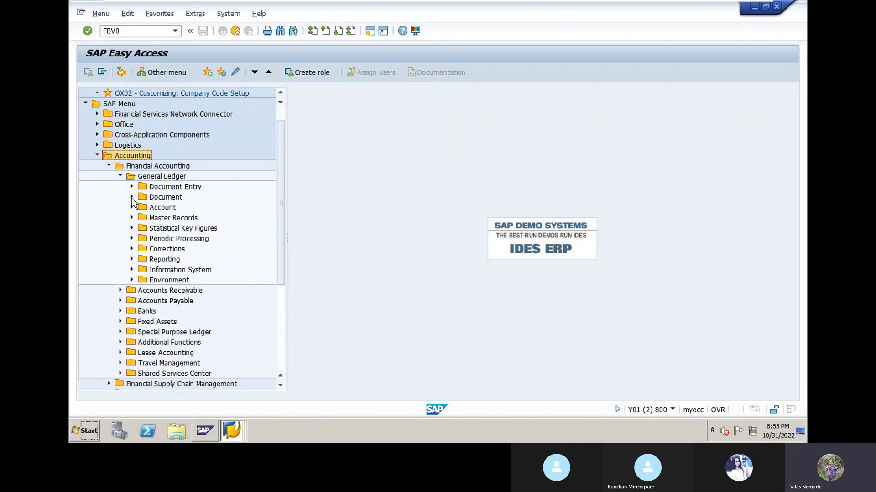
pyautogui.click(131, 198)
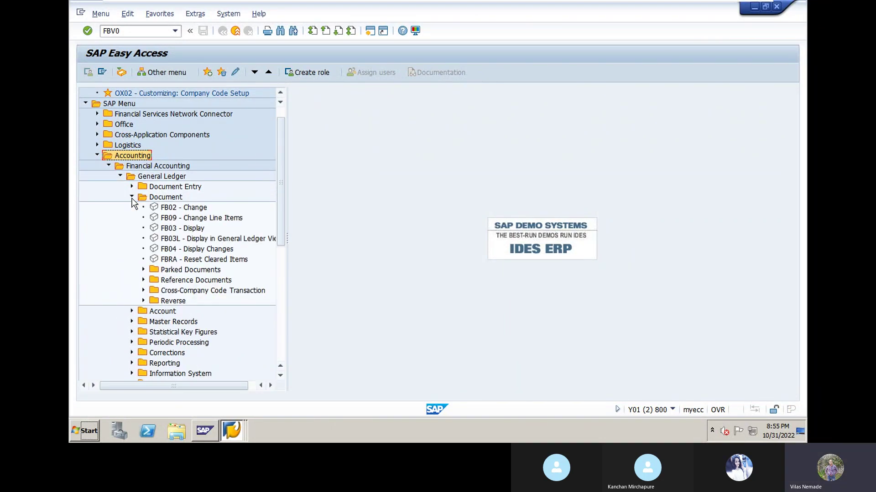
pyautogui.click(143, 270)
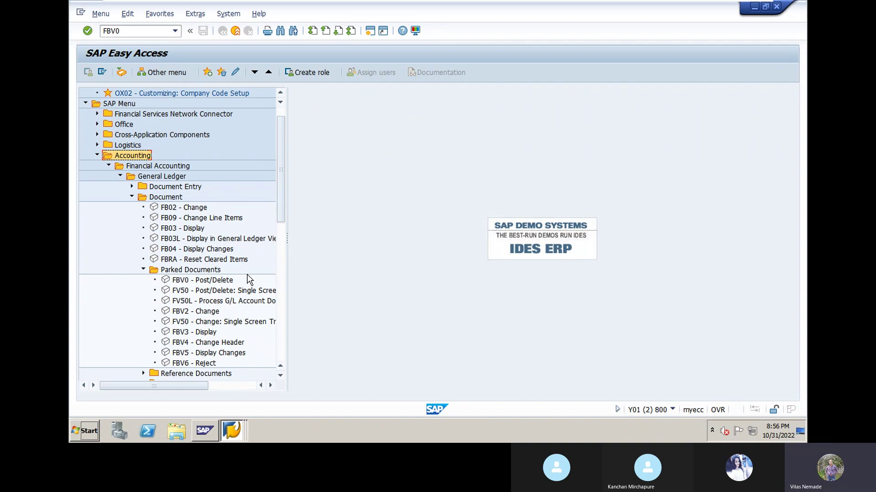
pyautogui.scroll(-2, 238, 275)
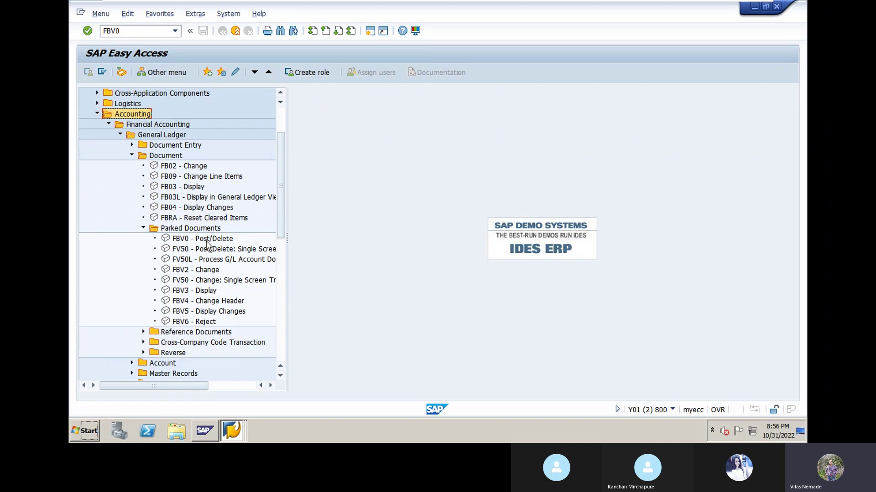
pyautogui.doubleClick(179, 240)
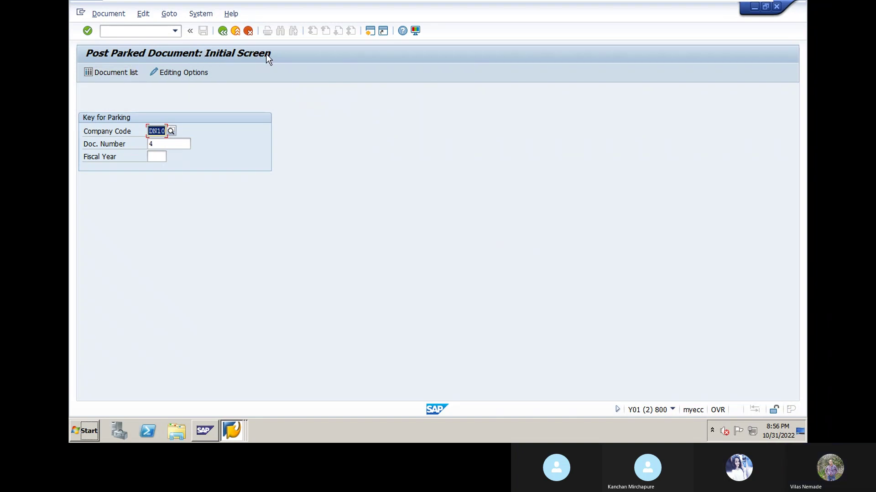
# Clear the document number from the parking key and open the selection screen for the list of parked documents
pyautogui.click(162, 144)
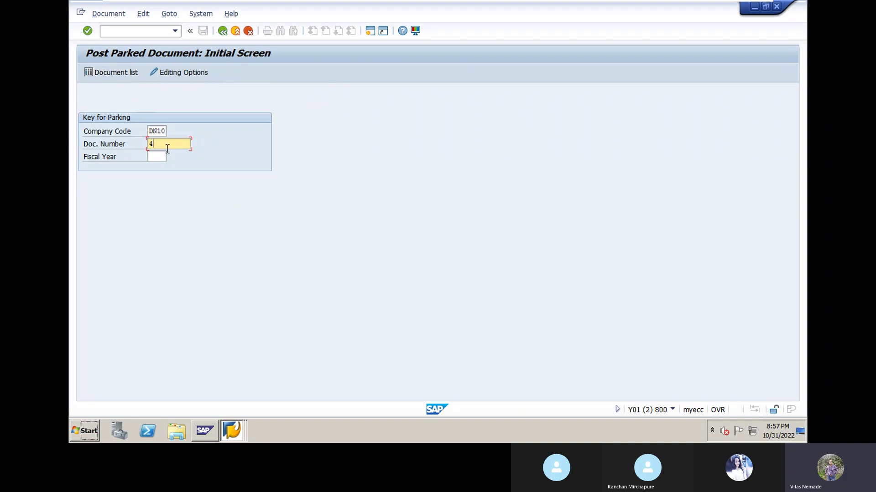
pyautogui.press('BackSpace')
pyautogui.click(113, 72)
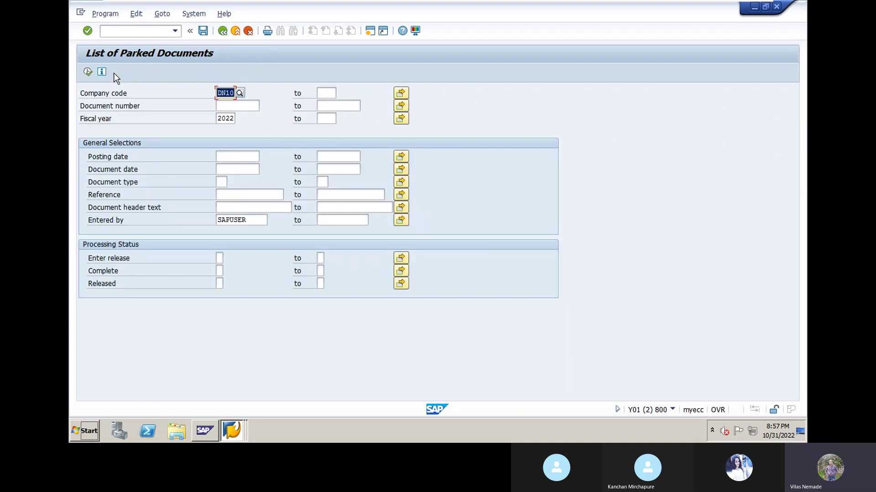
# Set the document type filter to AB, Accounting document, using its list of possible values
pyautogui.click(232, 104)
pyautogui.click(235, 159)
pyautogui.click(342, 157)
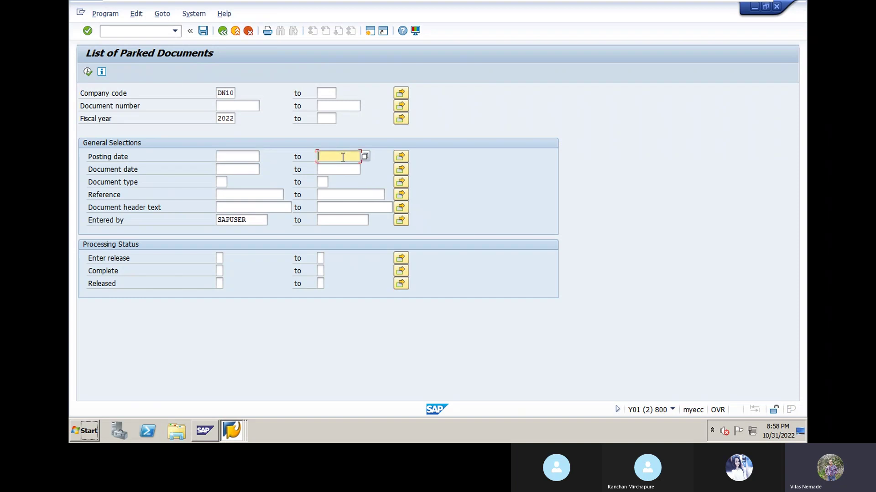
pyautogui.click(221, 169)
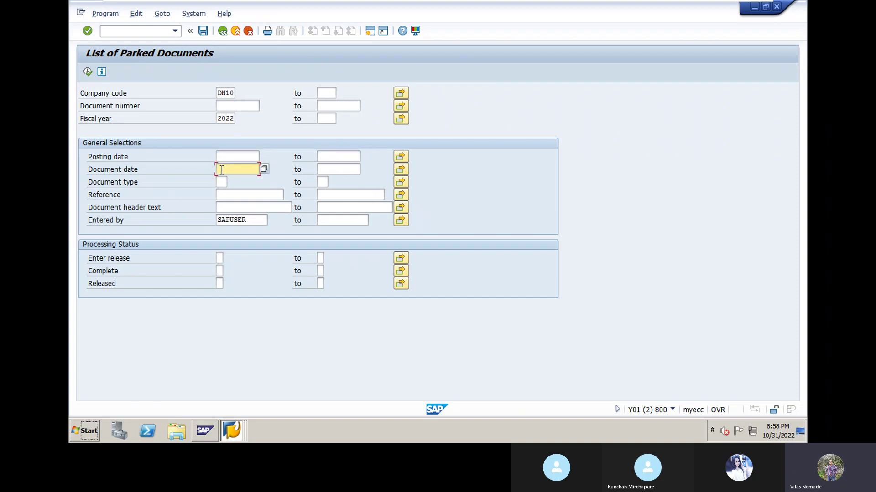
pyautogui.click(222, 182)
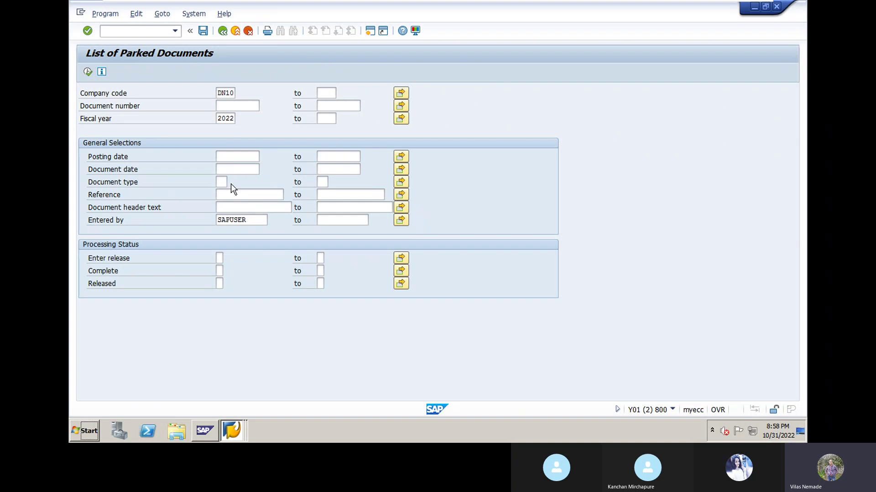
pyautogui.press('F4')
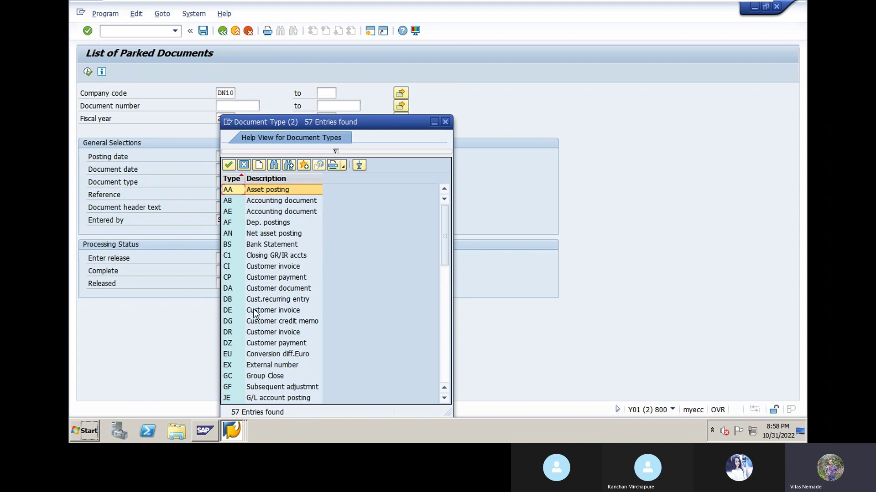
pyautogui.doubleClick(266, 204)
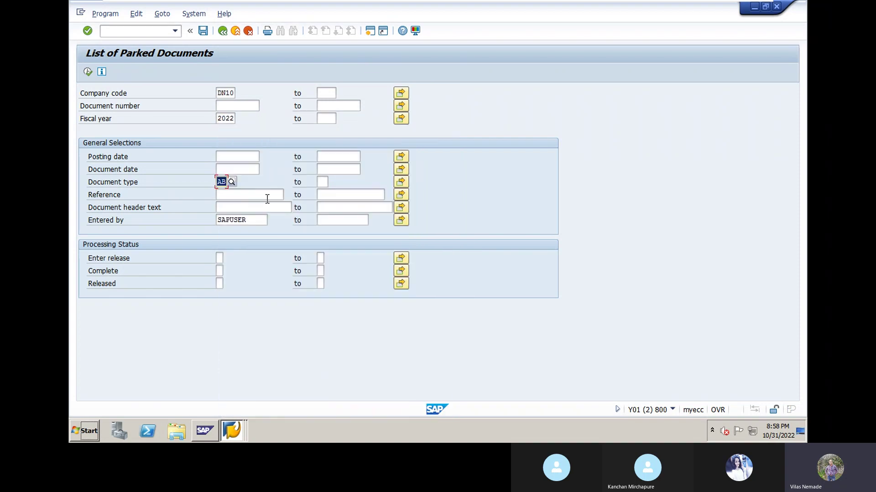
# Limit the posting date to 01.04.2022 through 31.10.2022 and run the parked document selection
pyautogui.click(251, 155)
pyautogui.write('01')
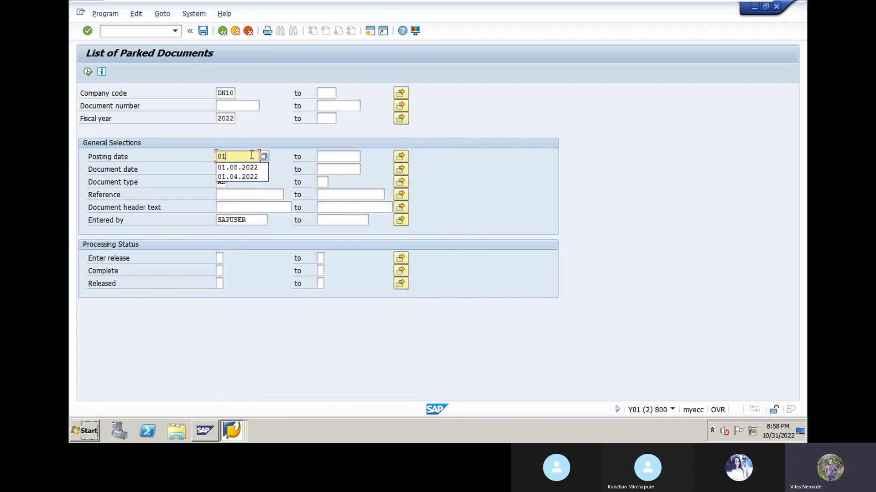
pyautogui.write('.')
pyautogui.click(245, 177)
pyautogui.click(325, 157)
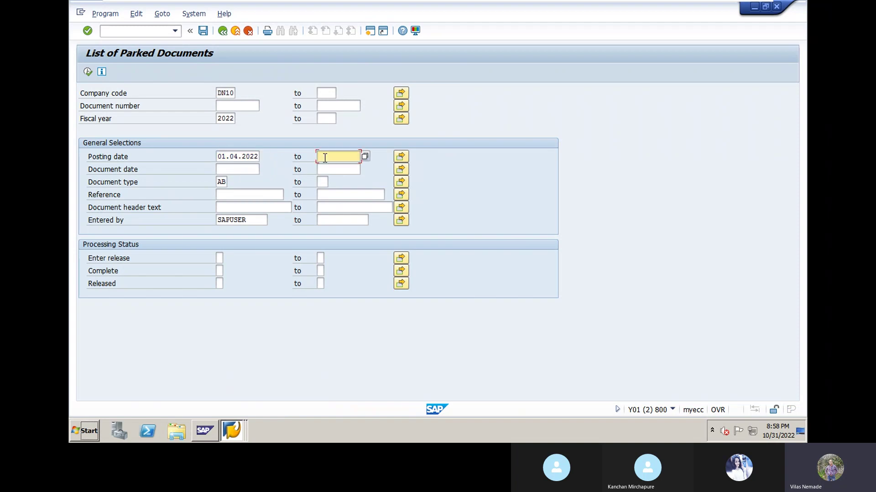
pyautogui.write('31.')
pyautogui.write('1')
pyautogui.press('Return')
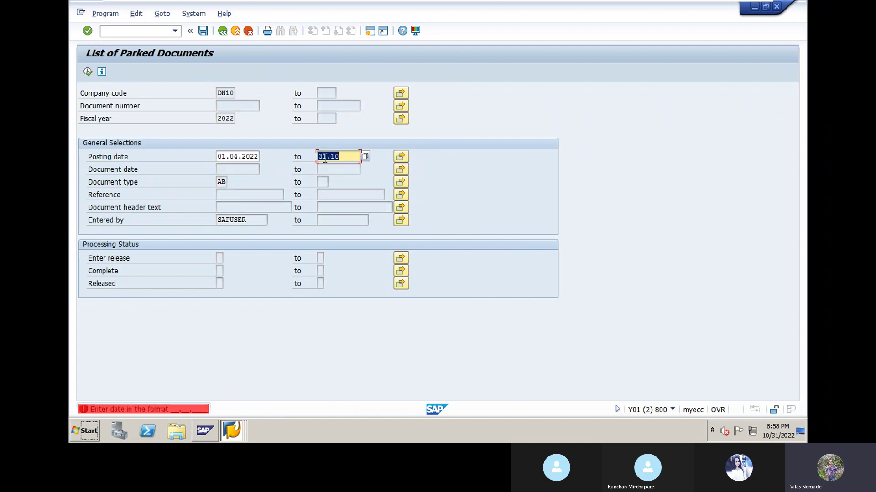
pyautogui.click(351, 158)
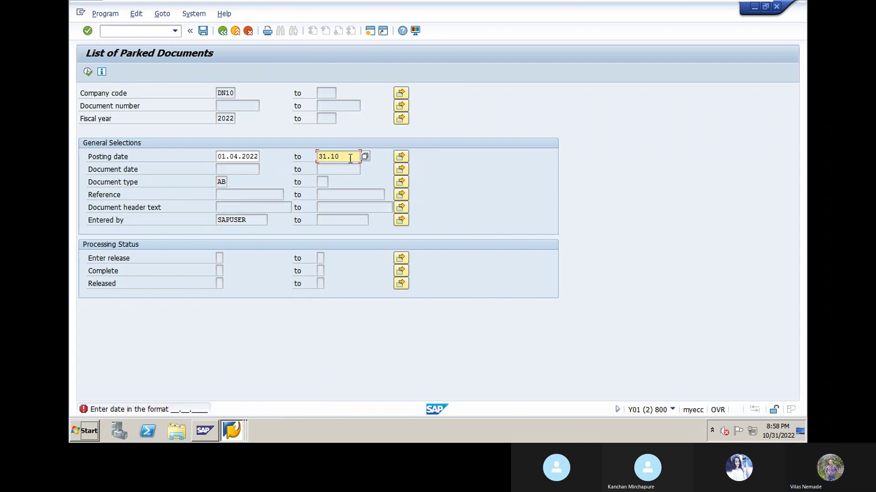
pyautogui.write('.2022')
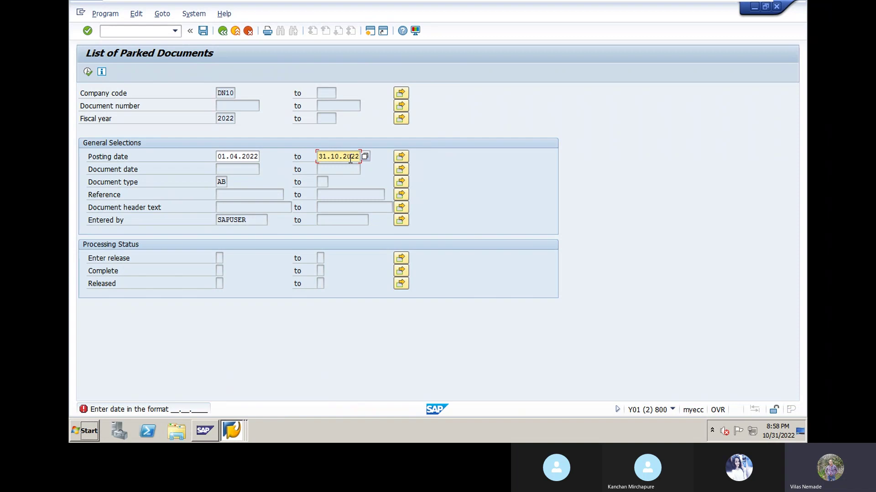
pyautogui.press('Return')
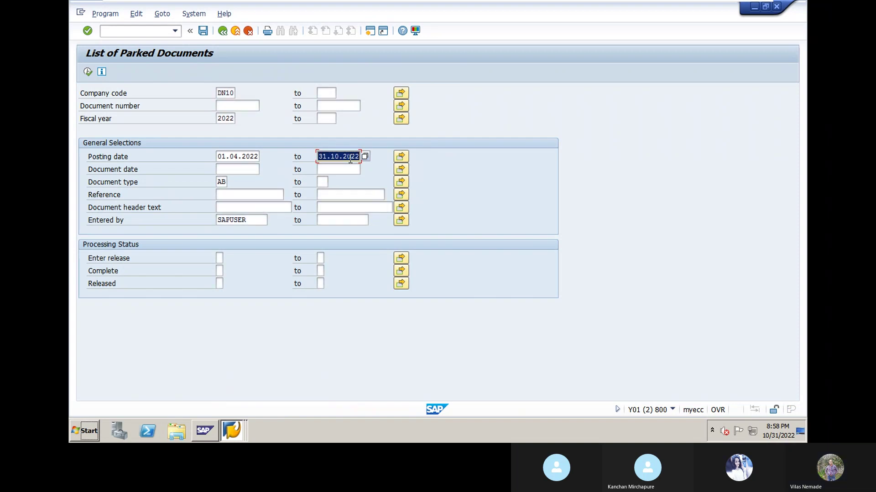
pyautogui.click(228, 194)
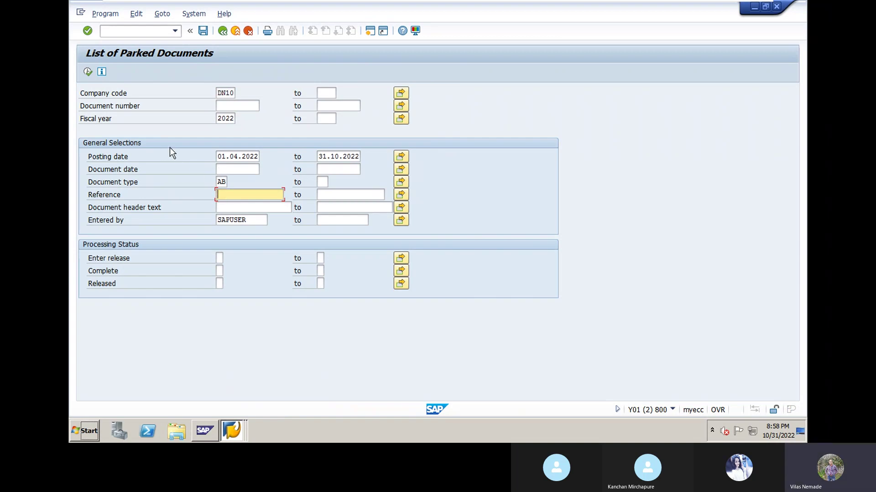
pyautogui.click(88, 71)
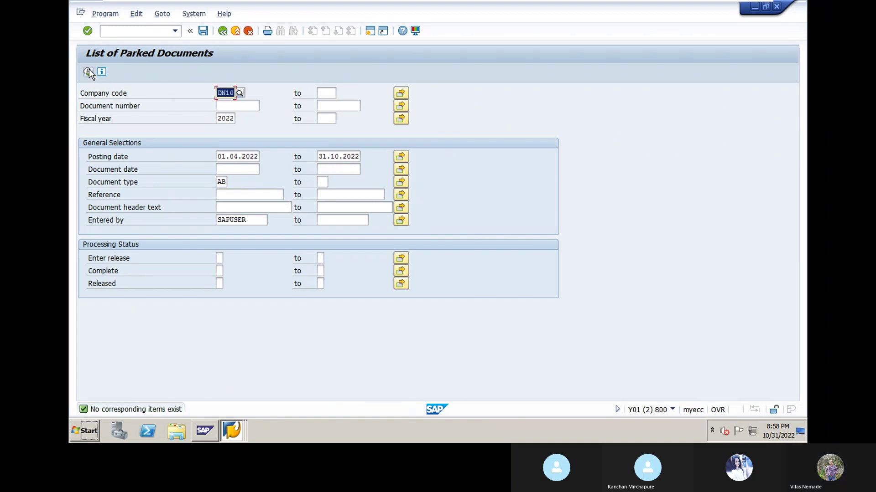
# Replace the document type filter with SA, G/L account document, and run the parked document selection again
pyautogui.click(222, 183)
pyautogui.press('Delete')
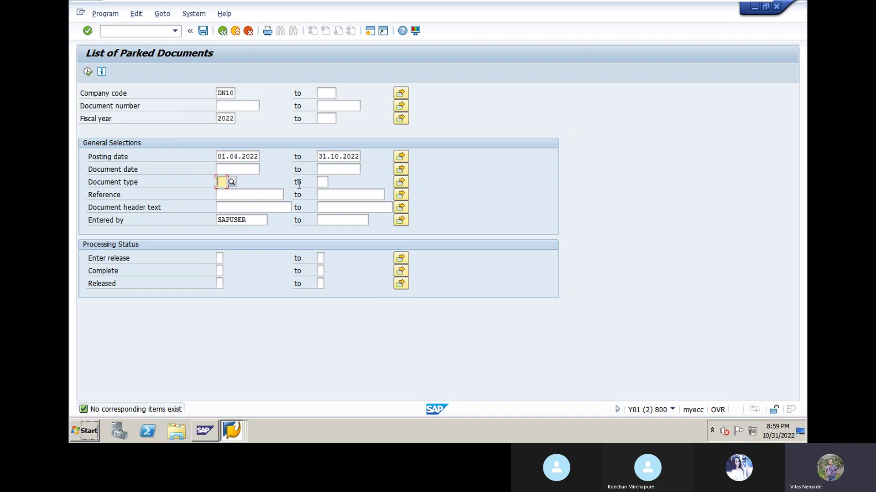
pyautogui.write('sa')
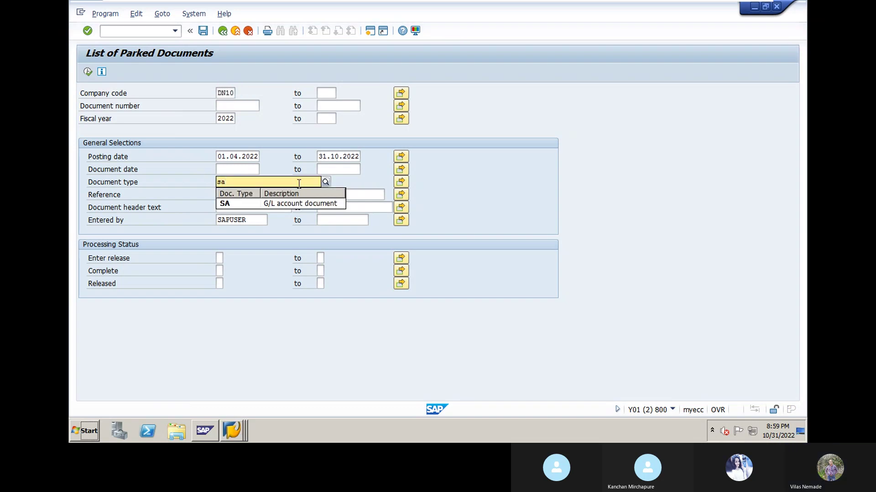
pyautogui.click(285, 206)
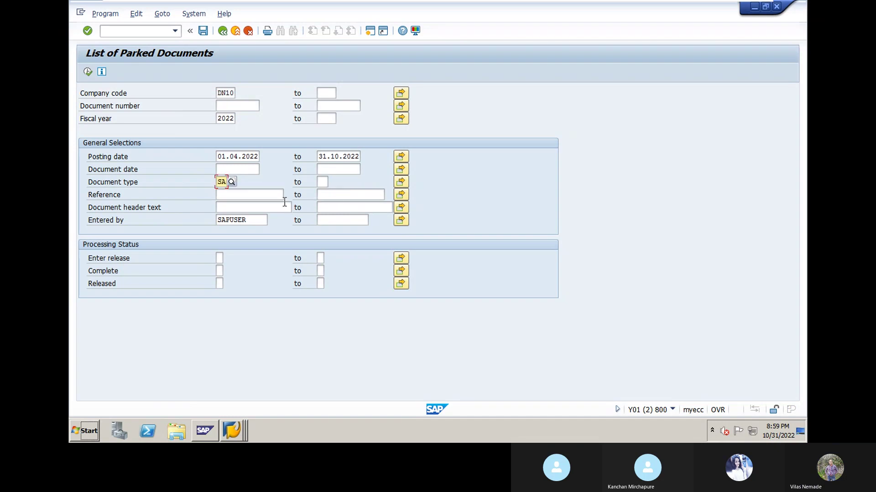
pyautogui.click(88, 71)
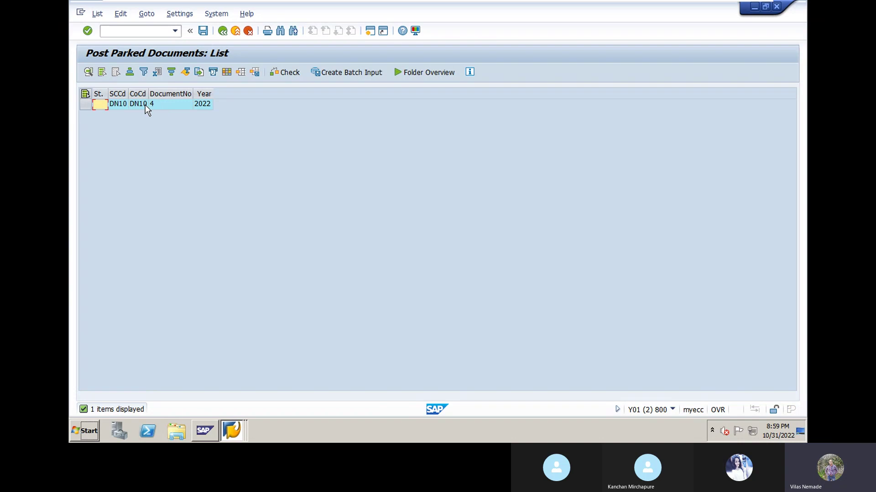
# Open the listed DN10 parked document for 2022 and examine its debit amount, document number and header text
pyautogui.doubleClick(119, 104)
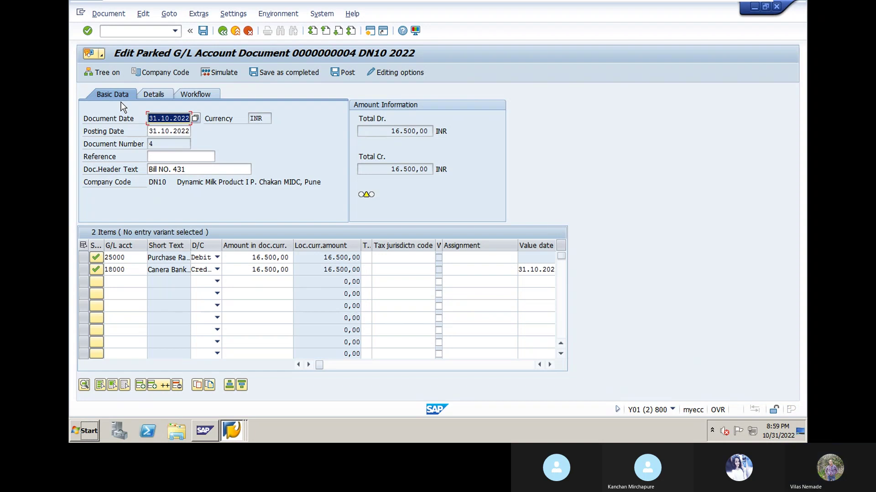
pyautogui.click(248, 259)
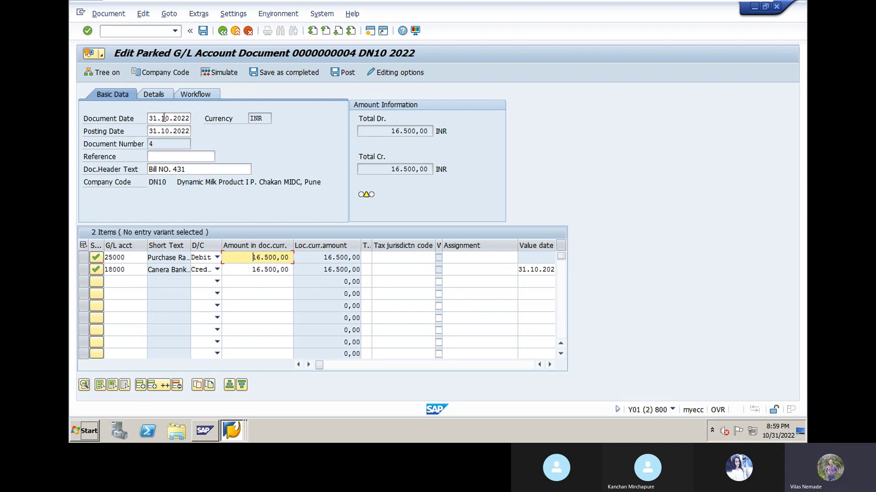
pyautogui.click(158, 147)
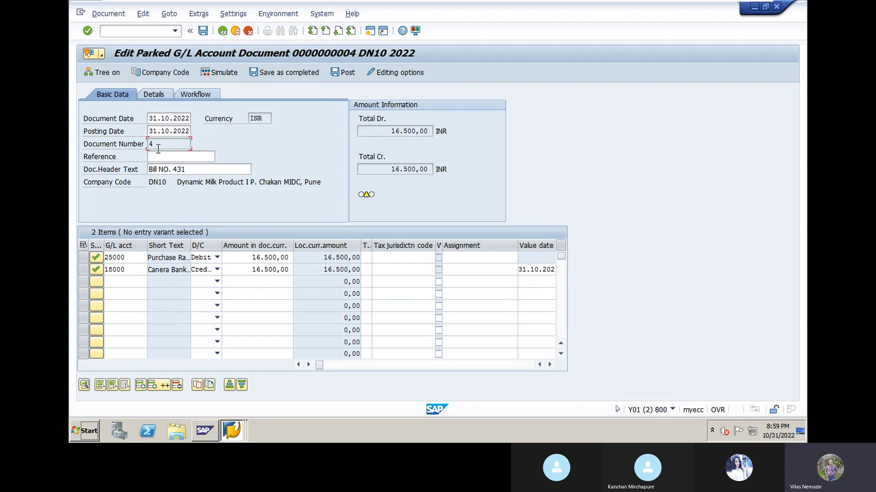
pyautogui.click(201, 169)
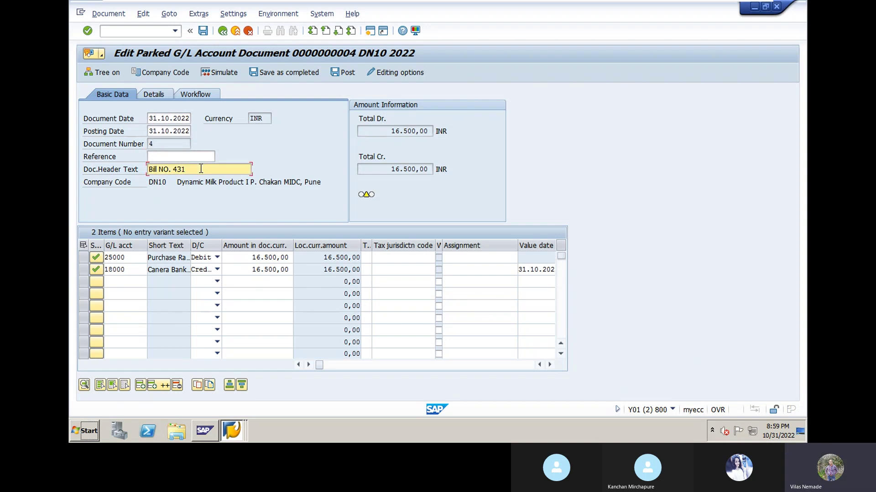
# Change the debit line's G/L account to 28000, Printing & Stationery, using the G/L account search
pyautogui.click(134, 257)
pyautogui.press('F4')
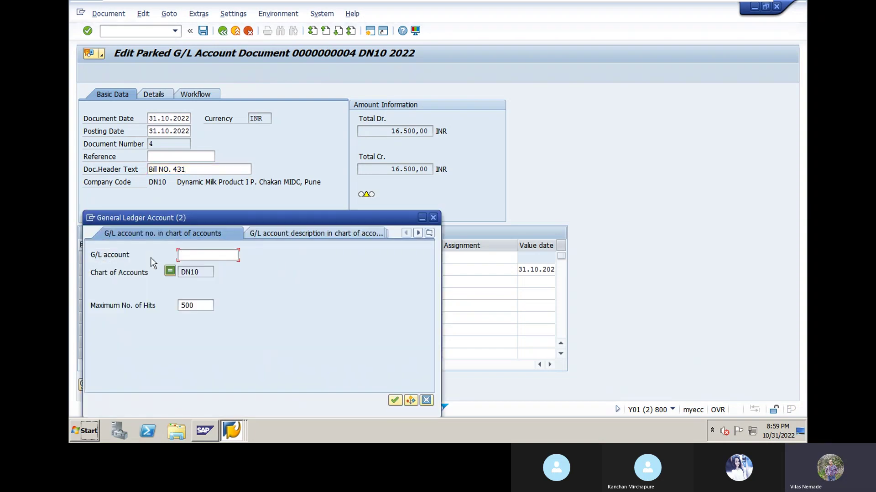
pyautogui.press('Return')
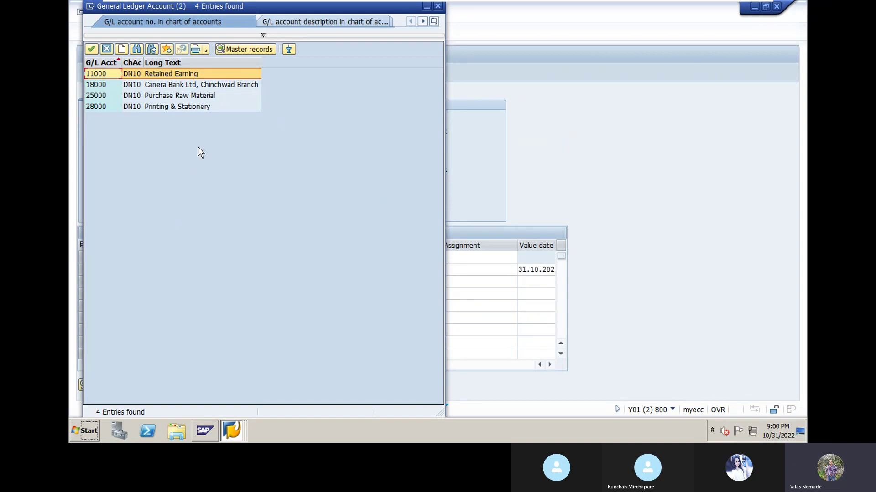
pyautogui.doubleClick(196, 107)
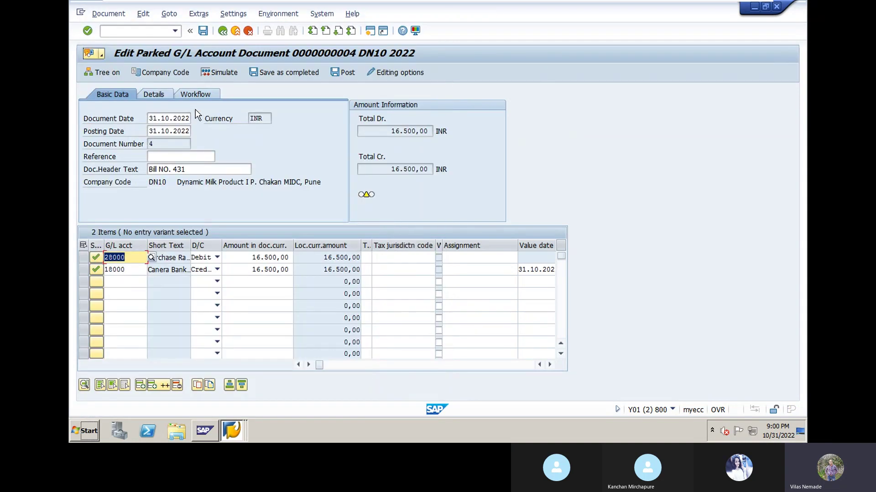
# Set the debit line's amount to 15.500,00 INR and try to post the parked document, acknowledging the account change
pyautogui.click(253, 257)
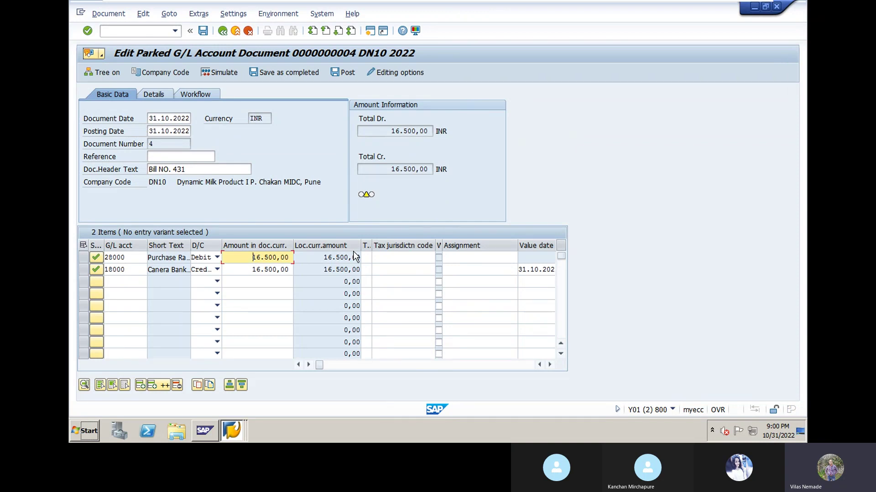
pyautogui.write('5.')
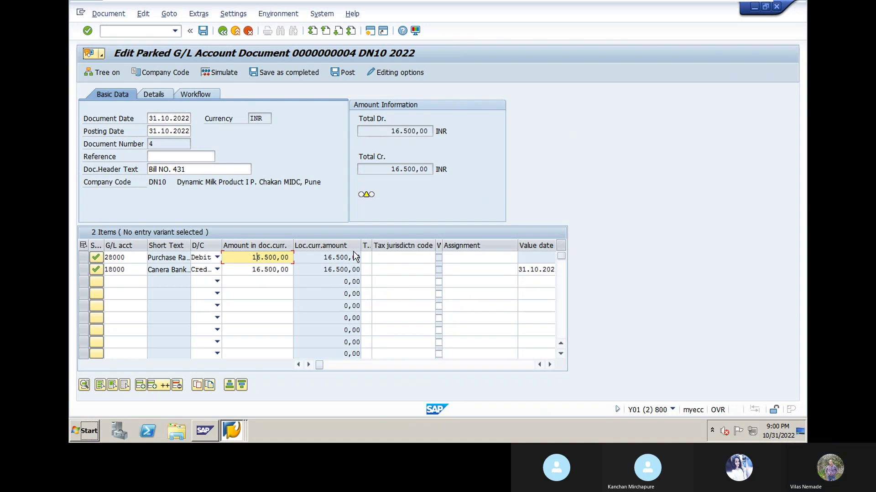
pyautogui.write('5')
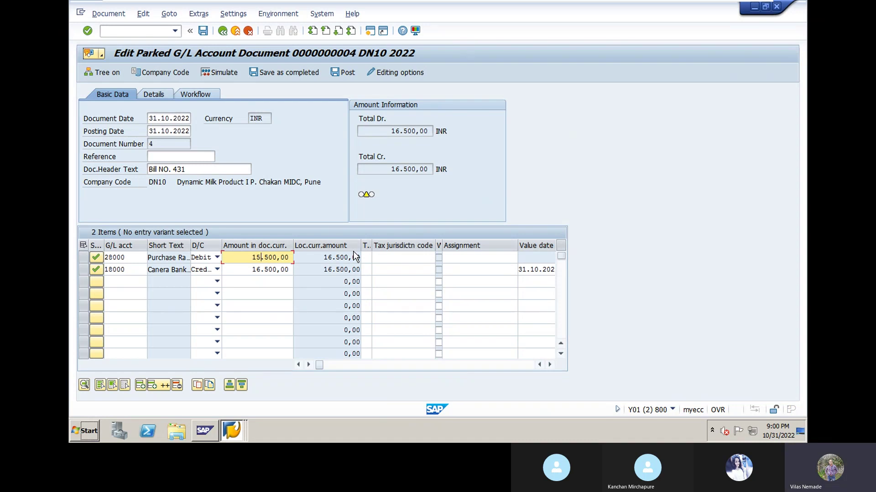
pyautogui.click(346, 73)
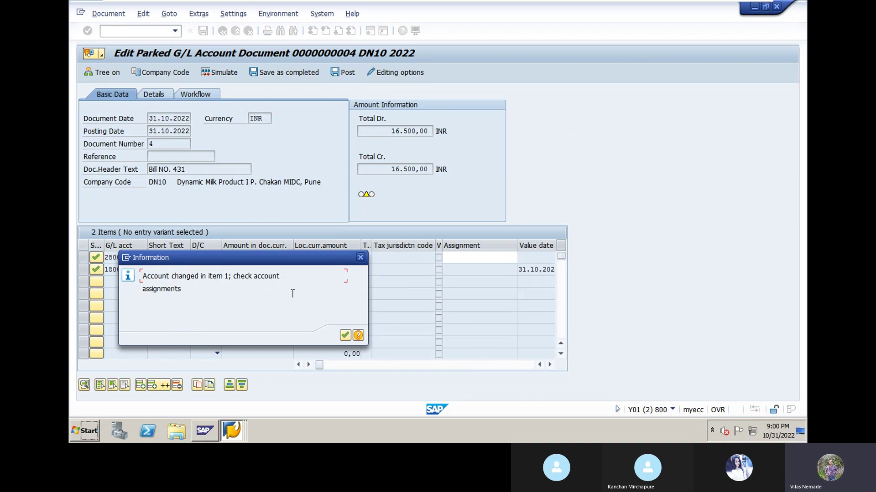
pyautogui.click(345, 336)
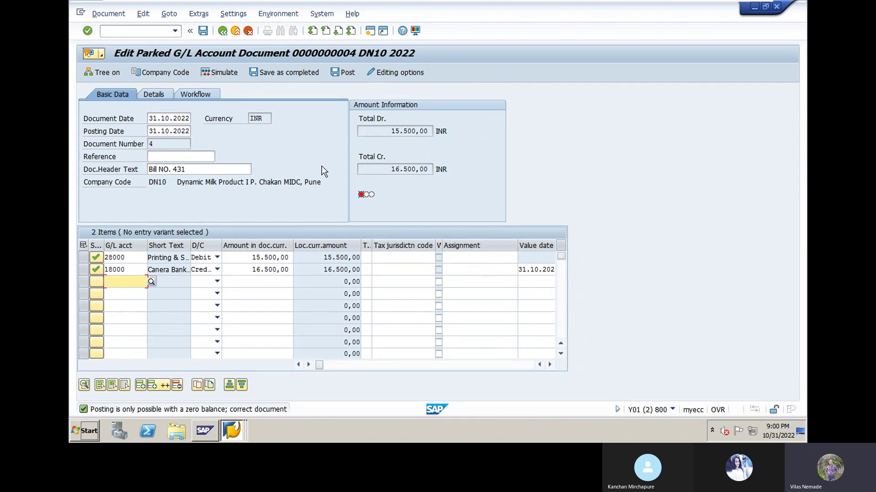
# Set the credit line's amount for account 18000 to 15500 INR and update the document totals
pyautogui.moveTo(363, 197)
pyautogui.click(257, 258)
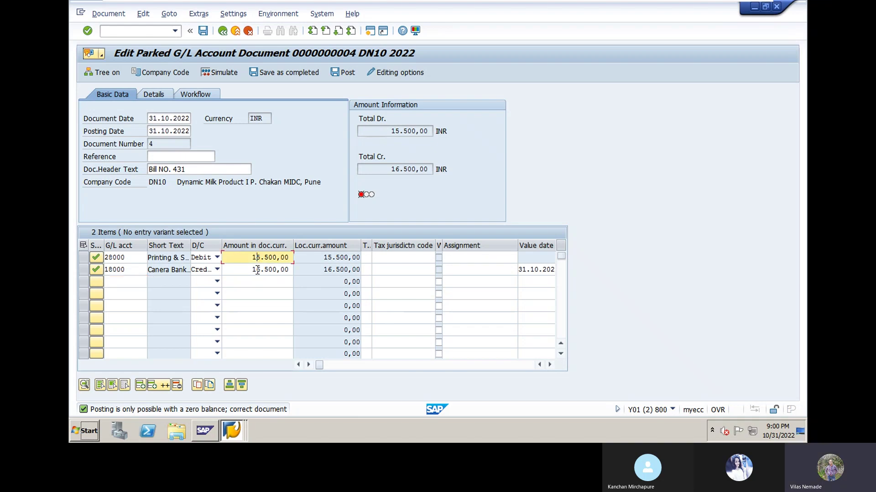
pyautogui.click(258, 270)
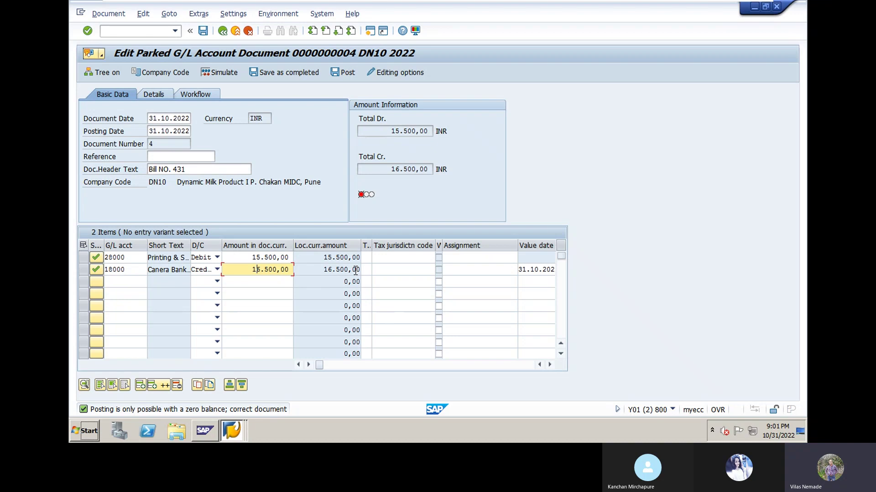
pyautogui.write('5')
pyautogui.press('BackSpace')
pyautogui.press('BackSpace')
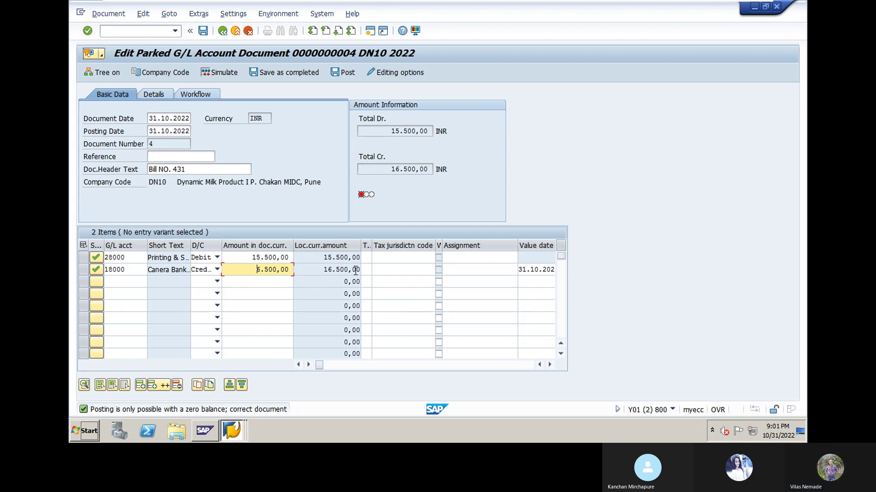
pyautogui.press('Delete')
pyautogui.press('Delete')
pyautogui.press('Delete')
pyautogui.press('Delete')
pyautogui.press('Delete')
pyautogui.press('Delete')
pyautogui.press('Delete')
pyautogui.press('Delete')
pyautogui.press('BackSpace')
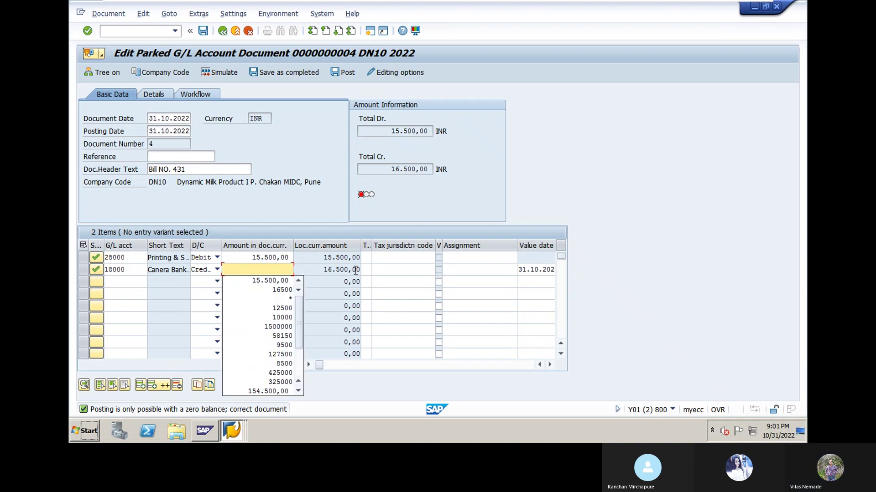
pyautogui.write('15500')
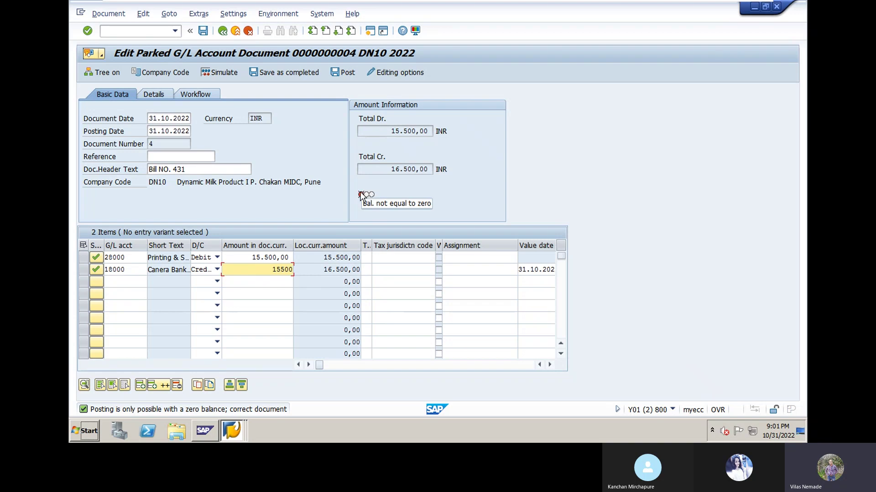
pyautogui.press('Return')
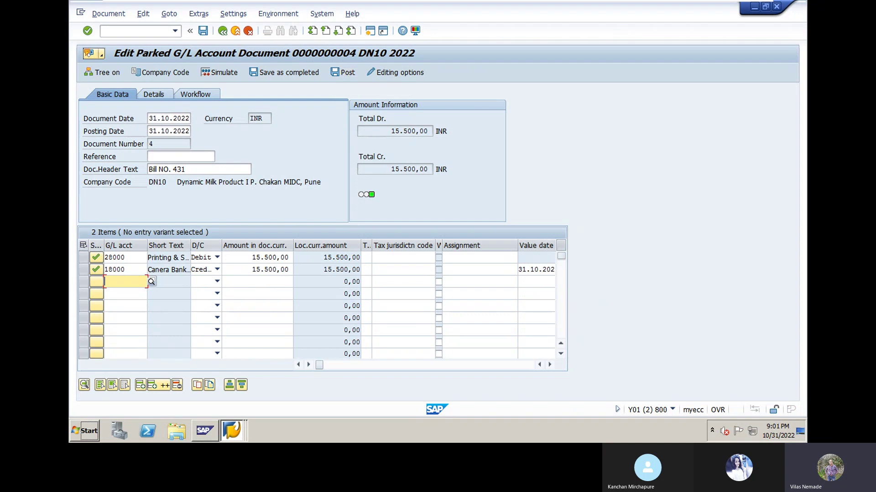
# Post the corrected parked document in company code DN10 and acknowledge the posting
pyautogui.click(551, 364)
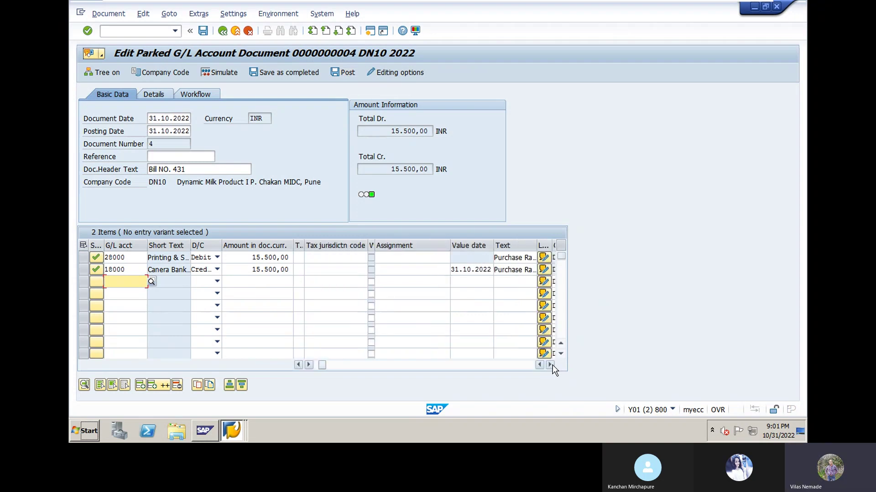
pyautogui.click(551, 365)
pyautogui.click(551, 365)
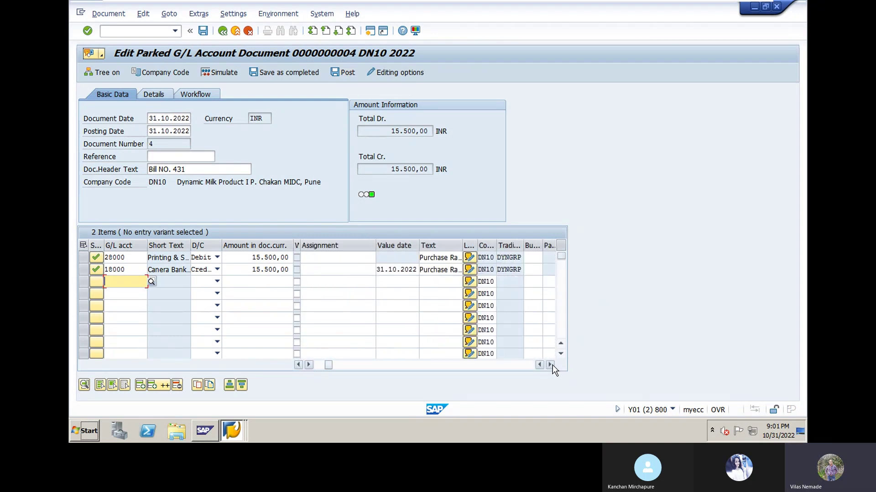
pyautogui.click(551, 365)
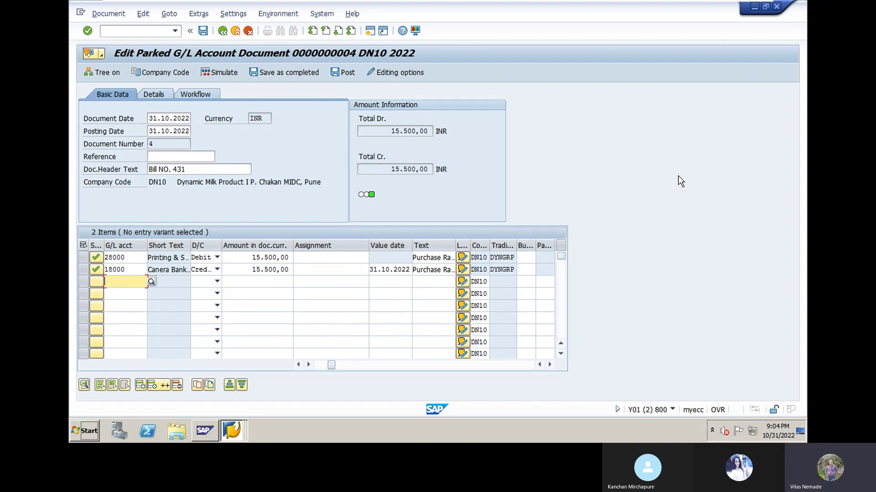
pyautogui.click(347, 73)
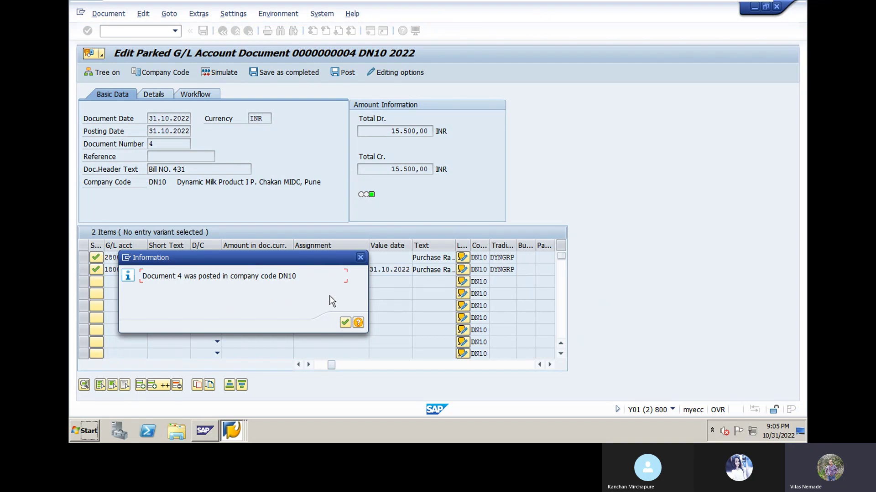
pyautogui.click(346, 323)
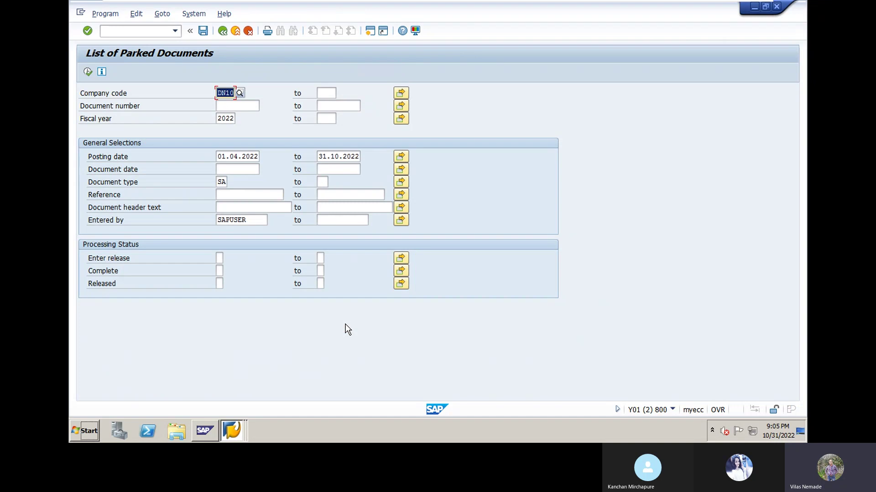
# Leave the central G/L account editor and run the G/L account line item display for company code DN10
pyautogui.hotkey('alt', 'Tab')
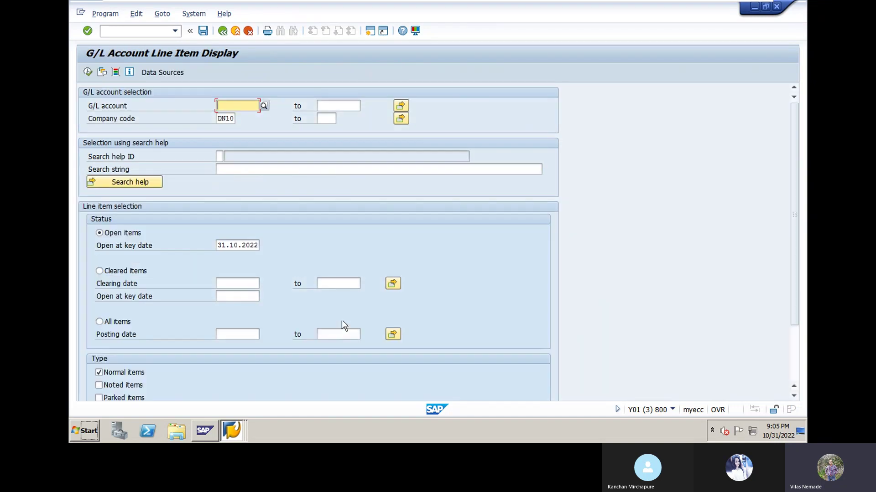
pyautogui.hotkey('alt', 'Tab')
pyautogui.hotkey('alt', 'Tab')
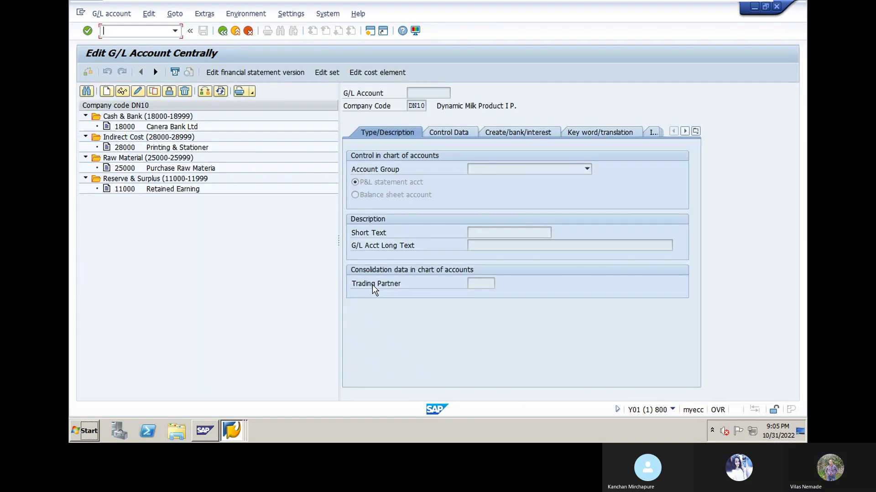
pyautogui.click(223, 31)
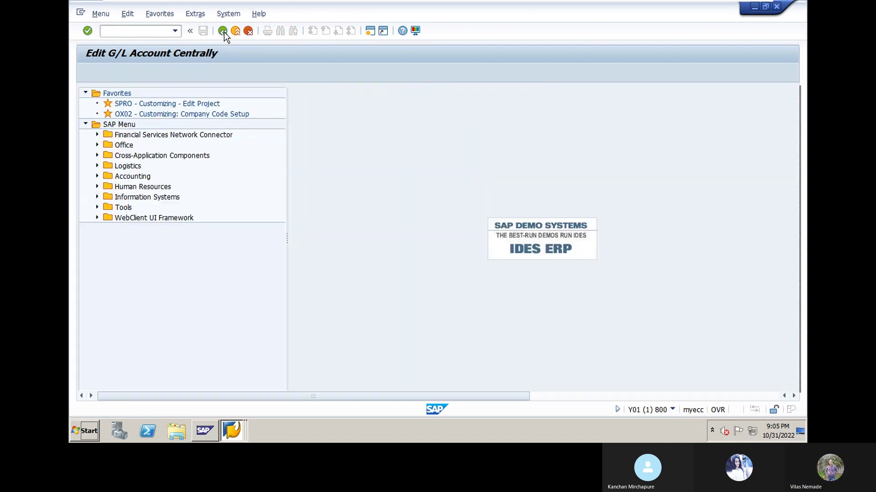
pyautogui.hotkey('alt', 'Tab')
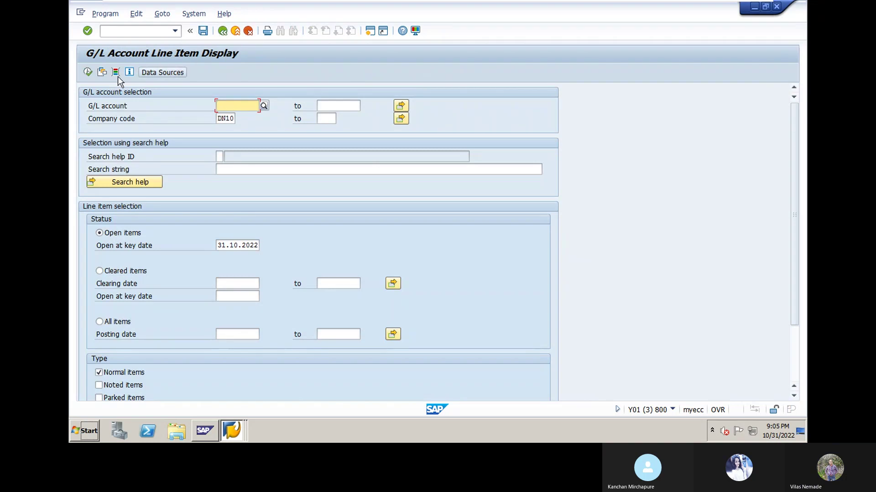
pyautogui.click(88, 71)
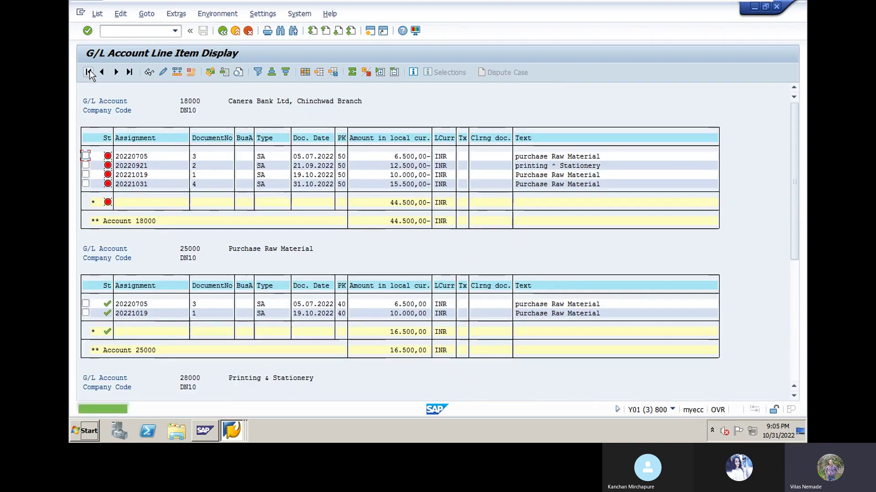
# Examine the 31.10.2022 line items under accounts 18000 and 28000, then leave the line item list
pyautogui.click(311, 184)
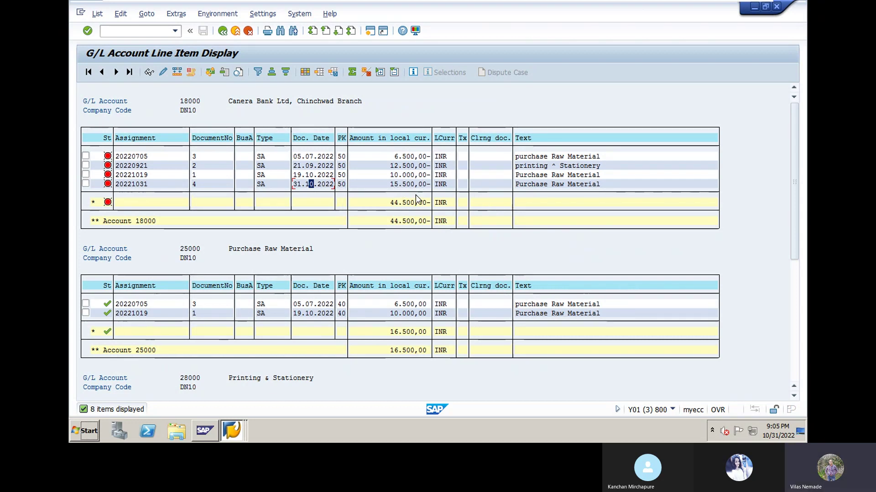
pyautogui.scroll(-2, 356, 256)
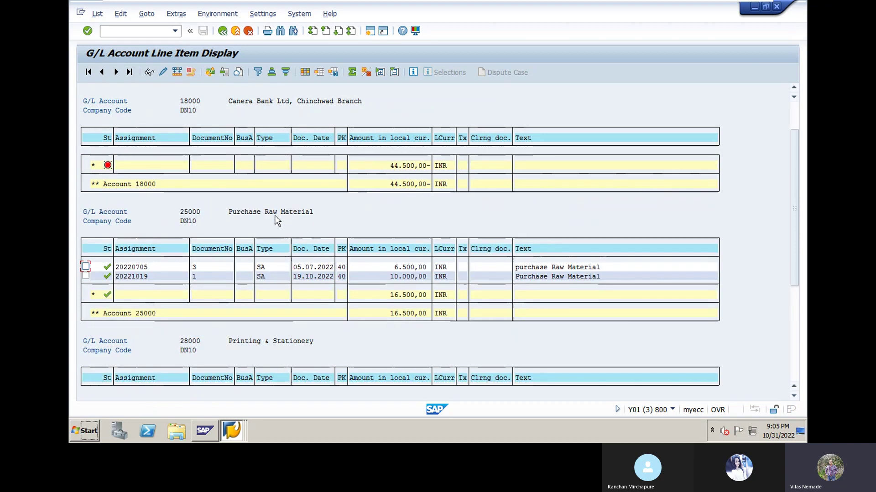
pyautogui.scroll(-3, 282, 256)
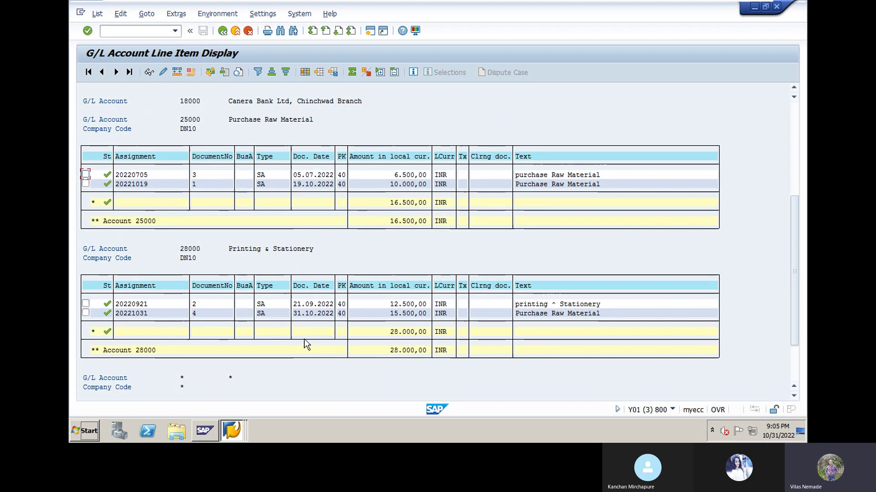
pyautogui.click(312, 314)
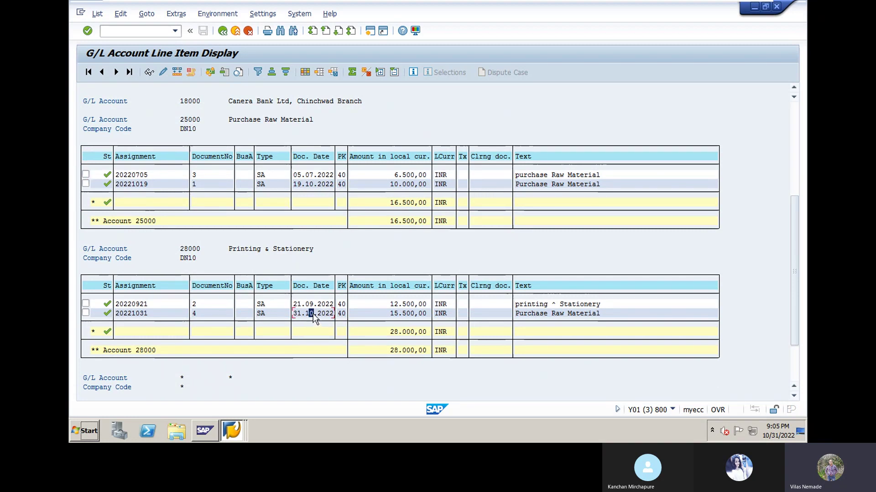
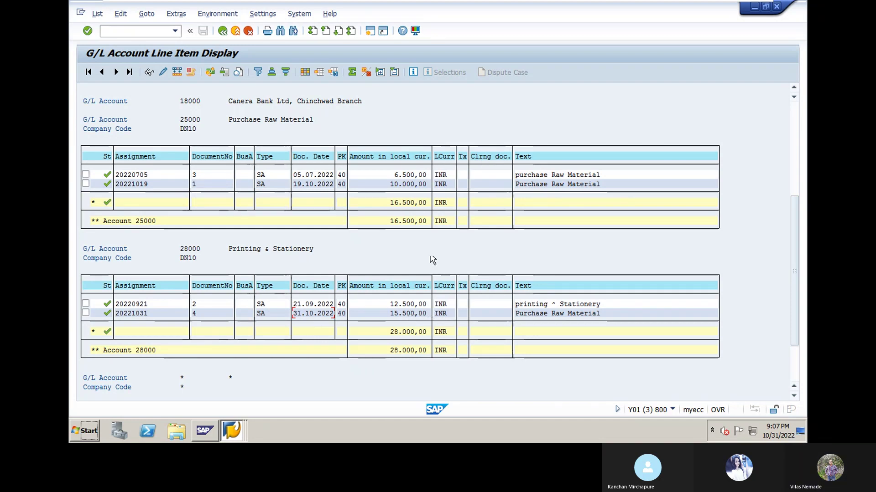
pyautogui.click(224, 32)
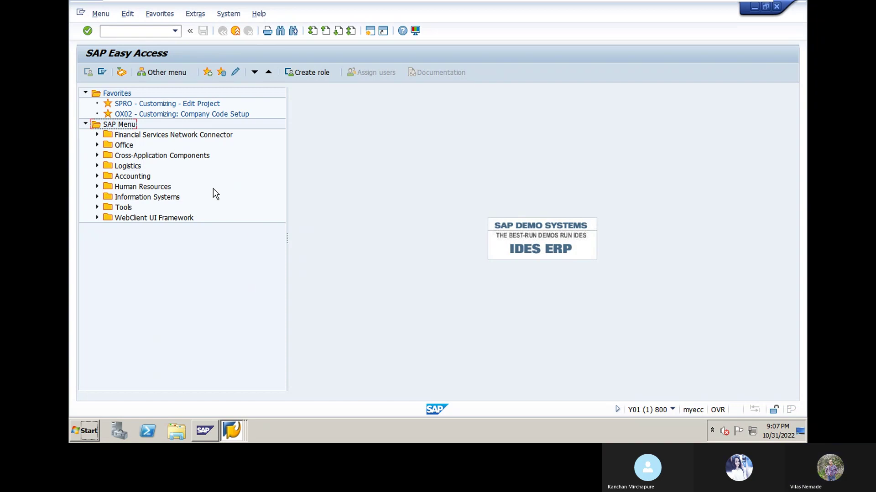
pyautogui.click(130, 33)
pyautogui.write('FB')
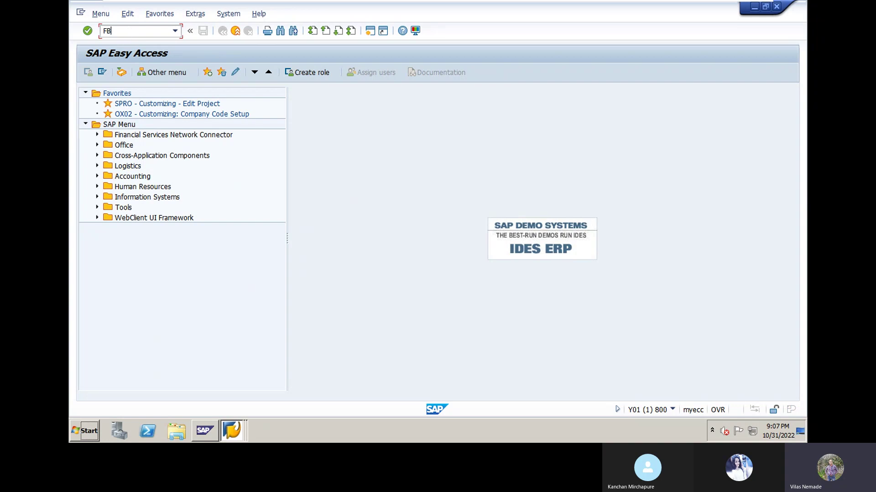
pyautogui.write('08')
pyautogui.click(153, 136)
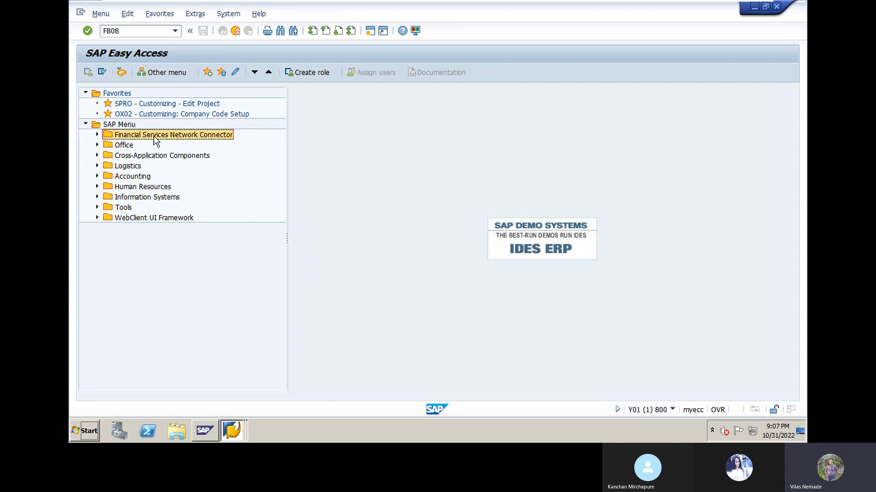
# Expand the SAP menu tree through Accounting, Financial Accounting and General Ledger down to the contents of the Document folder
pyautogui.click(97, 178)
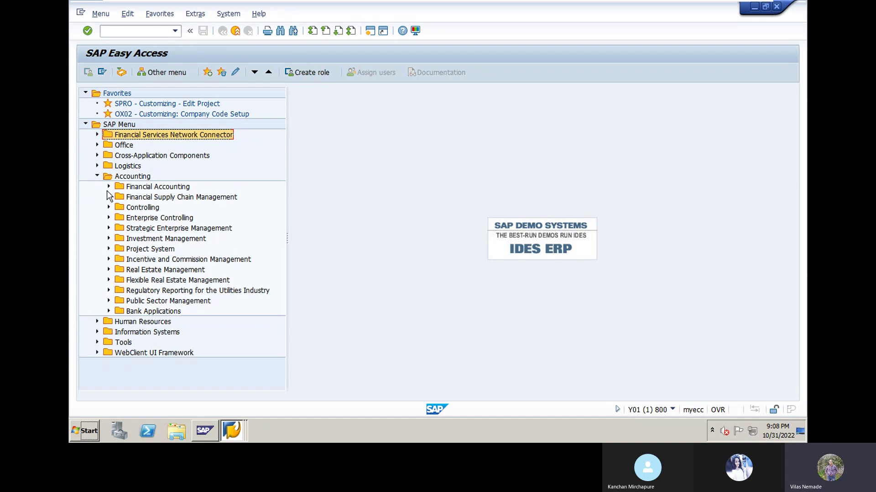
pyautogui.click(109, 187)
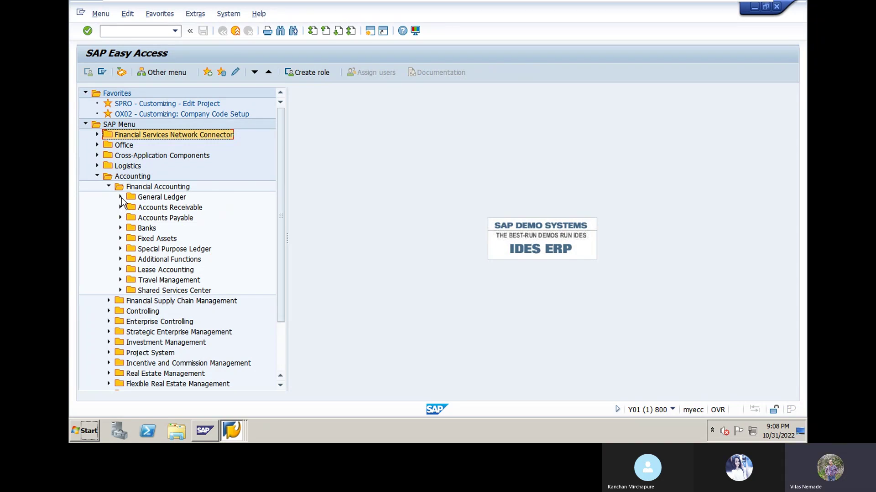
pyautogui.click(121, 197)
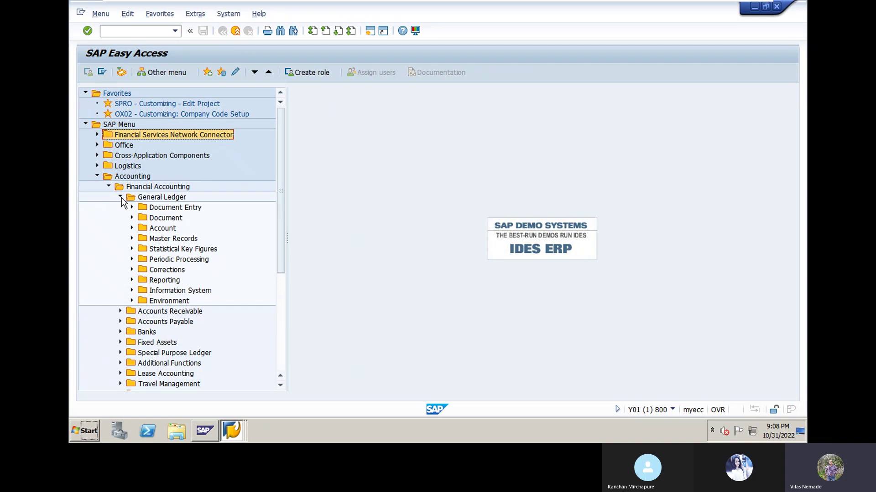
pyautogui.click(131, 207)
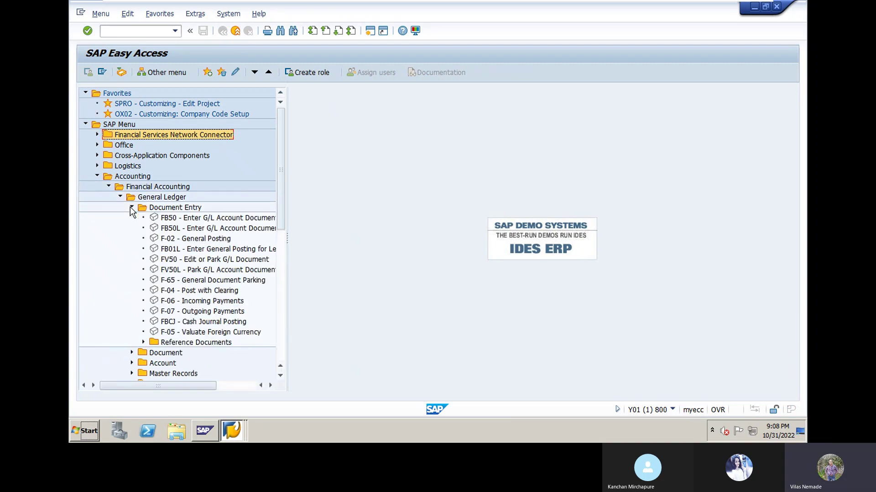
pyautogui.click(131, 207)
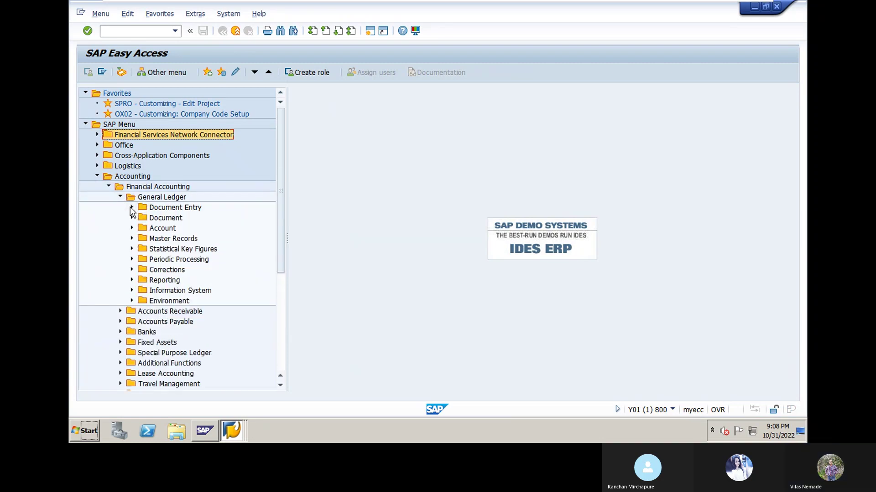
pyautogui.click(132, 218)
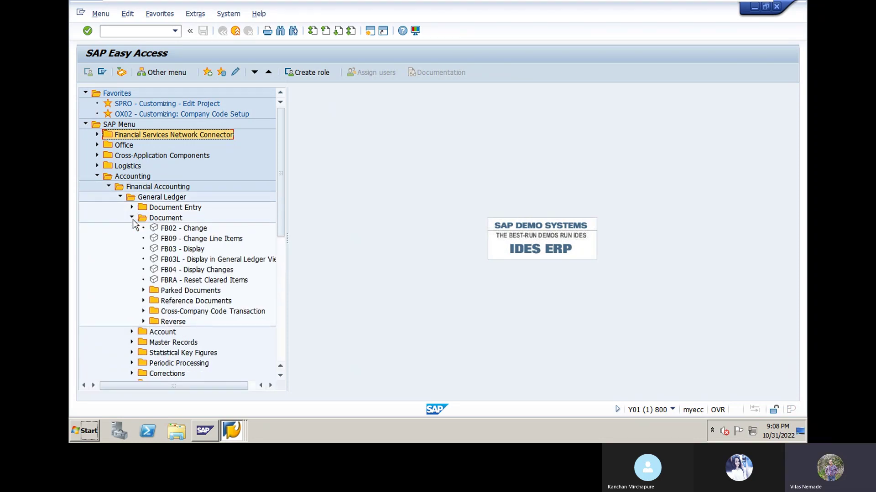
# Take the virtual machine out of full screen, check the Skype call window, and return to the virtual machine
pyautogui.moveTo(406, 3)
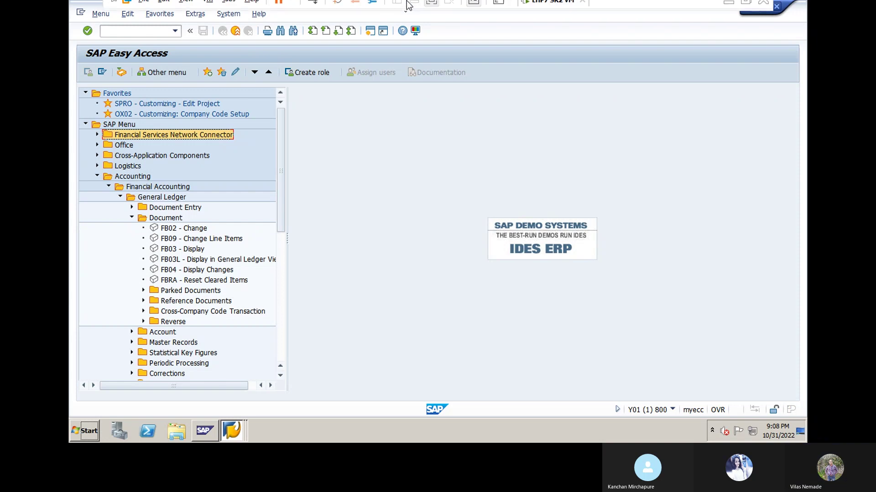
pyautogui.click(432, 9)
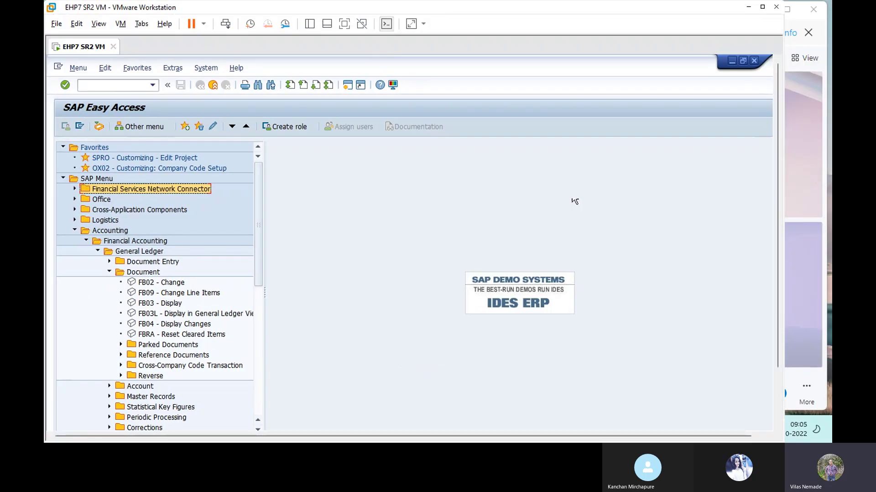
pyautogui.click(748, 6)
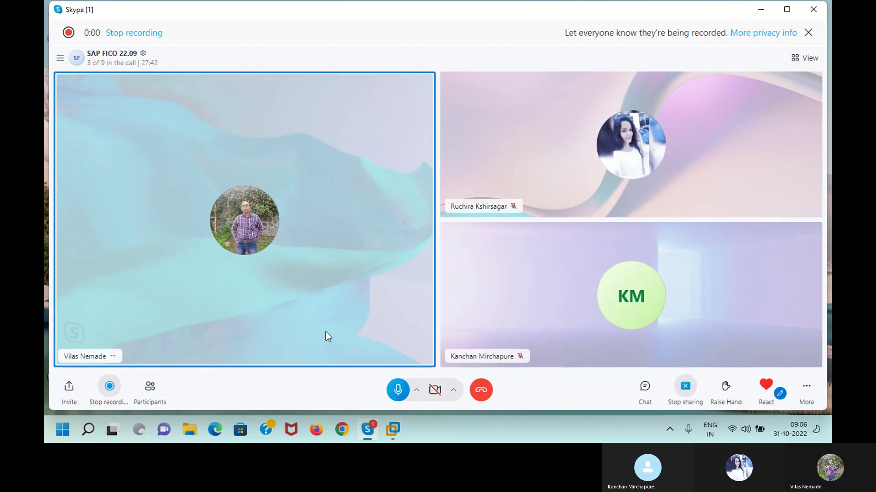
pyautogui.click(398, 429)
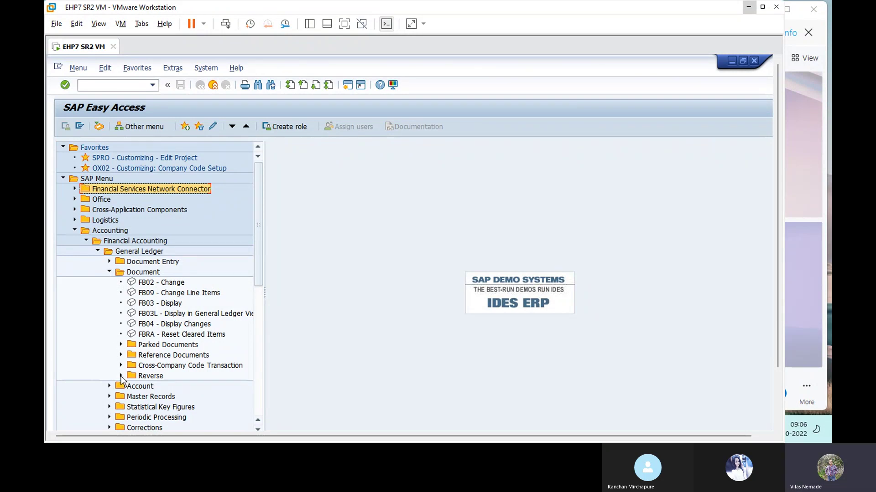
# Expand the Reverse folder under General Ledger documents and select the individual reversal transaction FB08
pyautogui.click(109, 273)
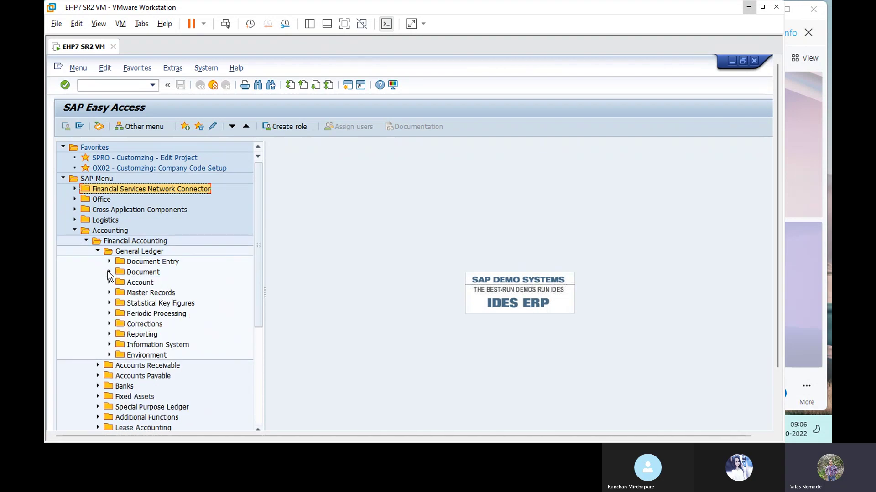
pyautogui.click(109, 272)
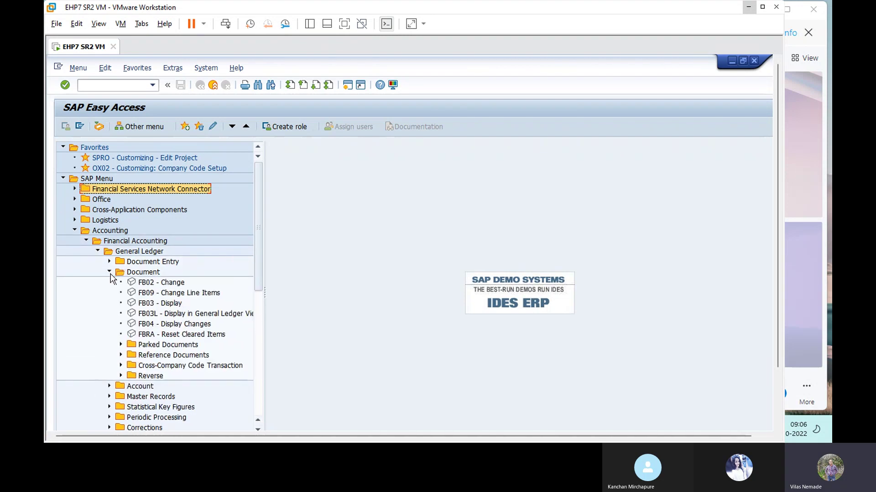
pyautogui.click(121, 376)
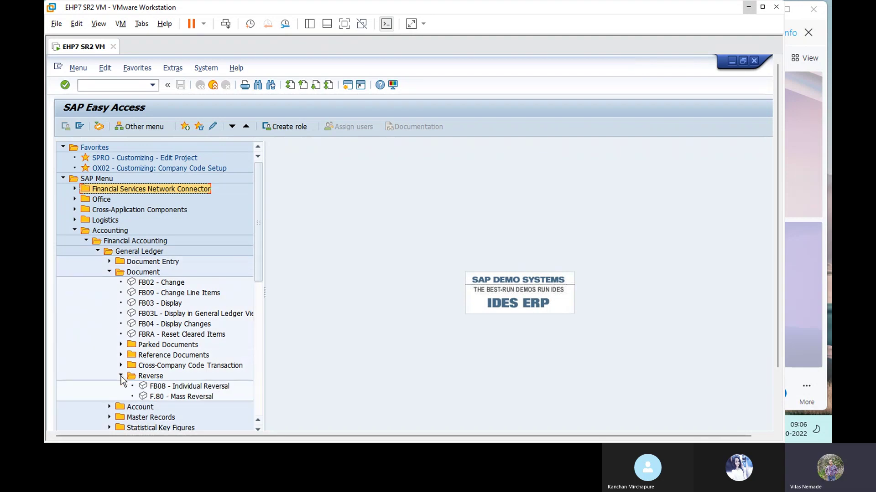
pyautogui.click(192, 389)
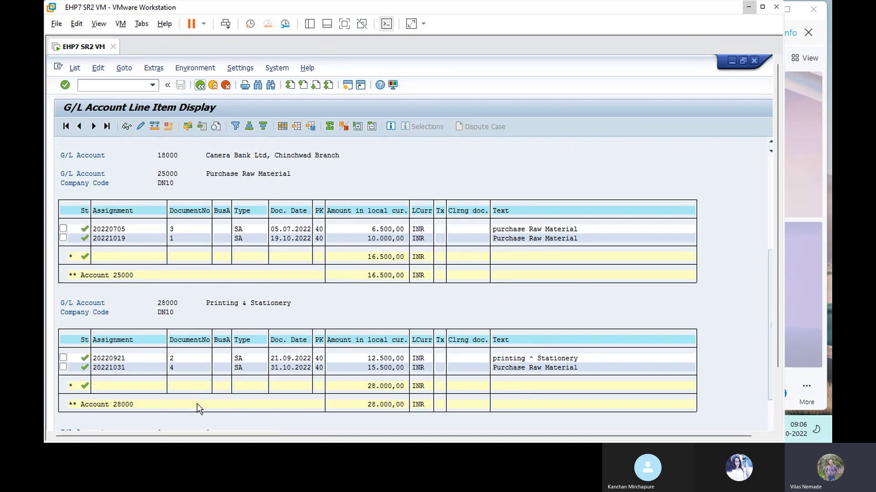
# Examine the 31.10.2022 line item of account 18000 in the G/L line item list, then return to the SAP menu
pyautogui.scroll(5, 463, 261)
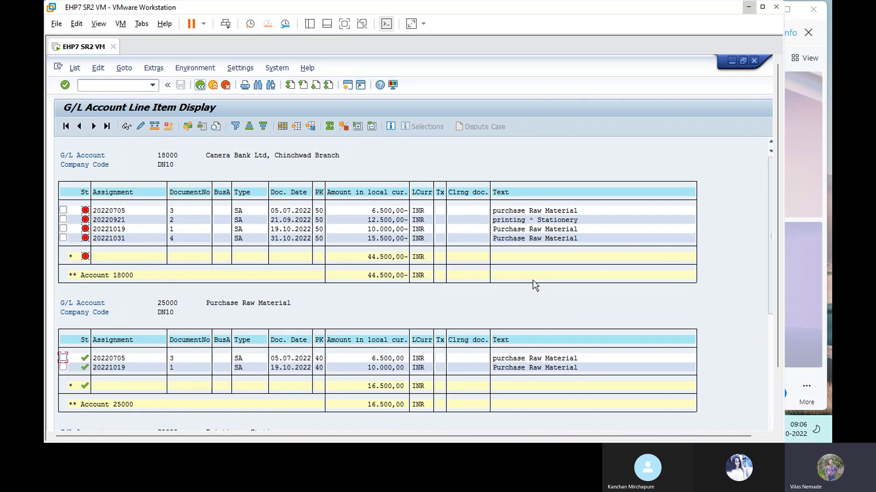
pyautogui.click(365, 238)
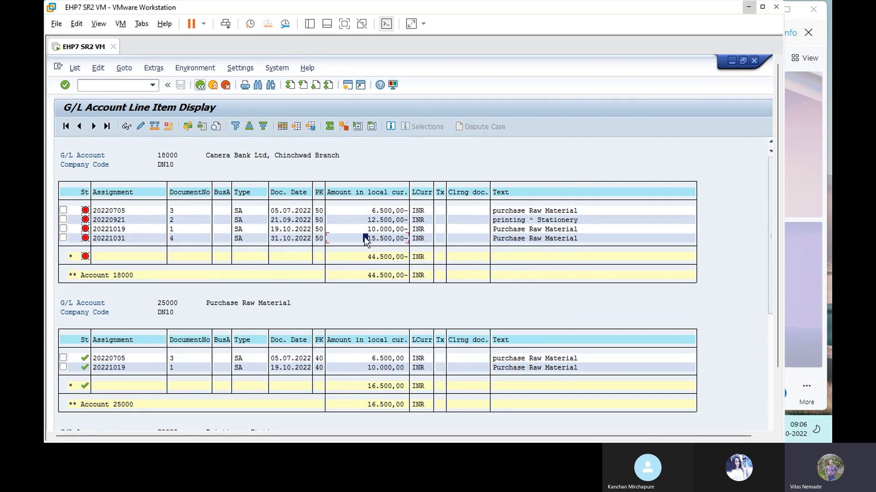
pyautogui.hotkey('shift', 'F3')
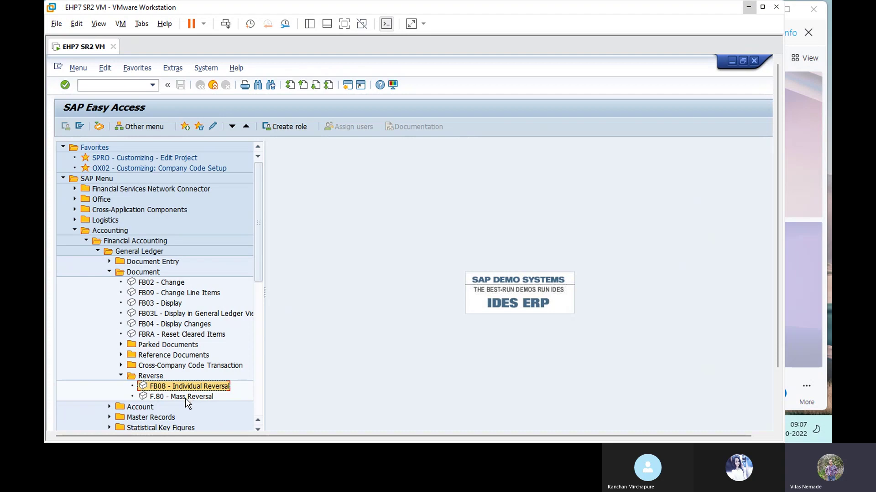
# Start individual reversal FB08, check the 31.10.2022 item's document number in the line item list, and enter document number 4
pyautogui.doubleClick(161, 385)
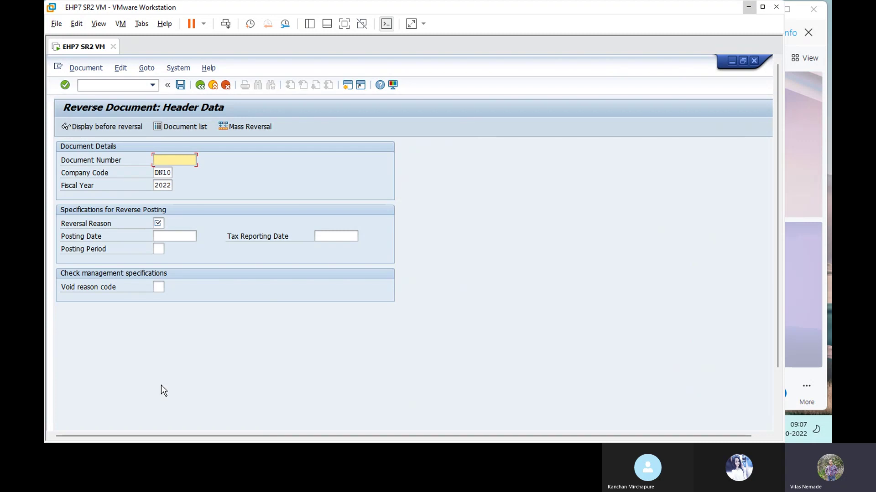
pyautogui.press('F3')
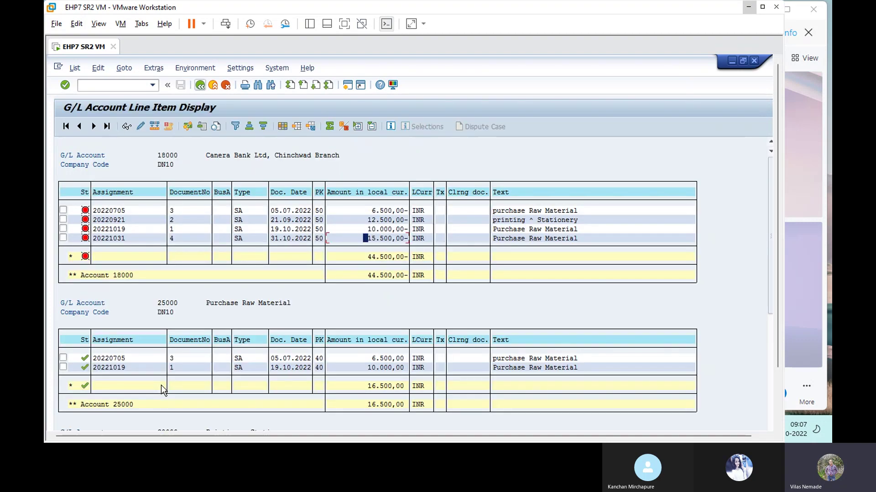
pyautogui.click(181, 238)
pyautogui.hotkey('alt', 'Tab')
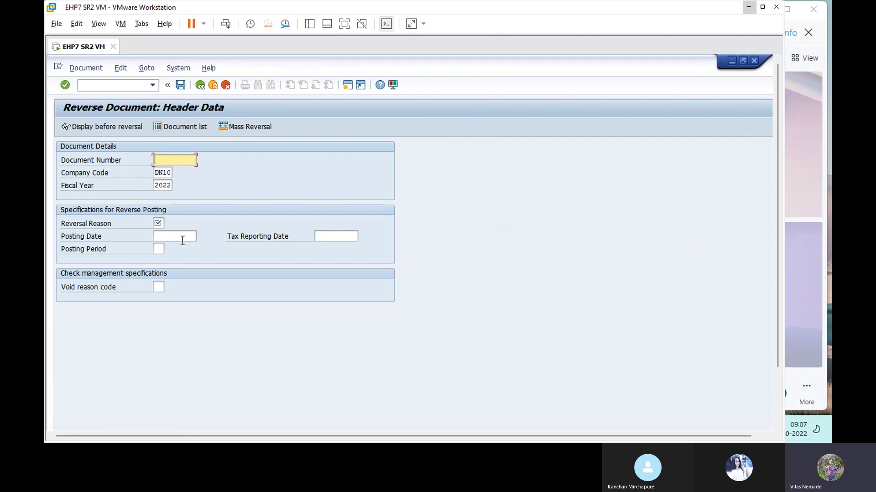
pyautogui.write('4')
# Set the reversal reason to 07, Incorrect document date
pyautogui.click(159, 224)
pyautogui.click(168, 224)
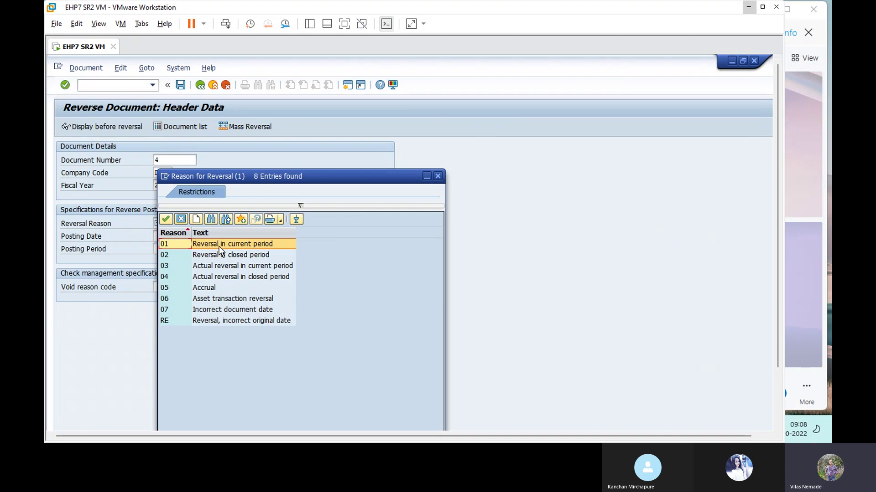
pyautogui.click(223, 311)
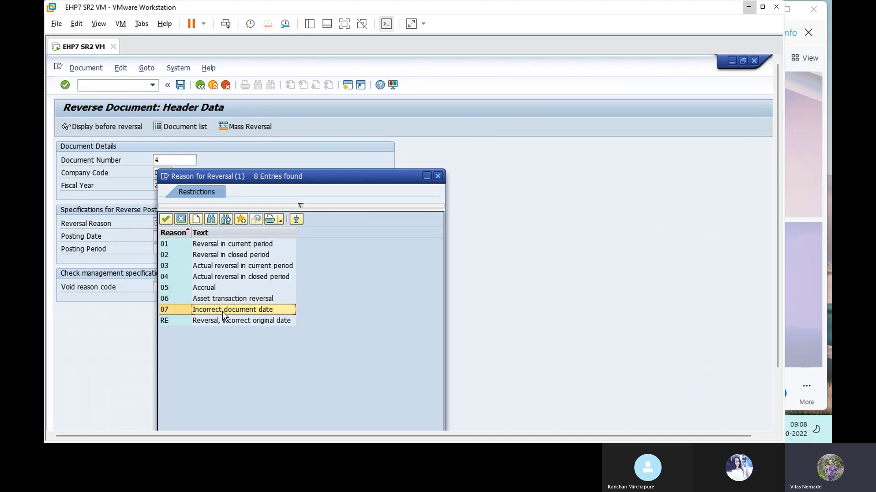
pyautogui.doubleClick(222, 311)
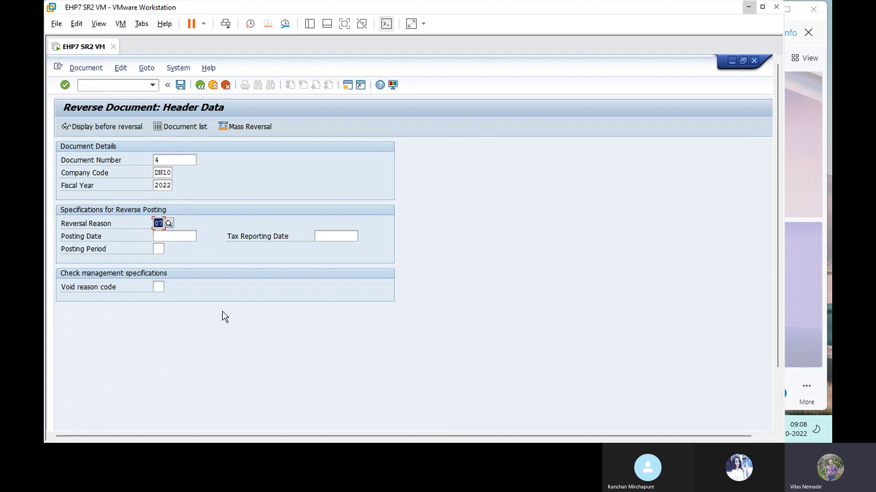
# Set the reversal's posting date to 31.10.2022 and its posting period to 7
pyautogui.click(177, 239)
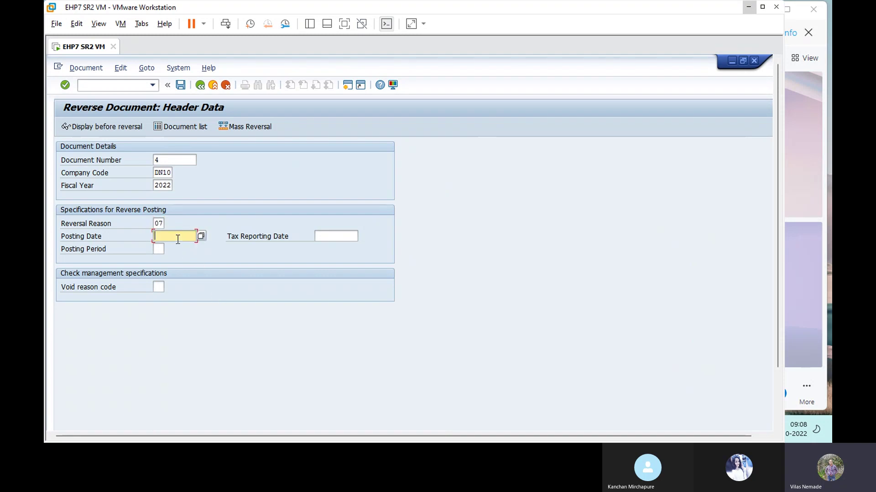
pyautogui.click(201, 236)
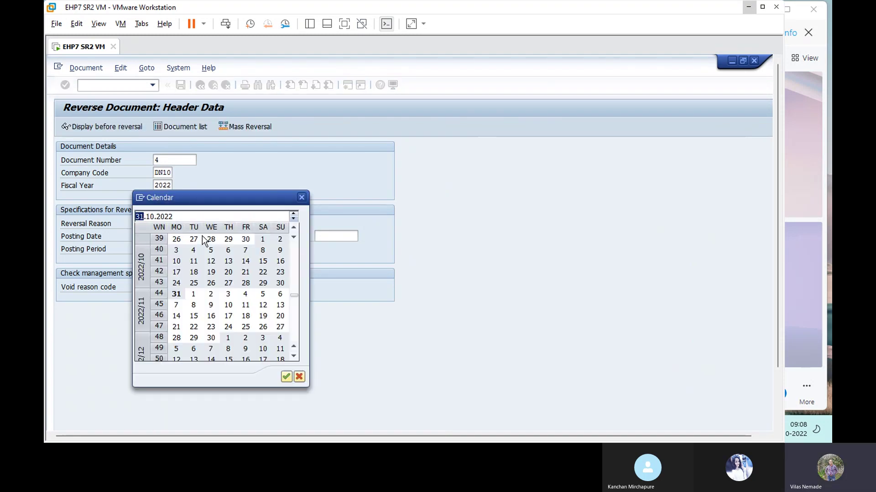
pyautogui.doubleClick(178, 294)
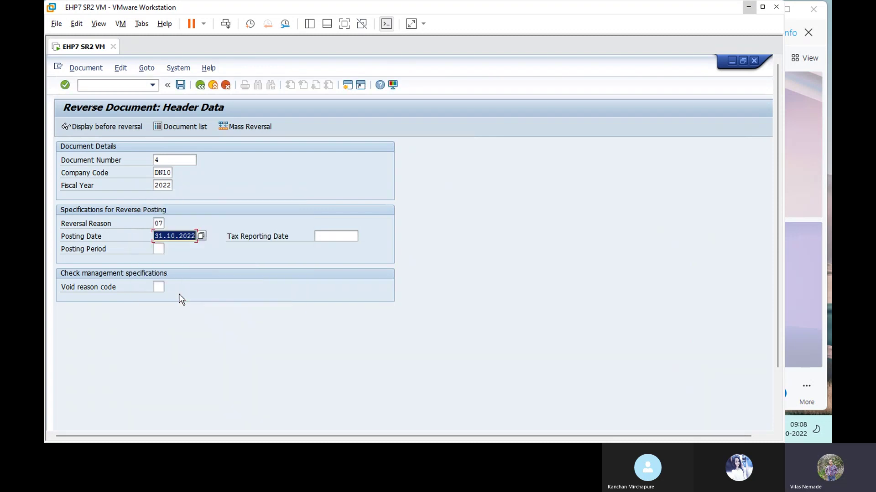
pyautogui.click(159, 250)
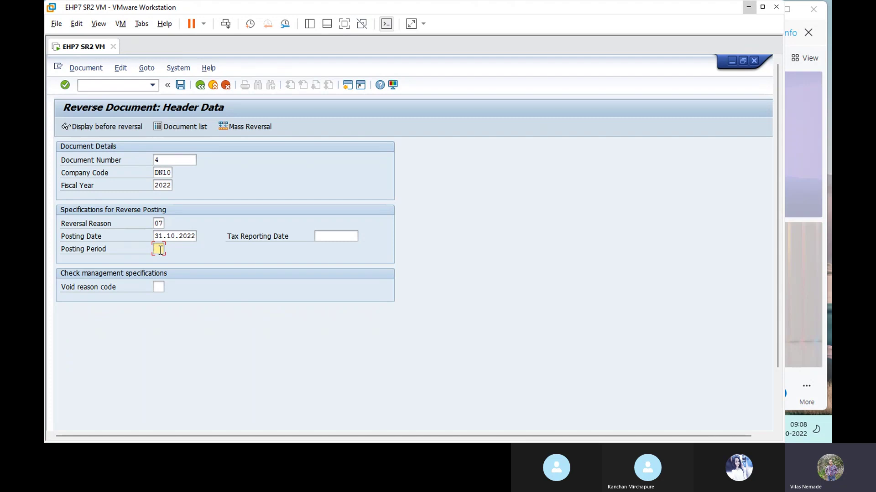
pyautogui.write('7')
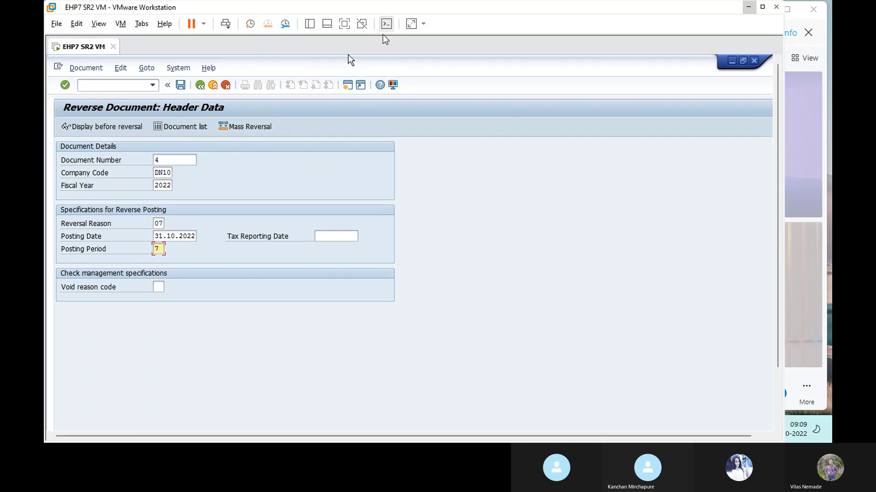
# Return the virtual machine to full screen, review the available reversal reasons and reselect 07, Incorrect document date
pyautogui.click(344, 25)
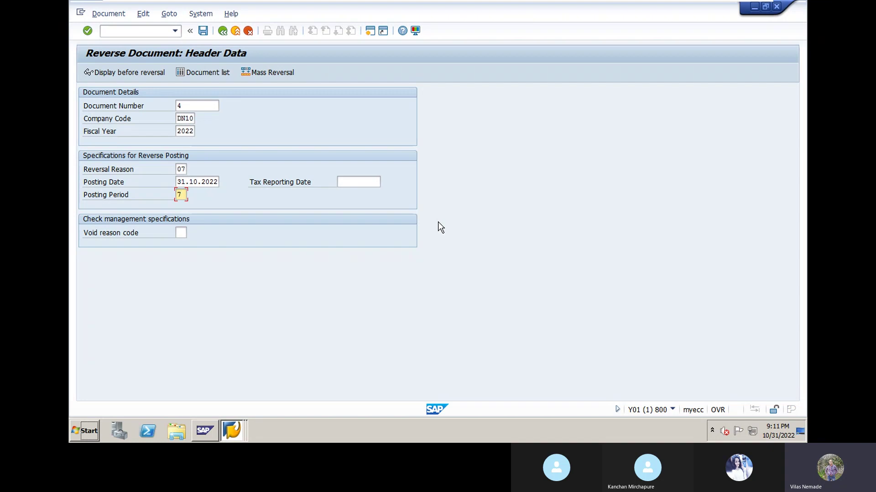
pyautogui.click(182, 169)
pyautogui.click(192, 169)
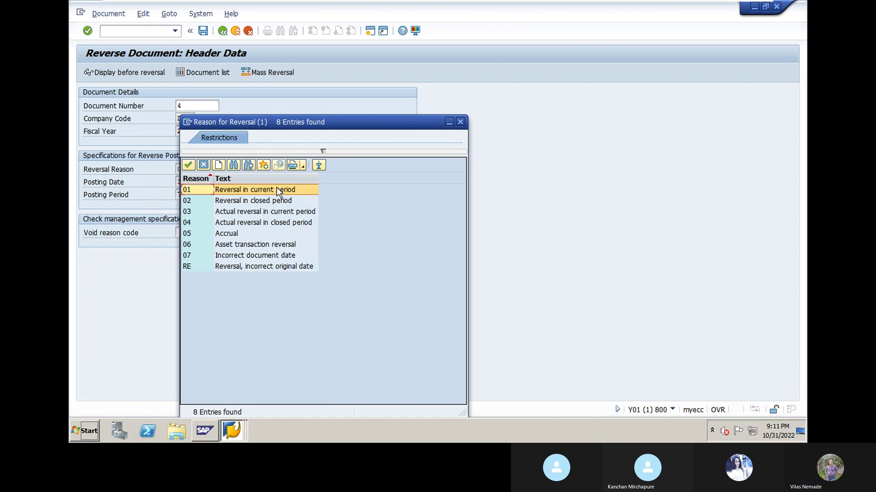
pyautogui.doubleClick(257, 255)
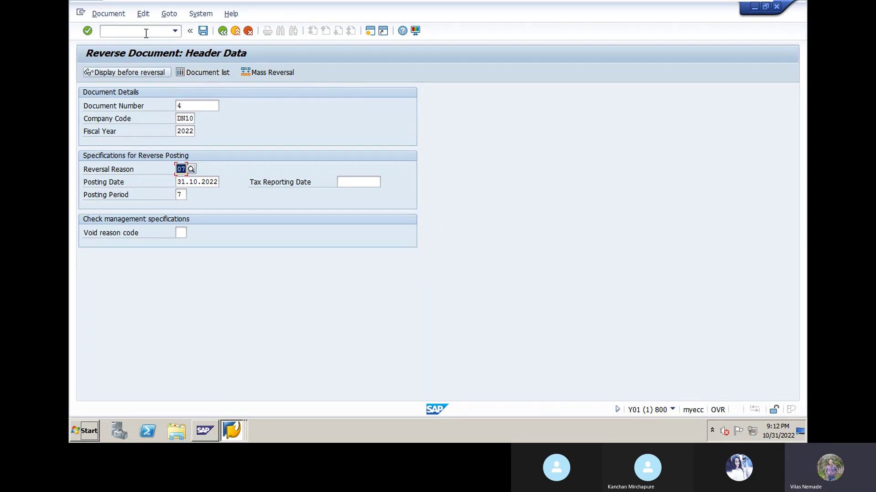
# Display document 4 before reversal and examine its line item for account 28000 and its document header
pyautogui.click(131, 73)
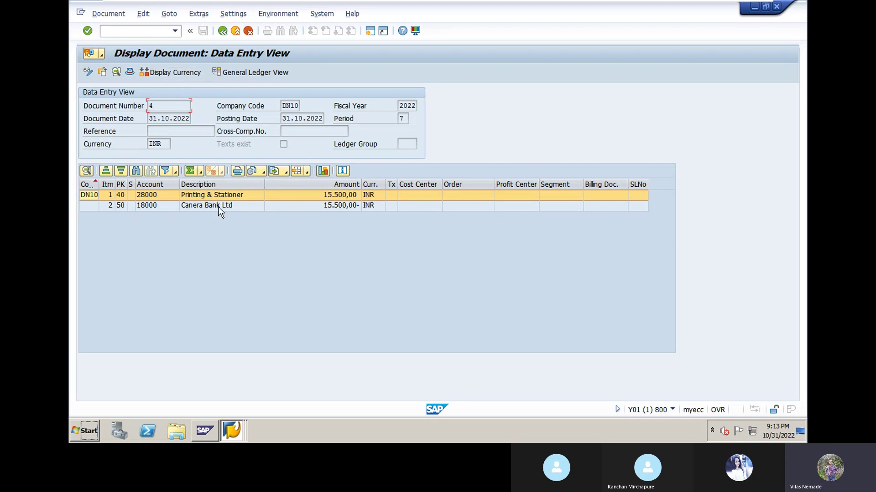
pyautogui.doubleClick(208, 197)
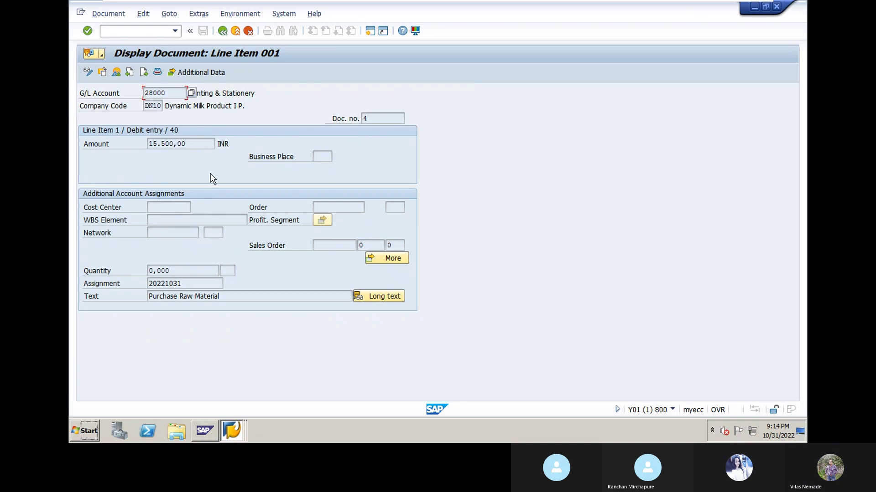
pyautogui.click(157, 72)
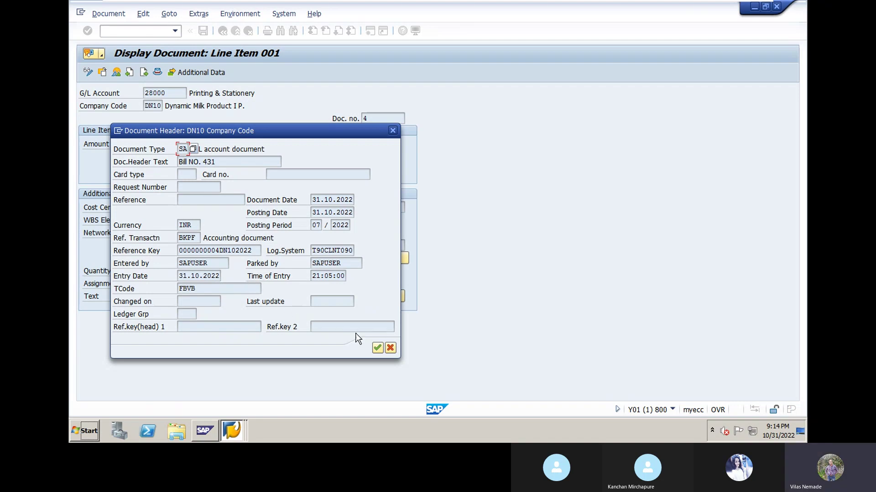
pyautogui.click(376, 348)
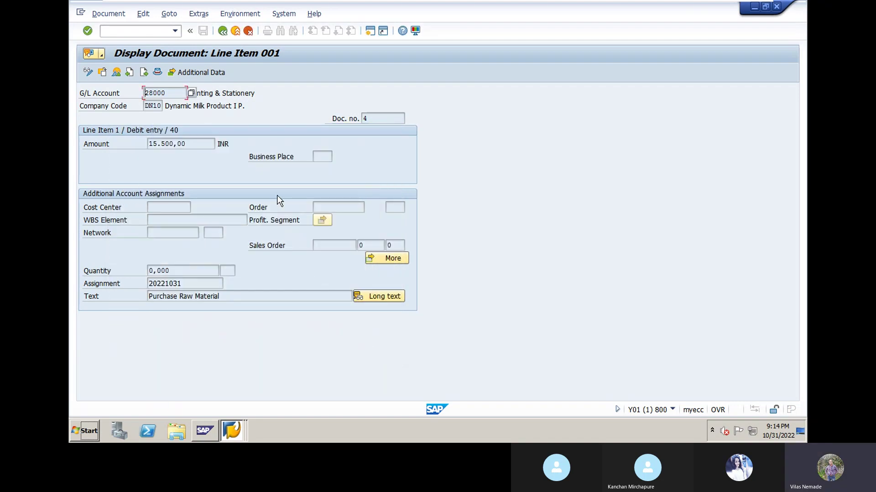
# Return from the document preview to the reversal header data and post the reversal of document 4
pyautogui.click(224, 32)
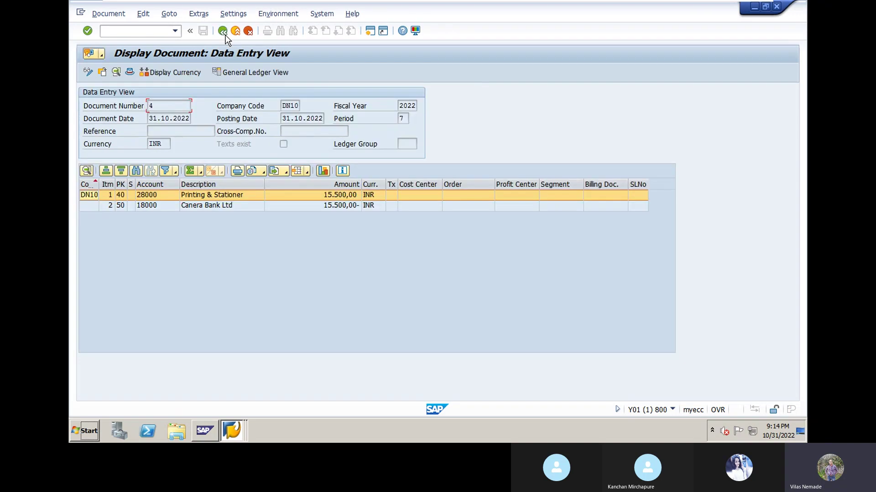
pyautogui.click(224, 31)
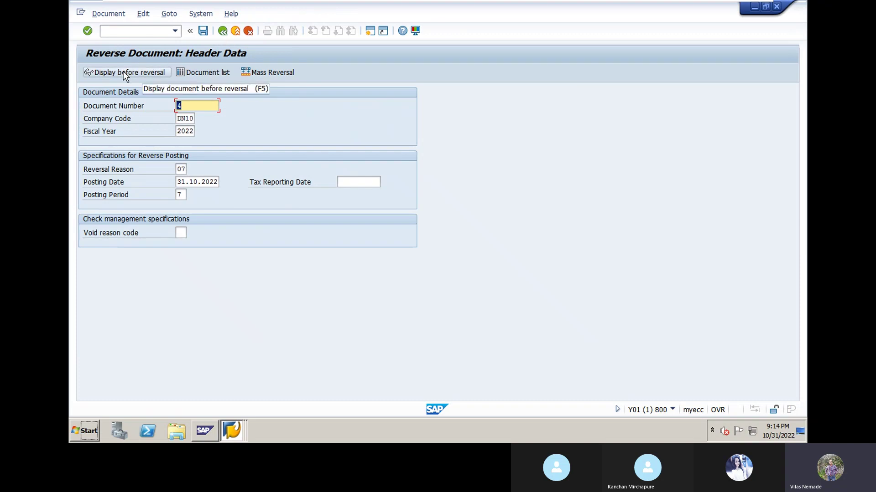
pyautogui.click(203, 31)
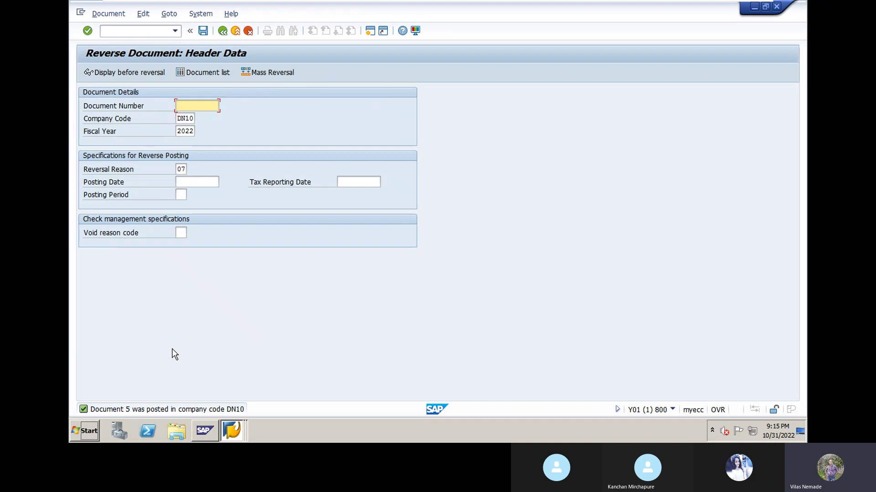
# Switch to the G/L line item session, rerun the open items report for company code DN10 and examine the account items
pyautogui.hotkey('alt', 'Tab')
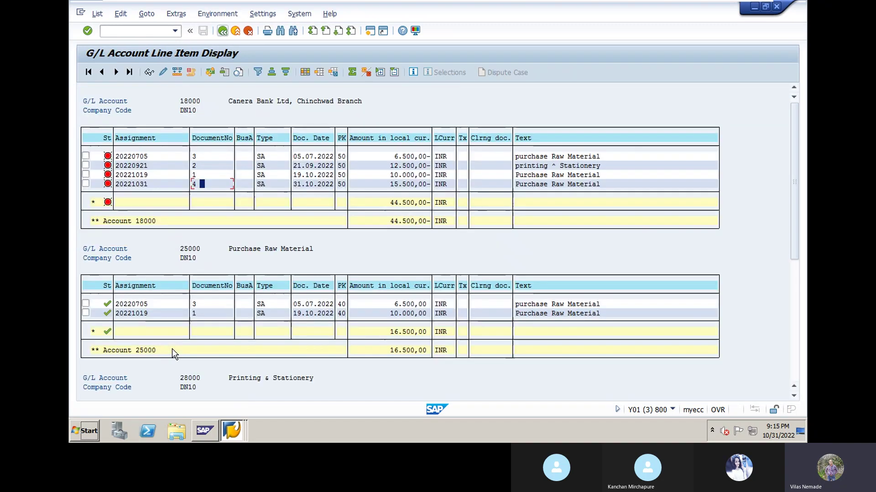
pyautogui.click(223, 31)
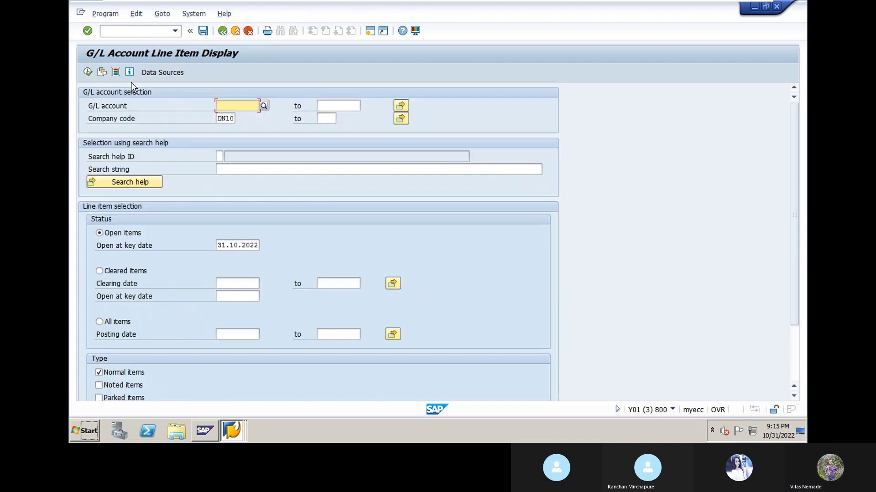
pyautogui.click(89, 75)
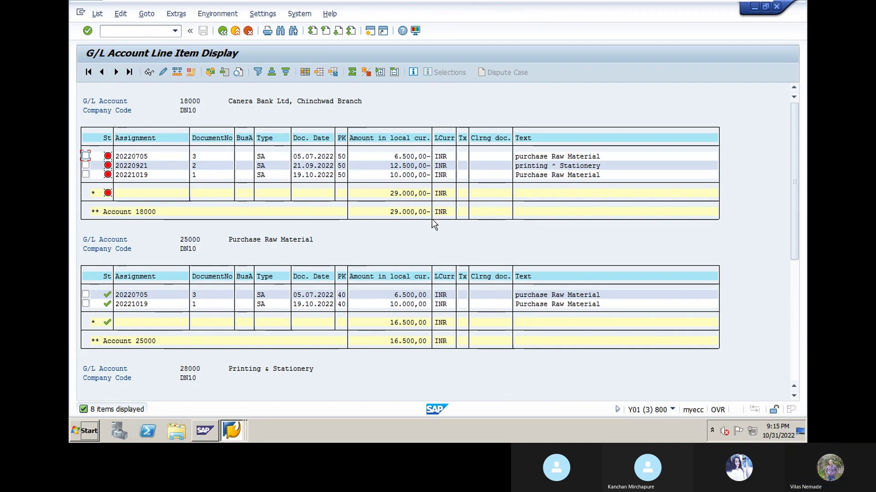
pyautogui.scroll(-1, 434, 225)
pyautogui.scroll(1, 434, 225)
pyautogui.scroll(1, 434, 224)
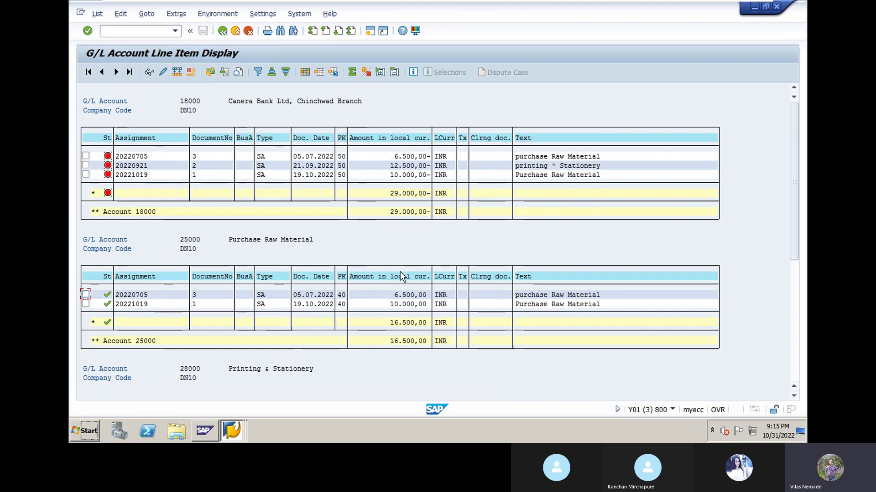
# Rerun the DN10 line item report for all items and examine the original and reversal entries on accounts 18000 and 28000
pyautogui.click(223, 31)
pyautogui.click(101, 322)
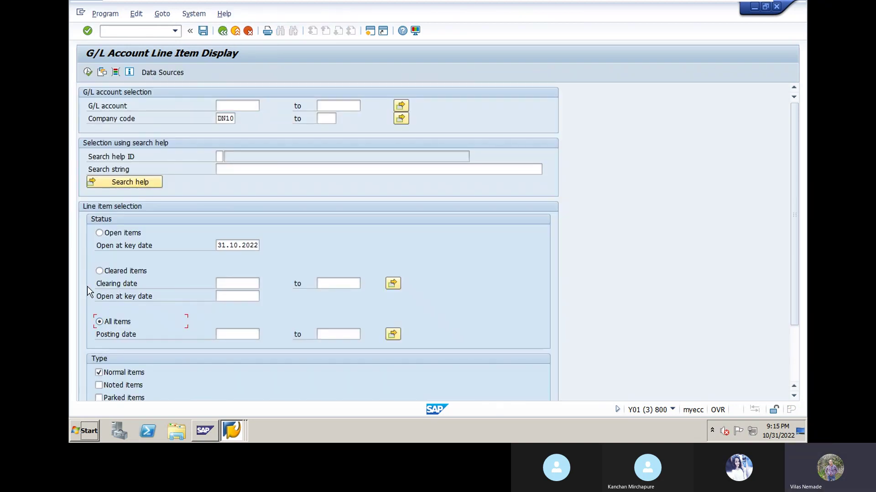
pyautogui.click(87, 72)
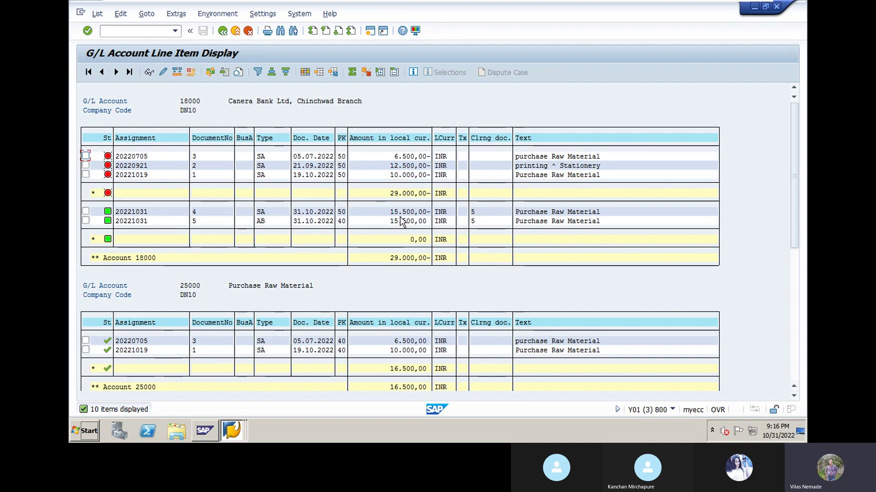
pyautogui.scroll(-1, 400, 218)
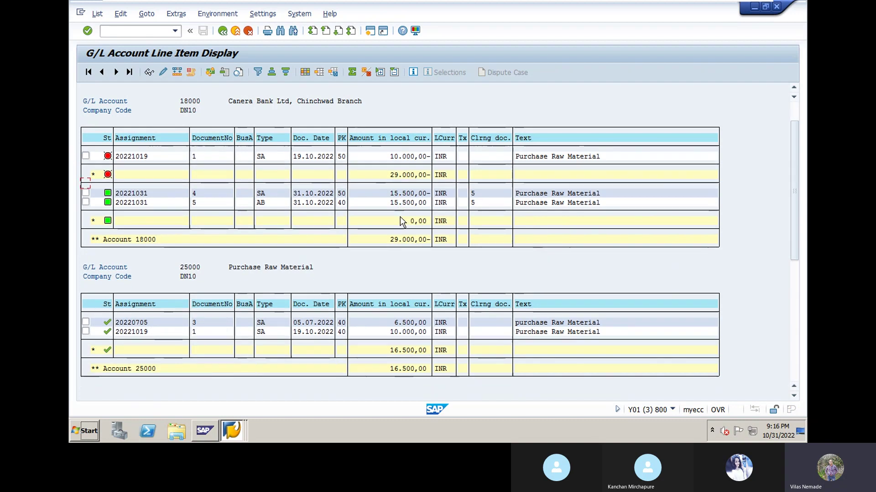
pyautogui.scroll(-7, 401, 217)
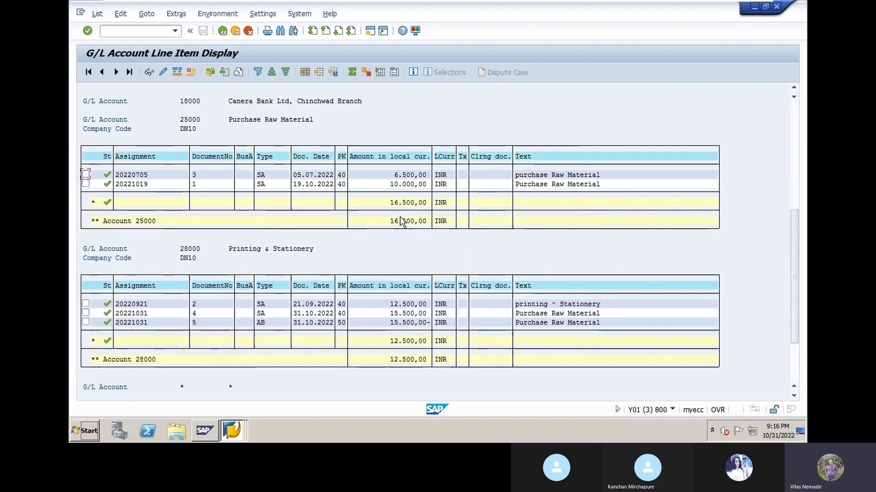
pyautogui.scroll(-3, 400, 221)
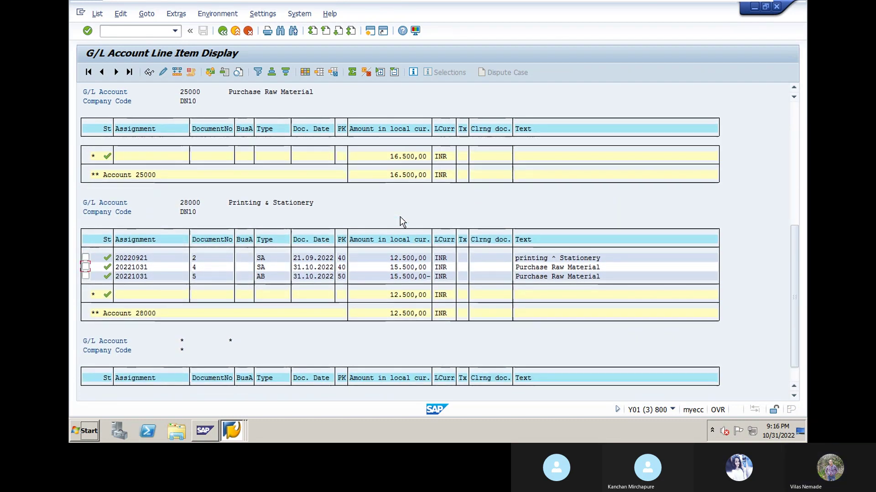
pyautogui.scroll(1, 400, 217)
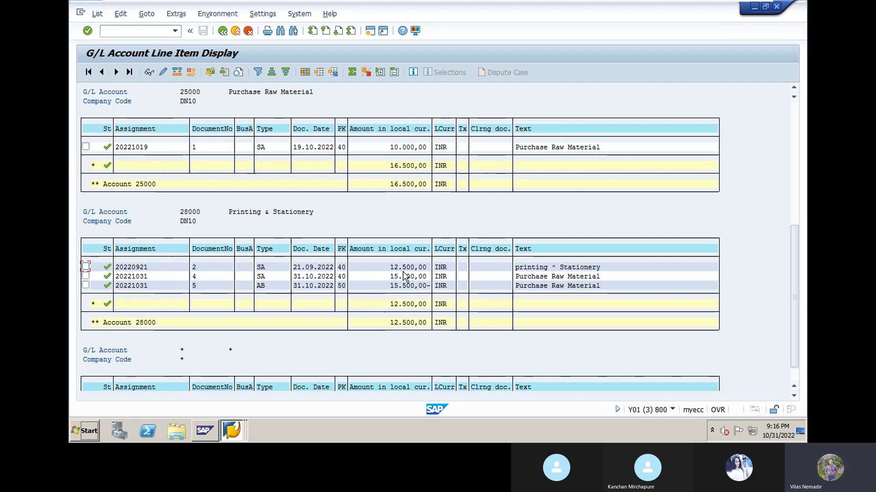
pyautogui.click(412, 304)
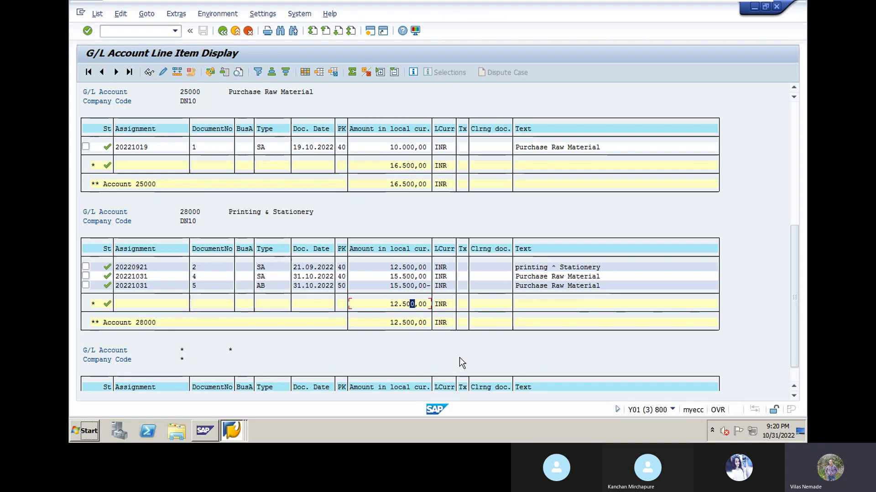
pyautogui.click(223, 32)
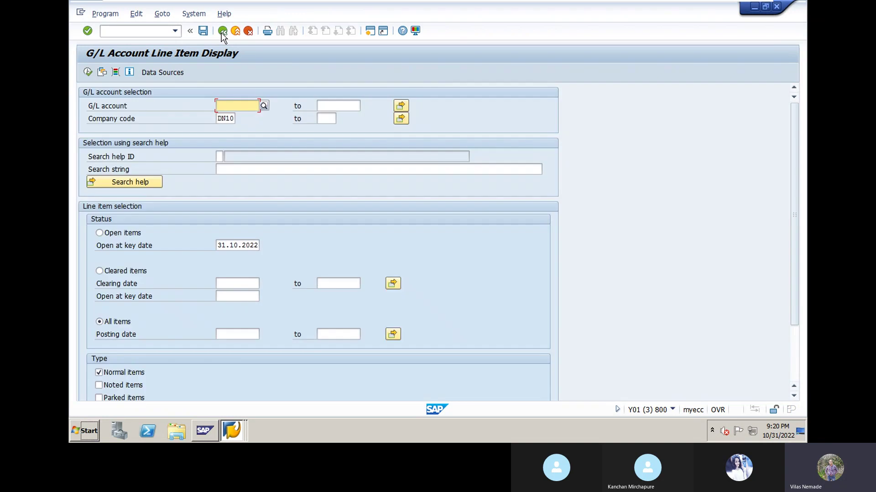
pyautogui.click(222, 33)
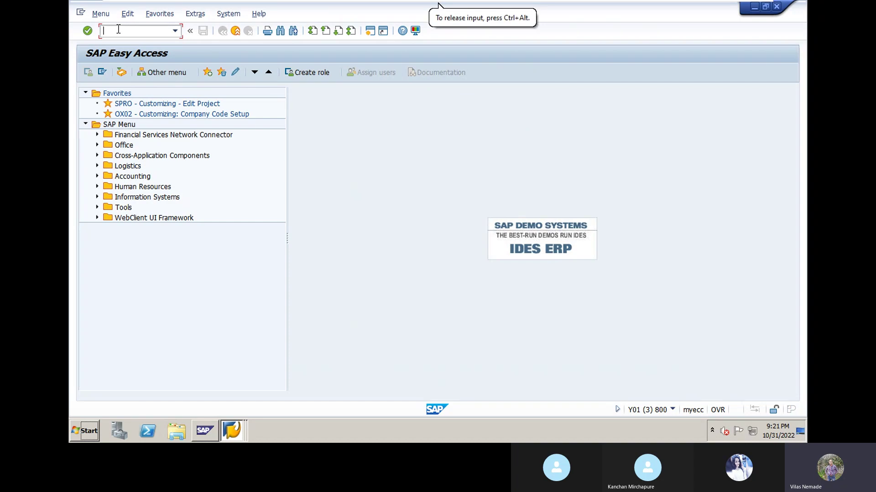
# Display document 2 of company code DN10 for fiscal year 2022 with transaction FB03
pyautogui.write('FB03')
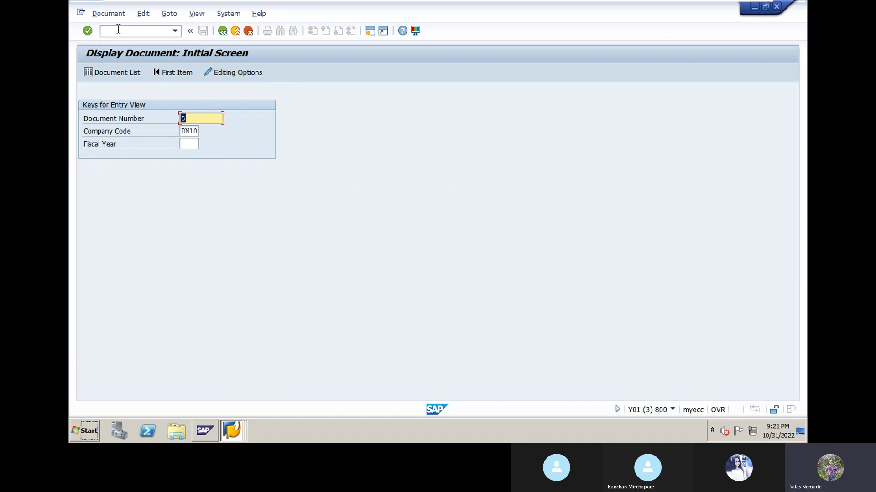
pyautogui.press('BackSpace')
pyautogui.write('2')
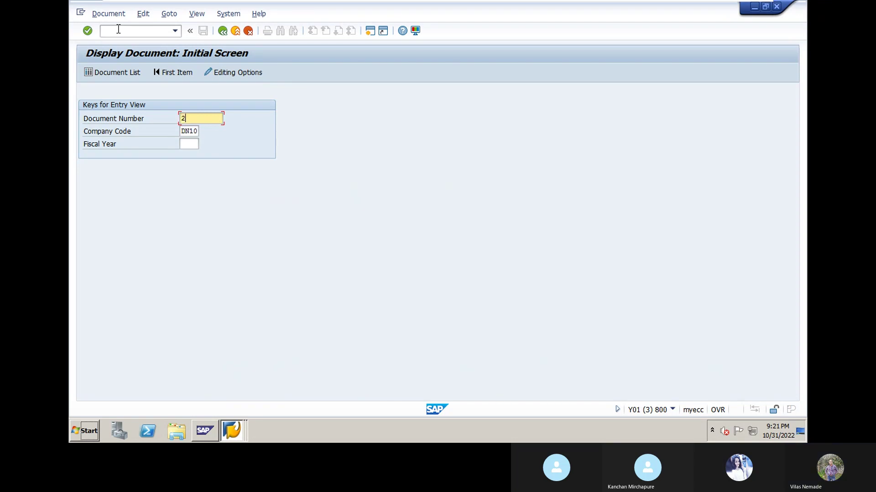
pyautogui.click(188, 145)
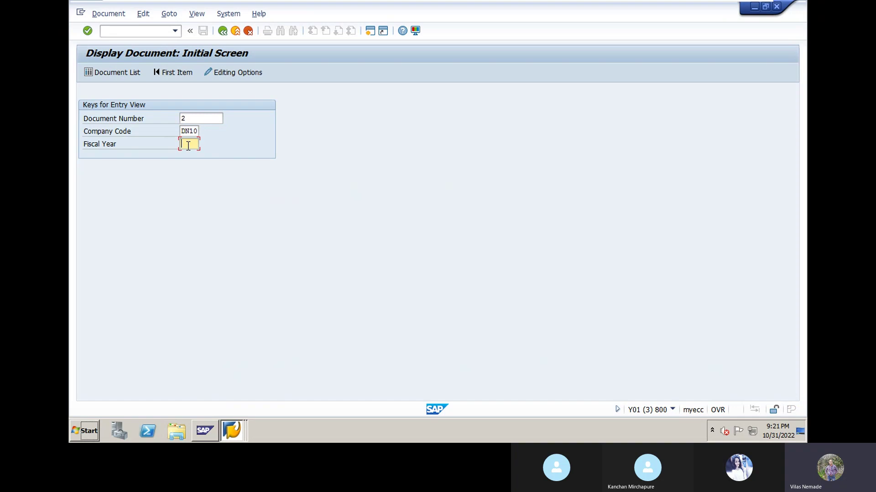
pyautogui.write('2022')
pyautogui.press('Return')
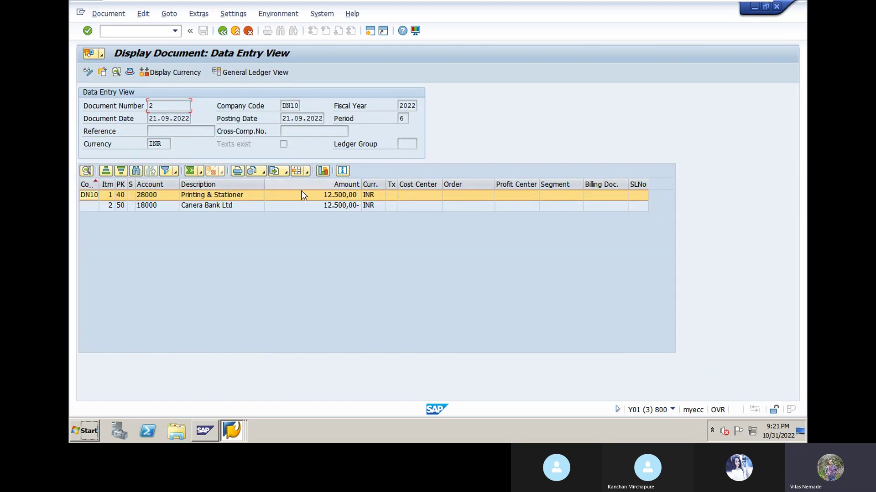
# Examine document 2's line item for account 28000 and its document header, and return to SAP Easy Access
pyautogui.doubleClick(209, 196)
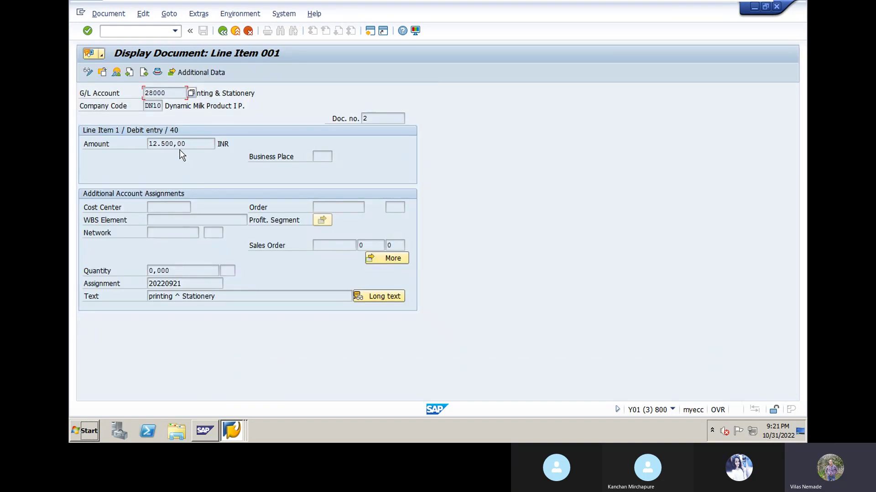
pyautogui.click(159, 71)
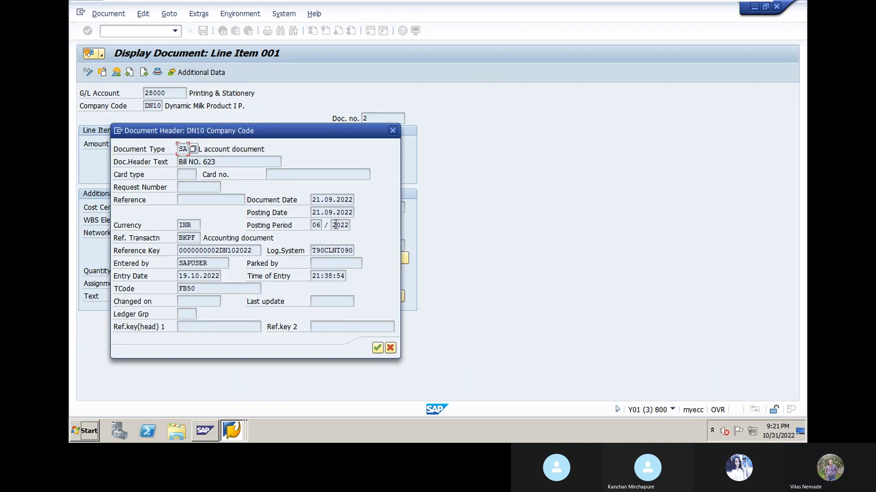
pyautogui.press('Return')
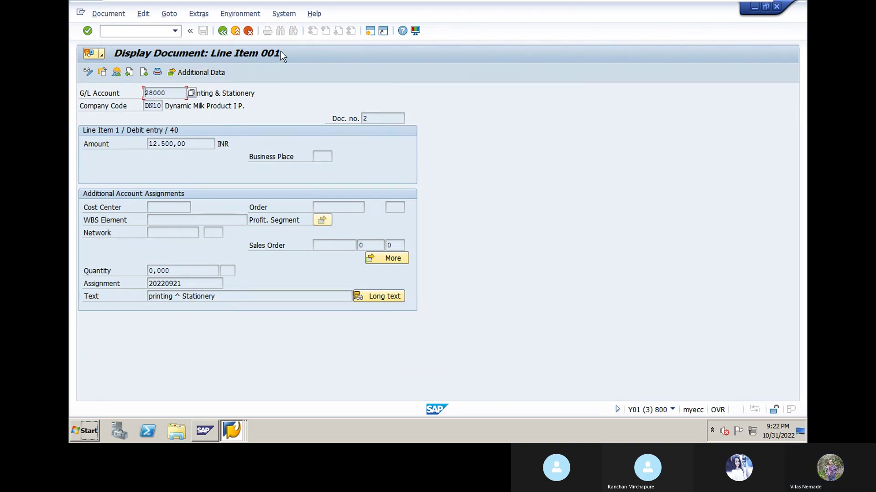
pyautogui.click(175, 32)
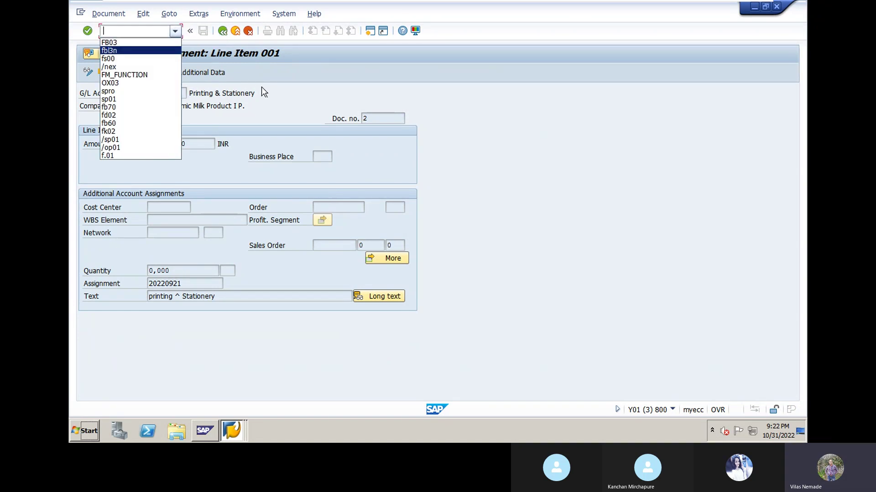
pyautogui.click(276, 98)
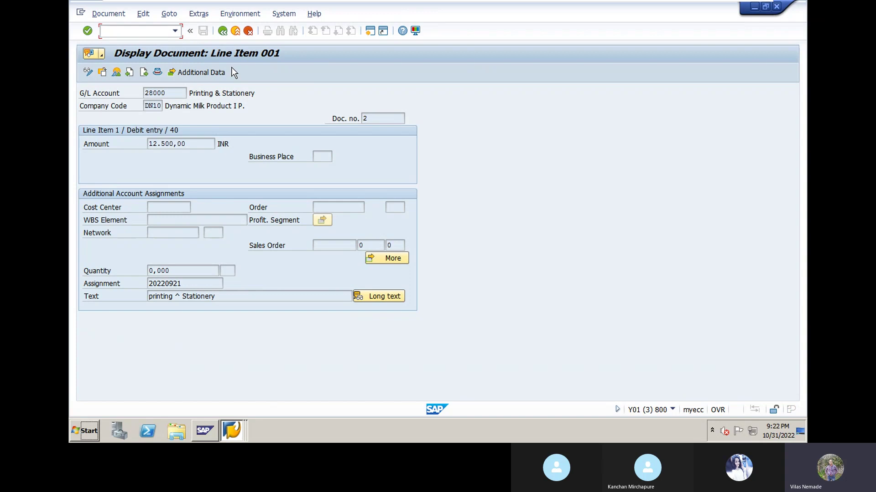
pyautogui.click(222, 32)
pyautogui.click(222, 32)
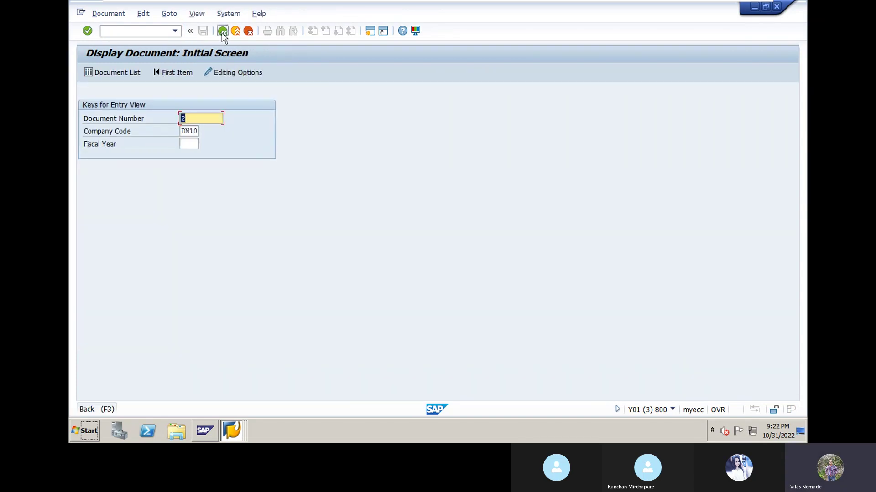
pyautogui.click(222, 32)
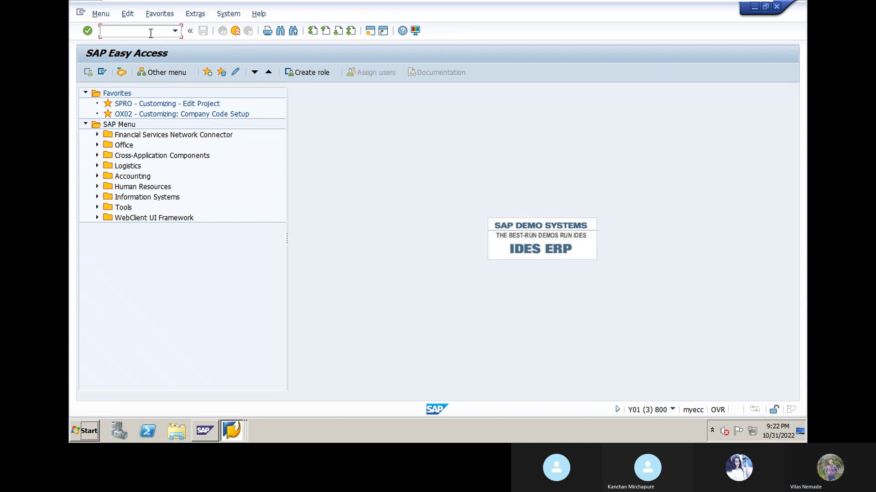
# Display the balances of account 18000, chosen from chart of accounts DN10, for fiscal year 2022 with transaction FS10N
pyautogui.write('FS10N')
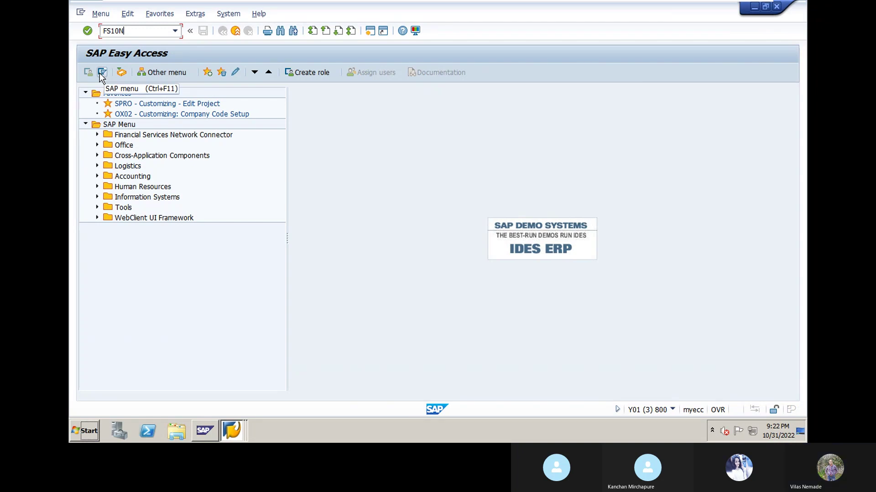
pyautogui.press('Return')
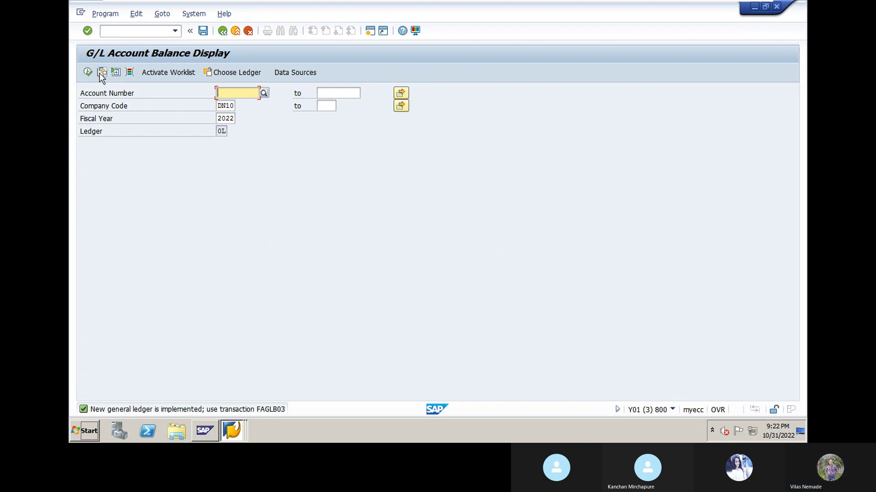
pyautogui.click(263, 94)
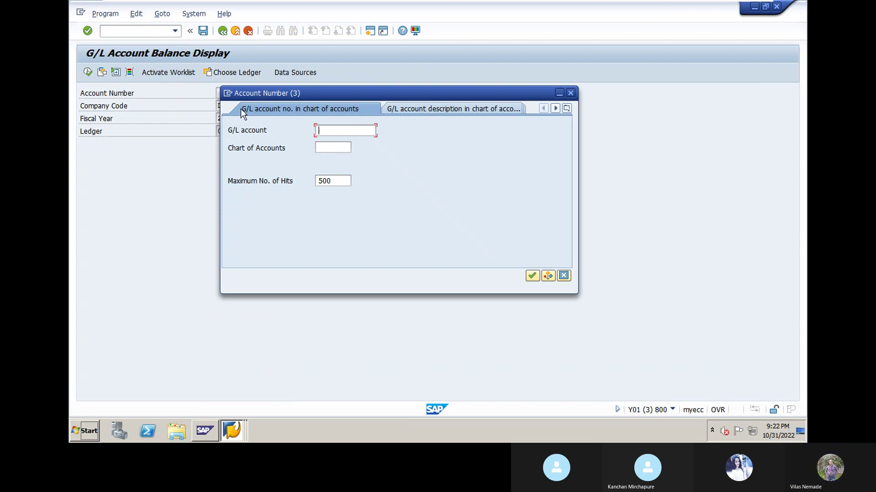
pyautogui.click(321, 147)
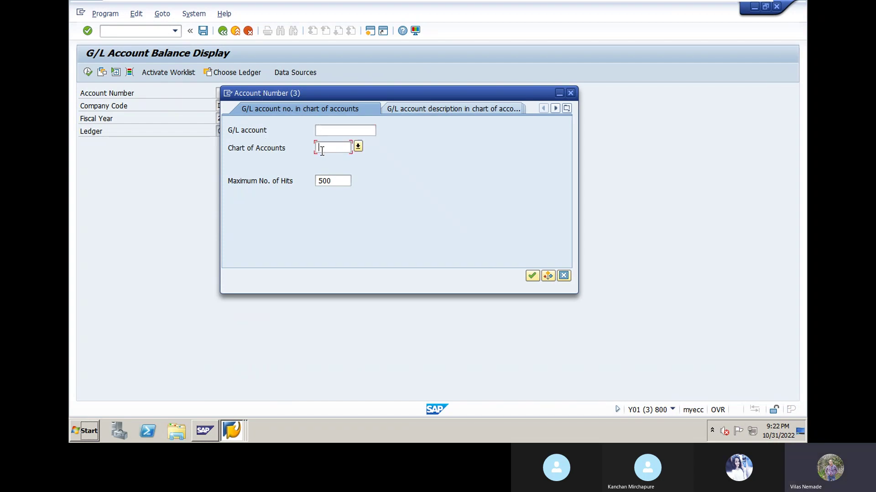
pyautogui.write('DN10')
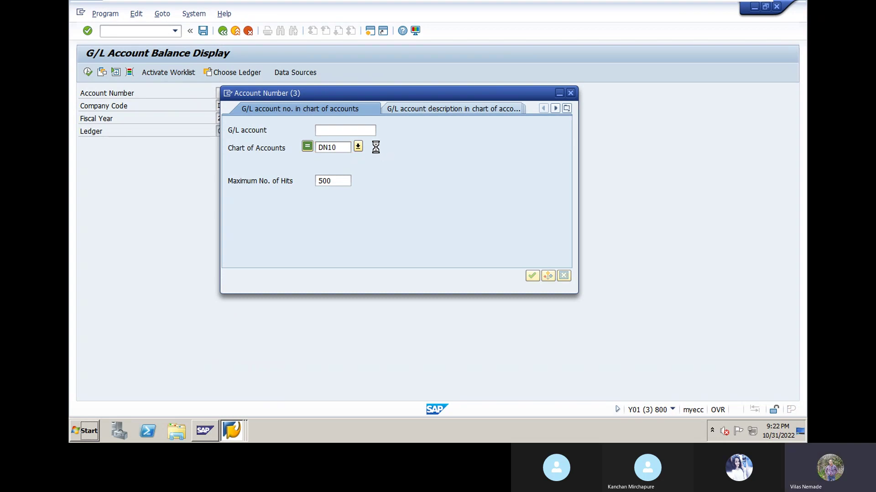
pyautogui.press('Return')
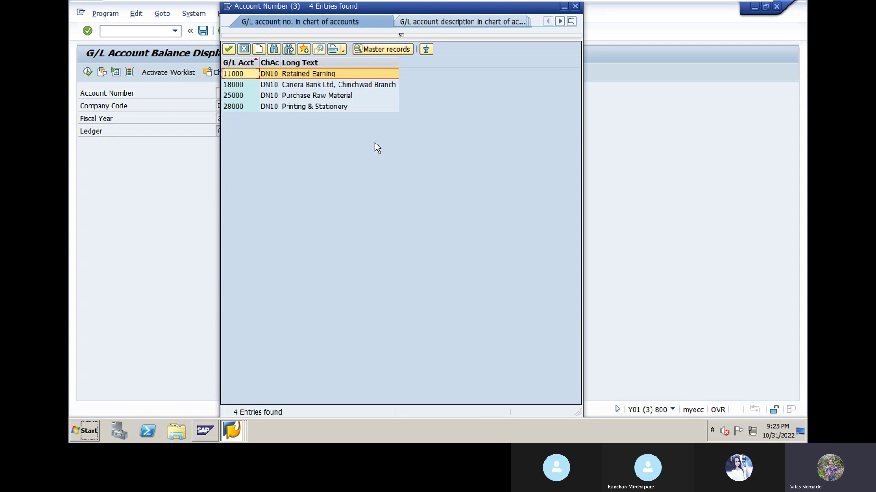
pyautogui.doubleClick(324, 85)
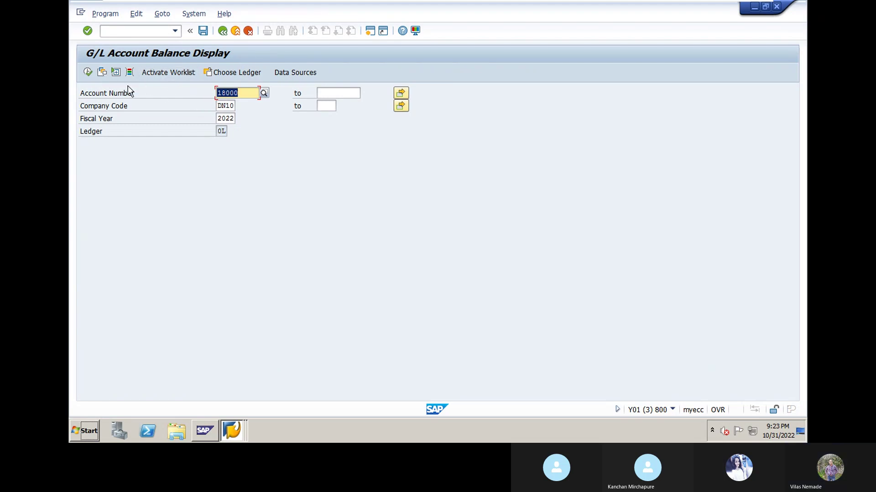
pyautogui.click(88, 73)
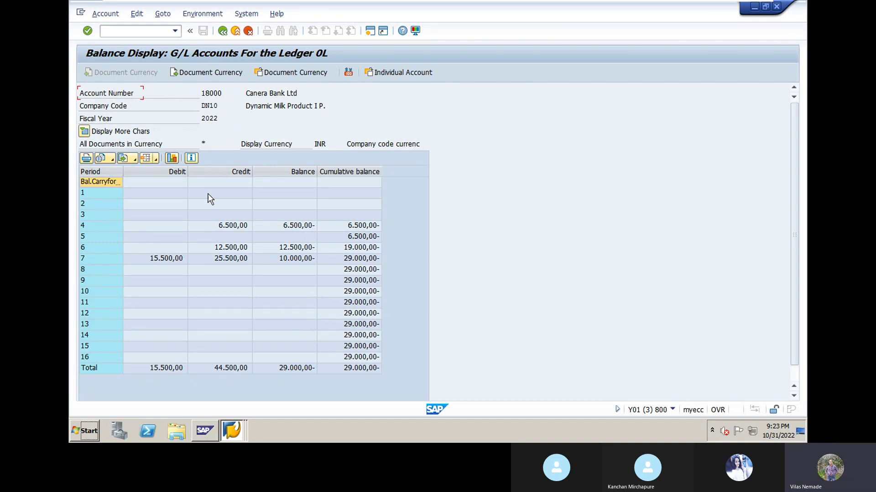
# Examine account 18000's debit and credit balances for 2022 period by period, from period 1 through period 7
pyautogui.click(229, 194)
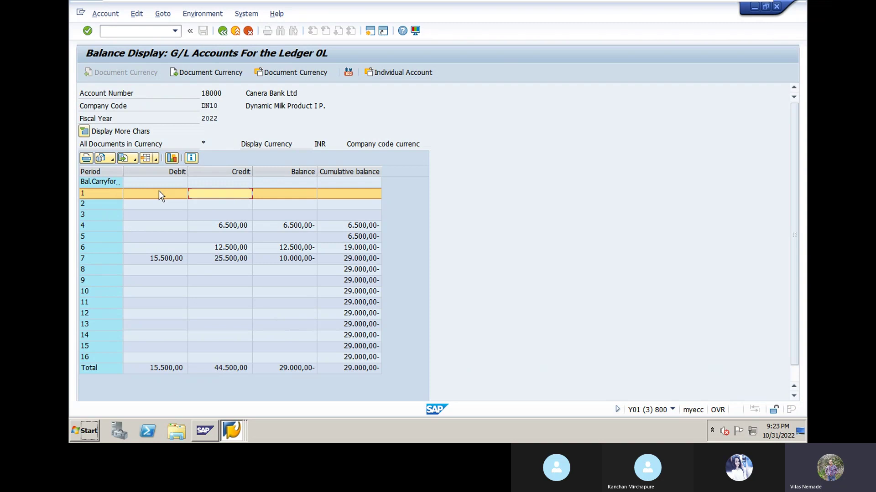
pyautogui.click(157, 205)
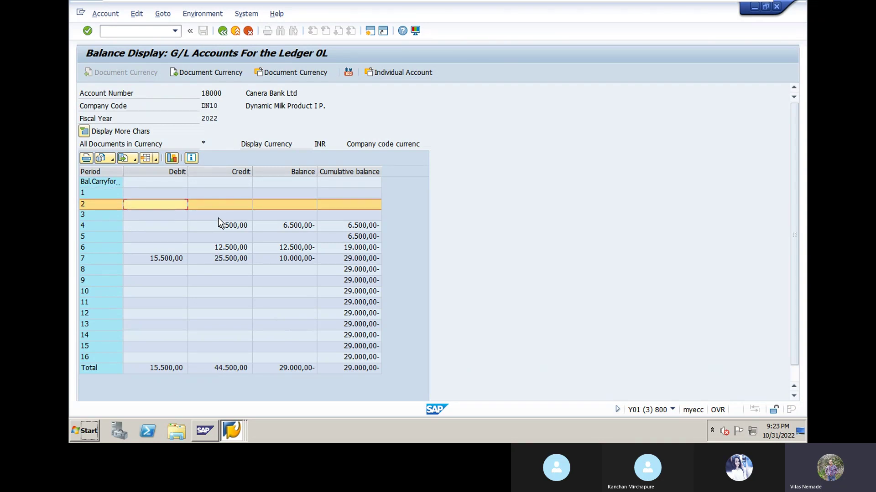
pyautogui.click(174, 219)
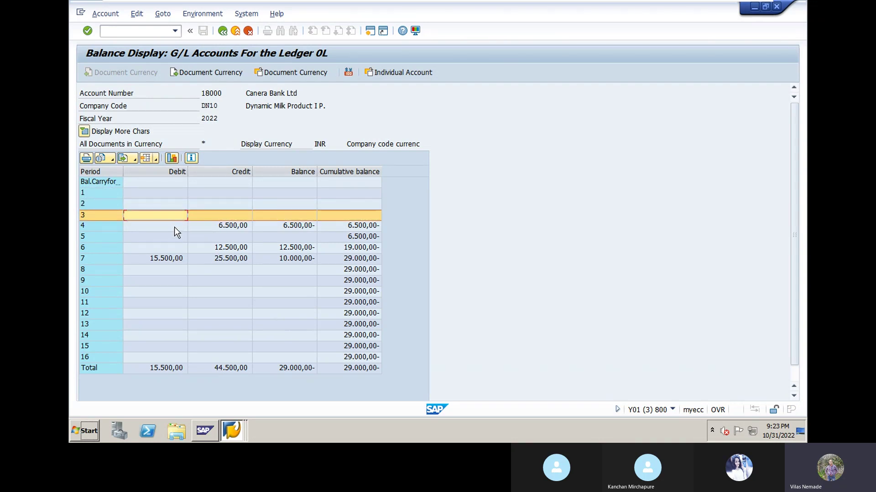
pyautogui.click(174, 227)
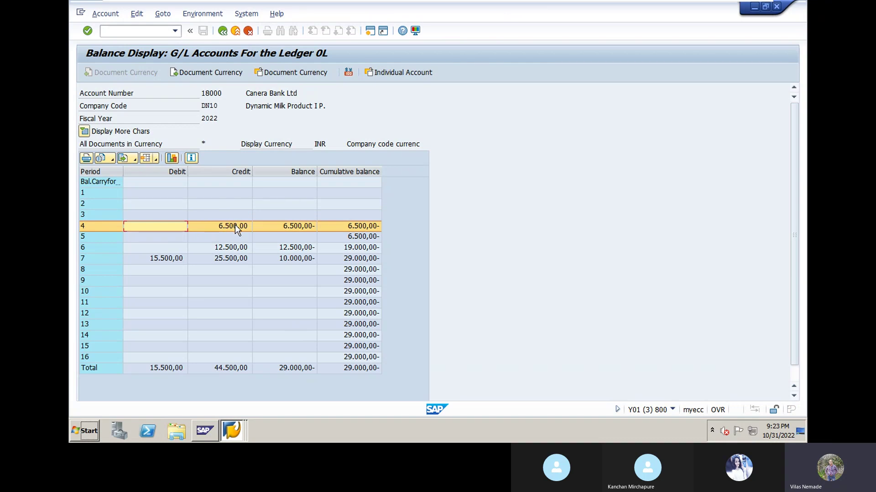
pyautogui.click(223, 249)
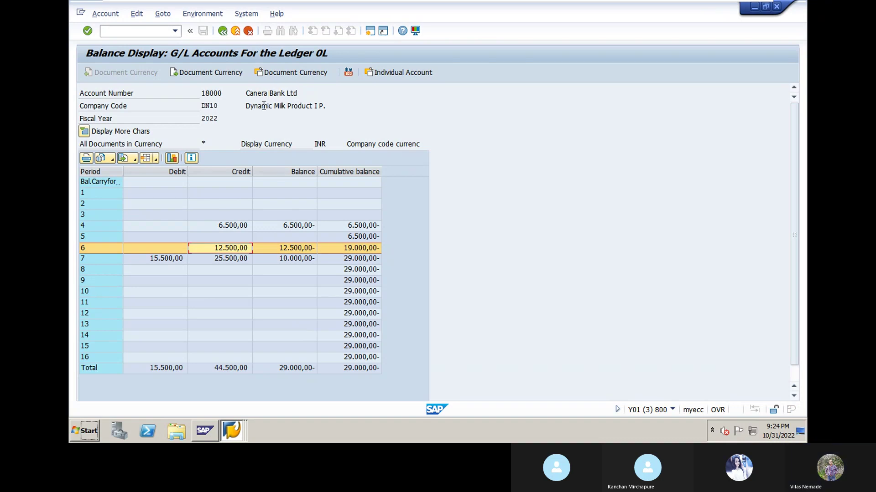
pyautogui.click(220, 262)
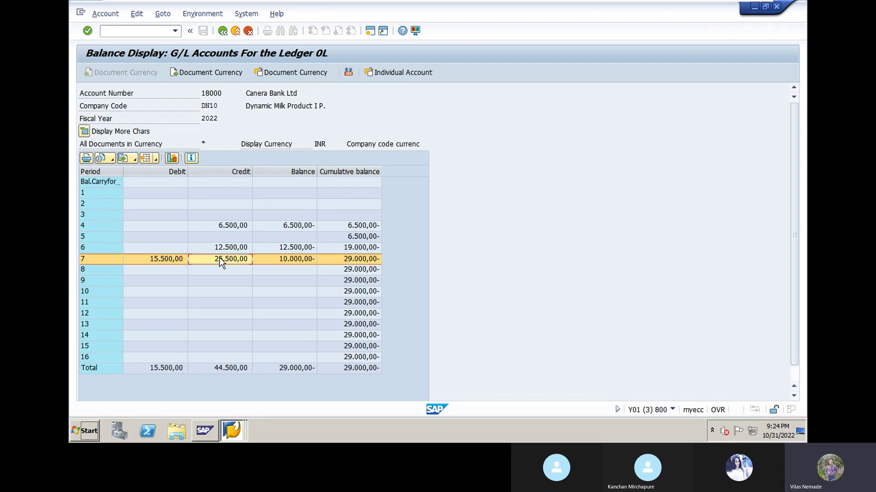
# Drill down into account 18000's period 7 credit total, examine the line items of documents 1 and 4, and return to the balance display
pyautogui.doubleClick(220, 259)
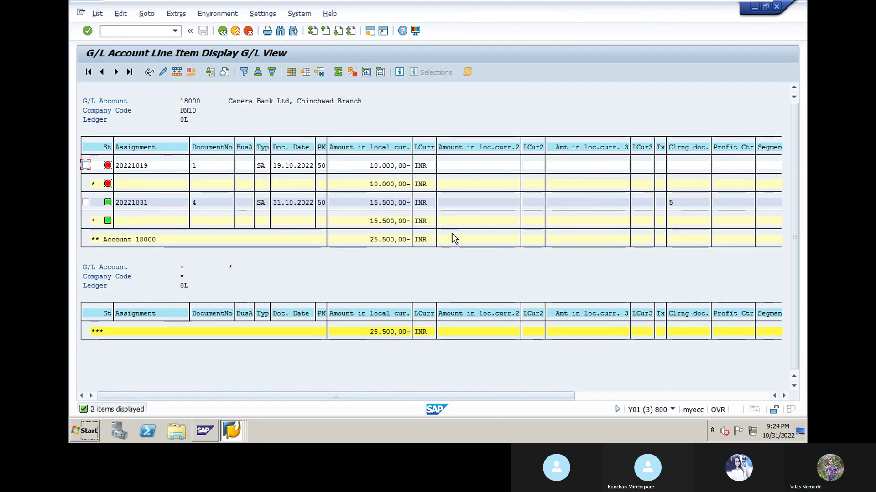
pyautogui.click(222, 31)
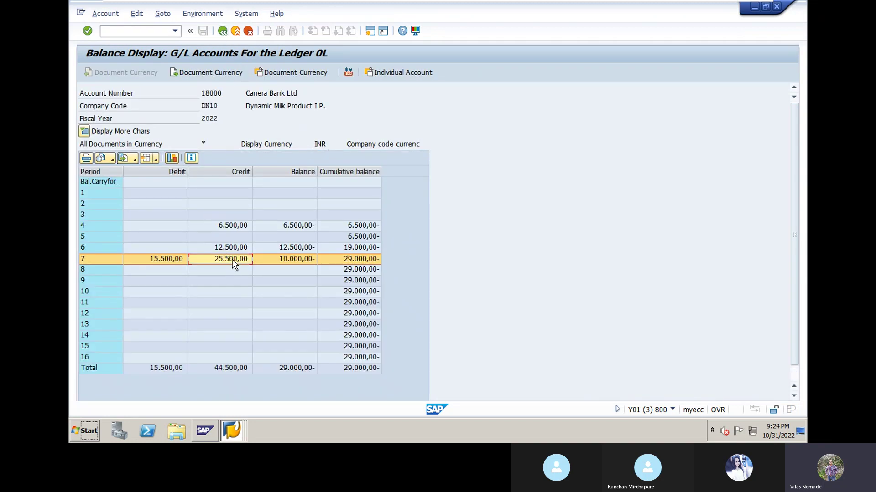
pyautogui.doubleClick(231, 259)
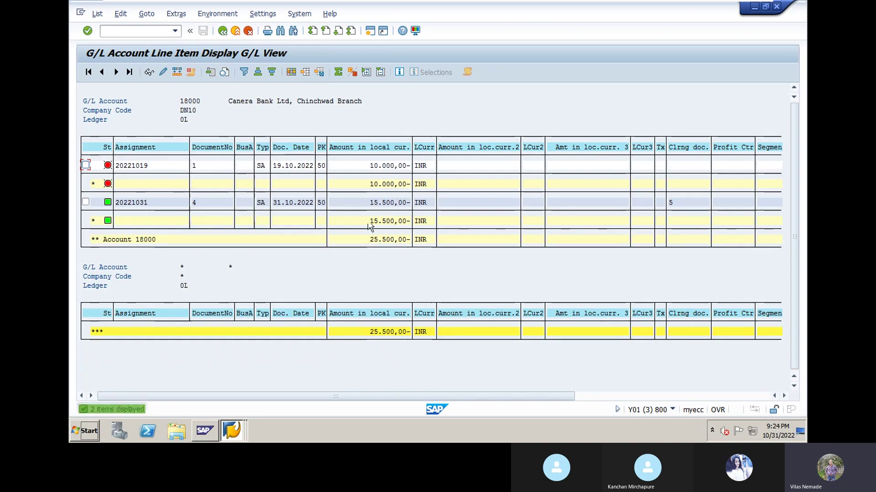
pyautogui.click(384, 165)
pyautogui.click(373, 203)
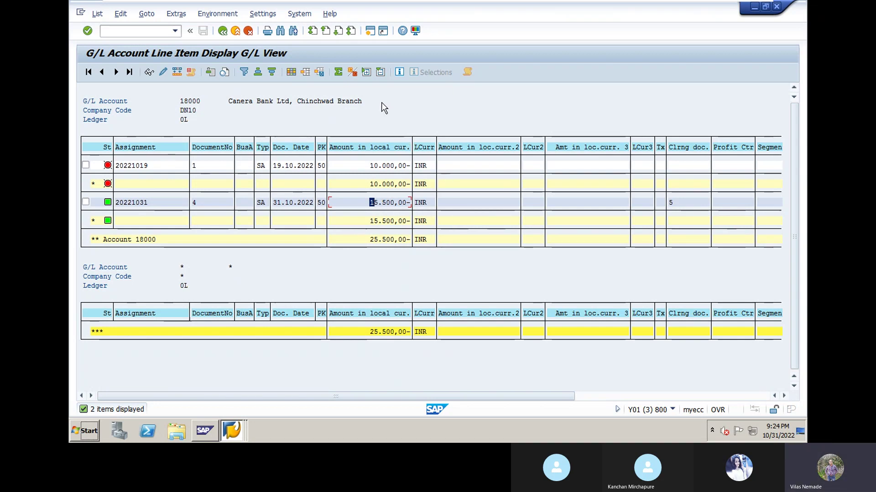
pyautogui.click(223, 31)
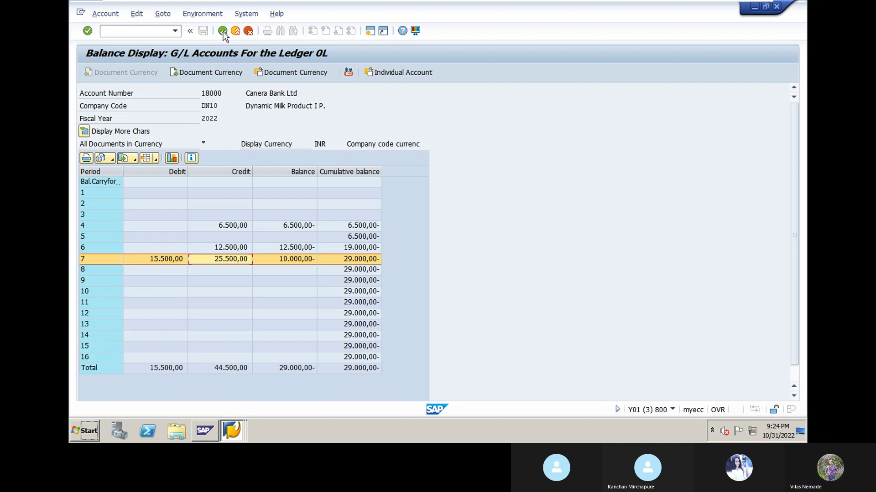
# Display the 2022 balances of account 25000, chosen from chart of accounts DN10, for company code DN10, and return to SAP Easy Access
pyautogui.click(223, 31)
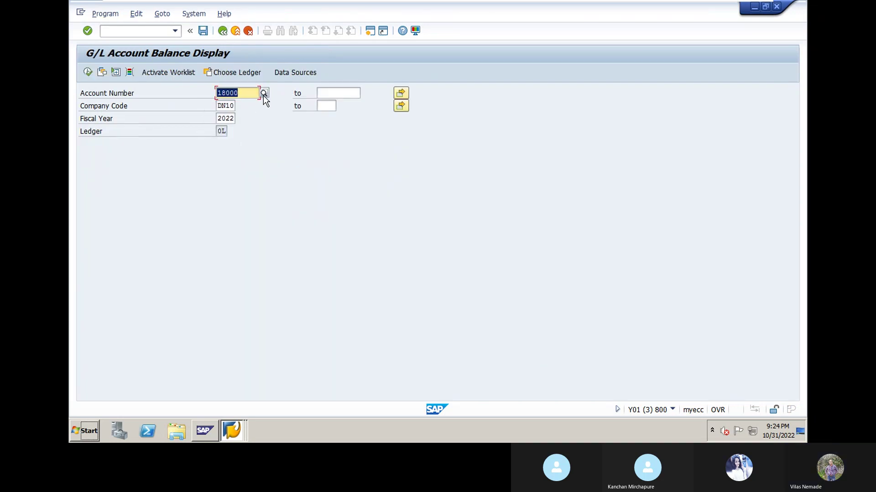
pyautogui.press('Delete')
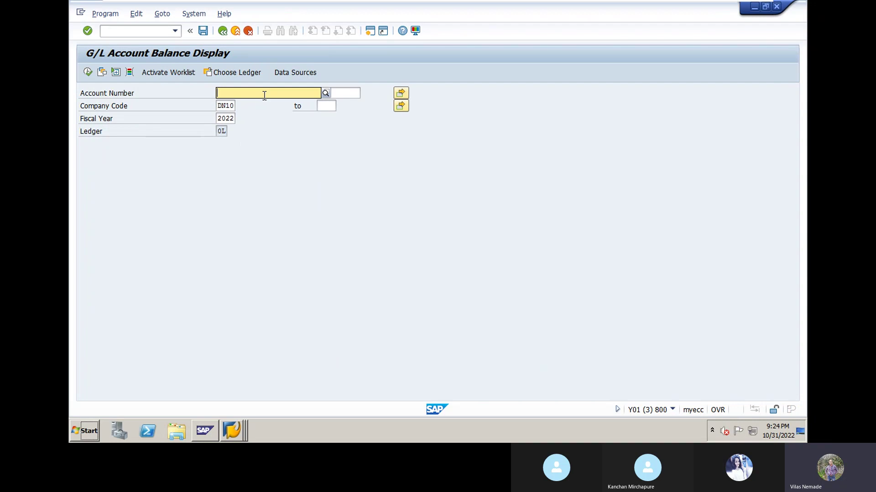
pyautogui.click(325, 95)
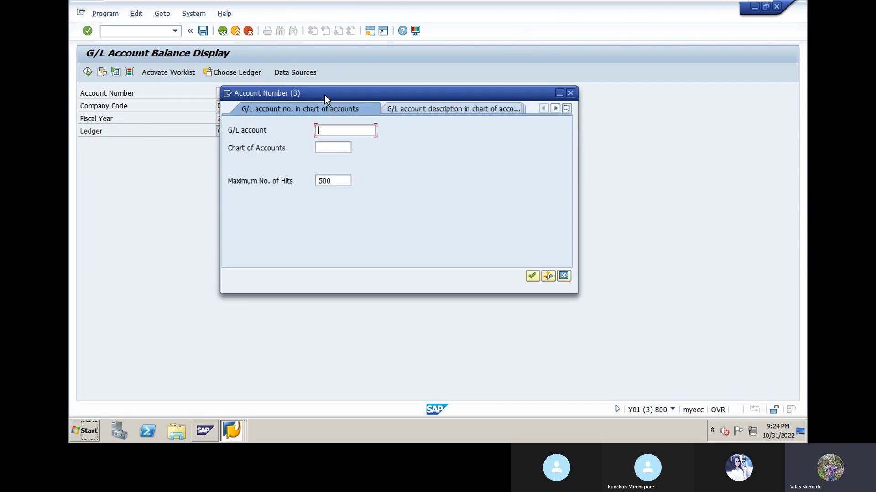
pyautogui.click(346, 148)
pyautogui.write('DN10')
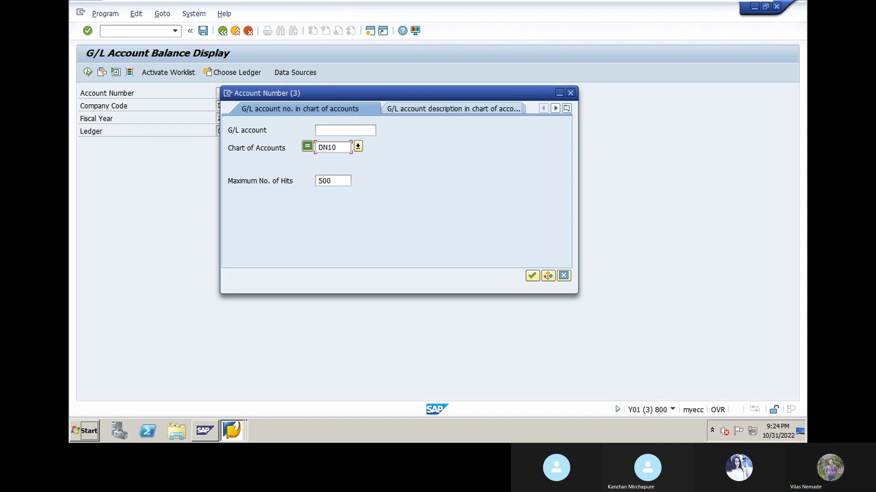
pyautogui.press('Return')
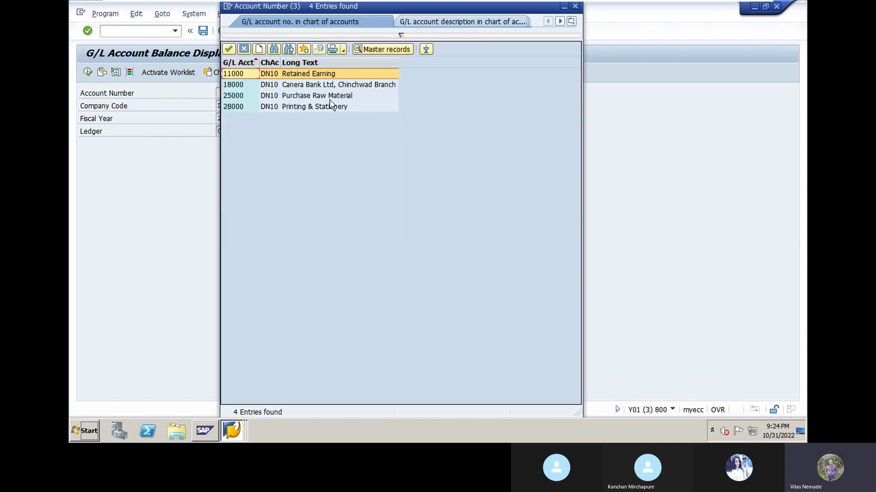
pyautogui.doubleClick(331, 96)
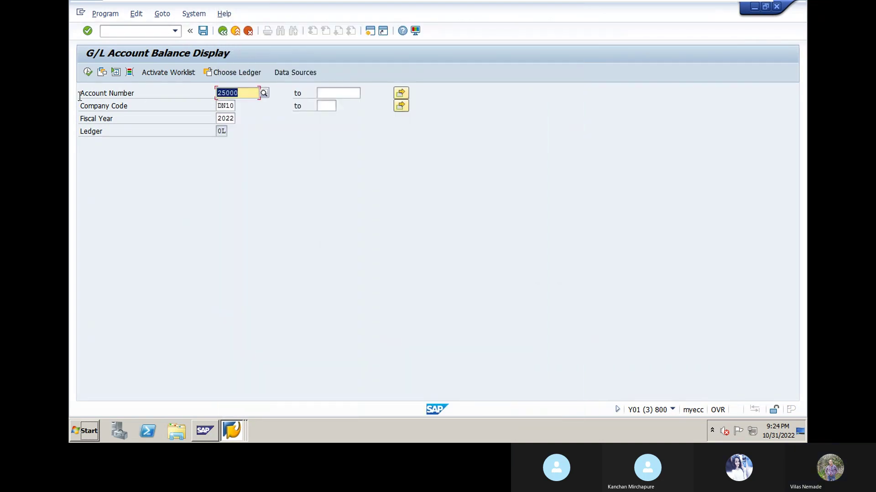
pyautogui.click(86, 73)
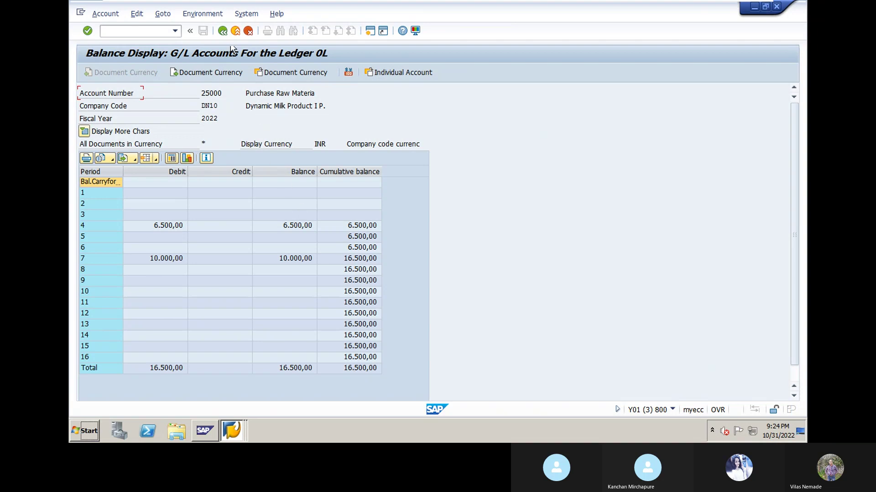
pyautogui.click(221, 31)
pyautogui.click(221, 32)
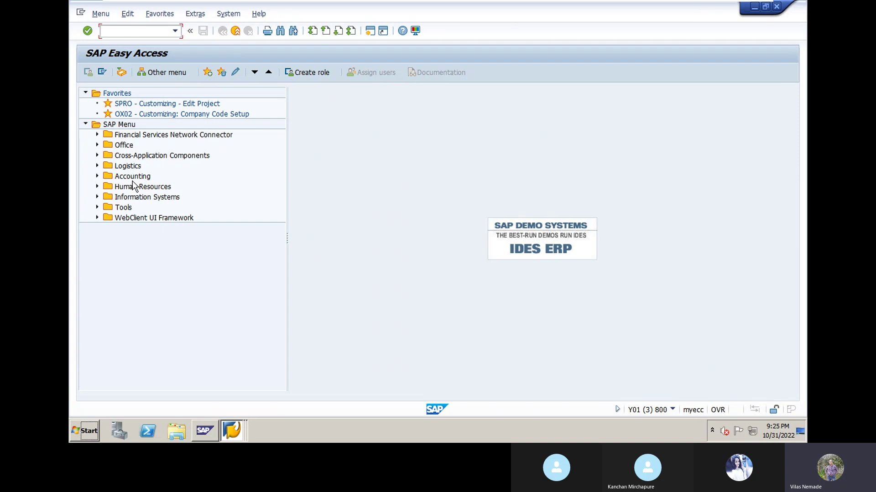
# Open the G/L account balances report S_ALR_87012277 from the general account balance reports of the General Ledger information system
pyautogui.click(96, 176)
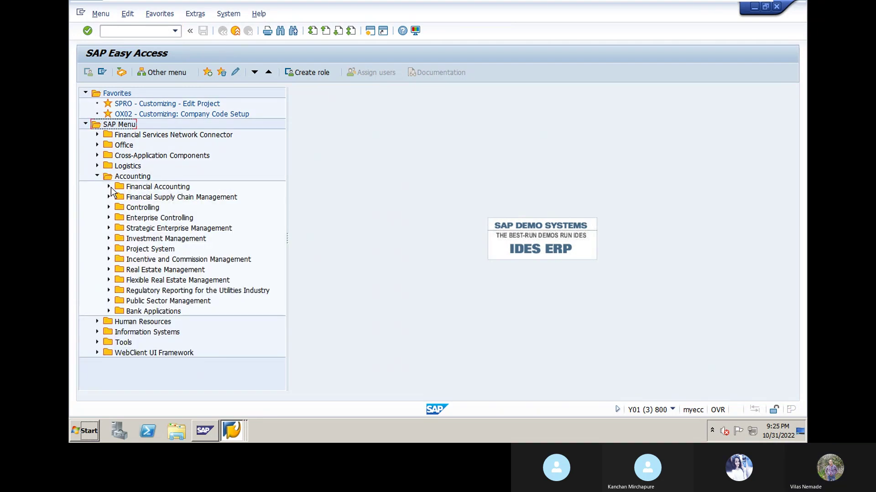
pyautogui.click(109, 186)
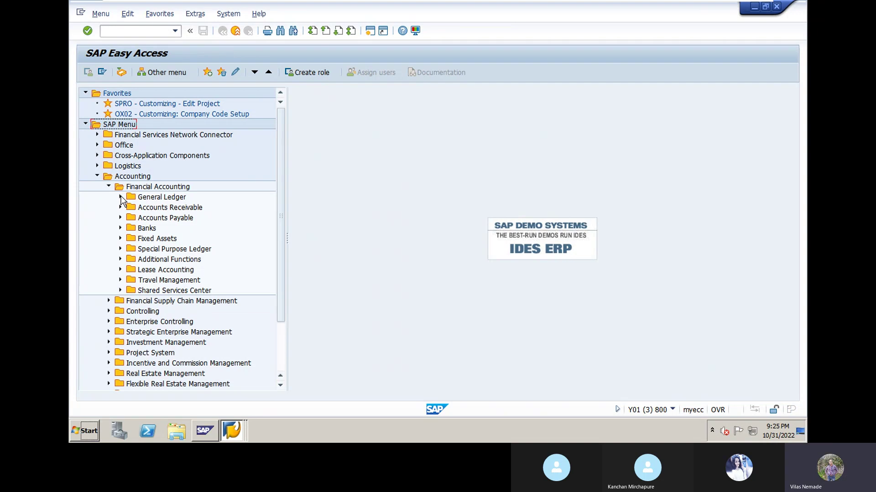
pyautogui.click(121, 196)
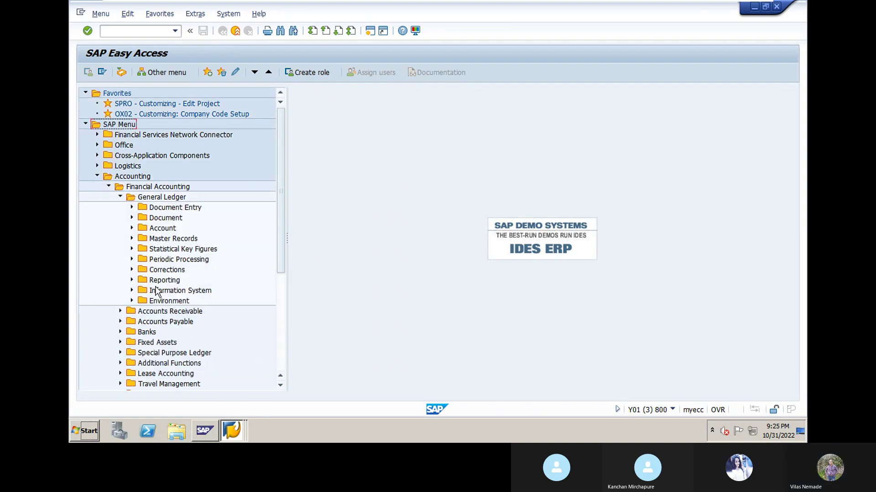
pyautogui.click(132, 280)
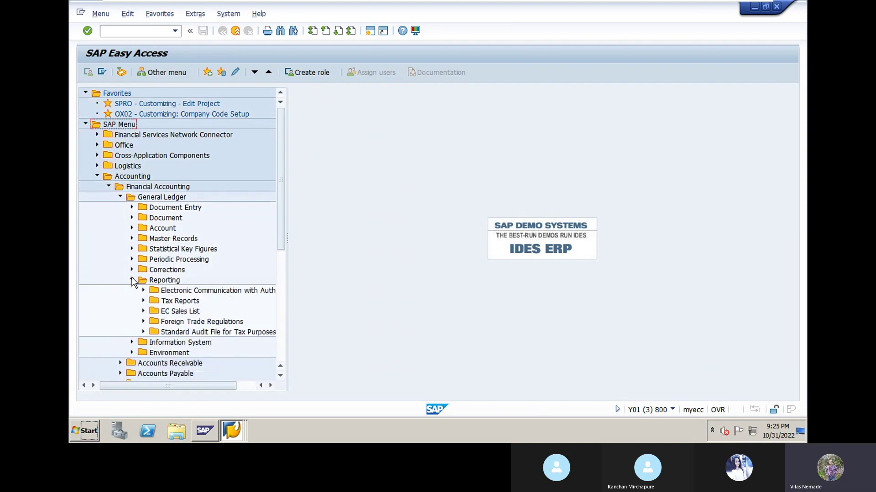
pyautogui.click(131, 280)
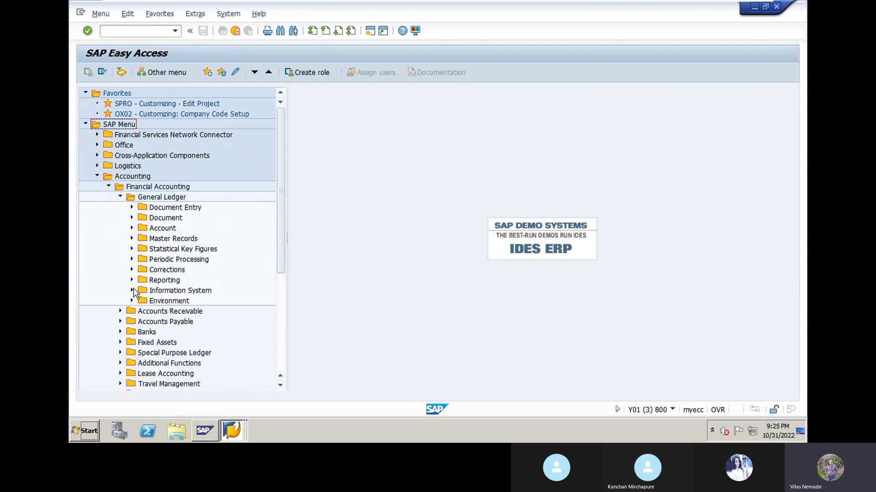
pyautogui.click(132, 290)
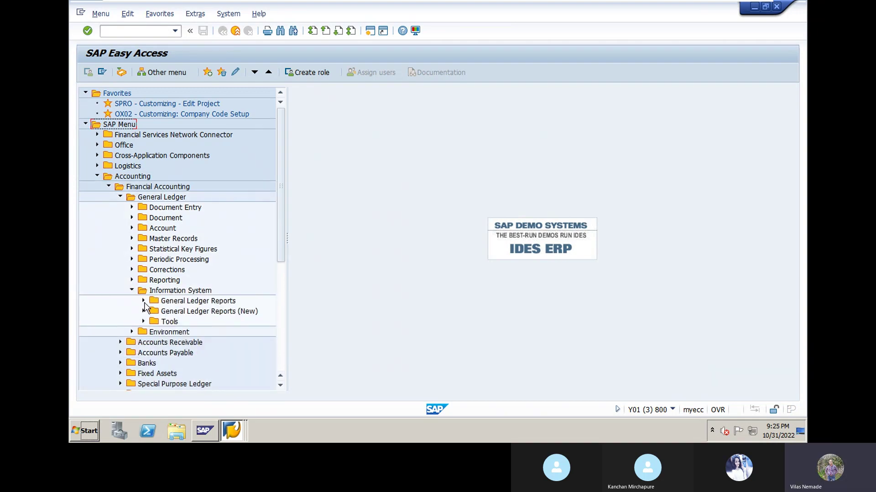
pyautogui.click(143, 302)
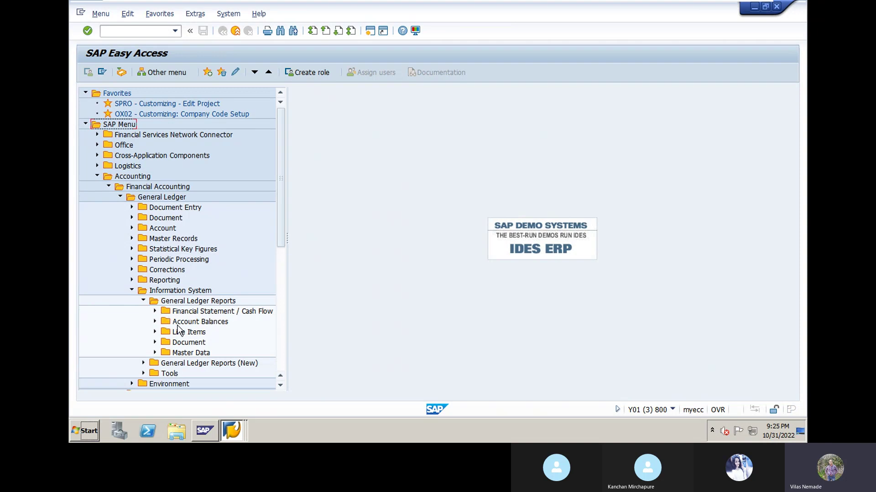
pyautogui.click(155, 322)
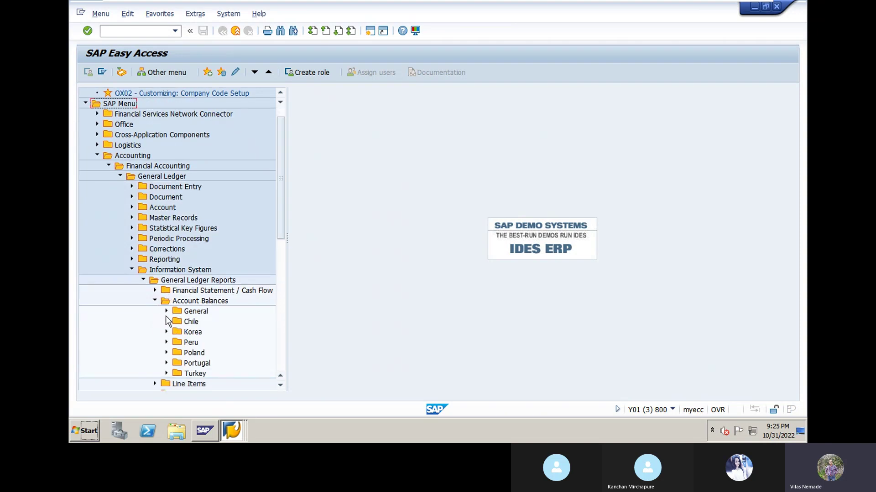
pyautogui.click(167, 312)
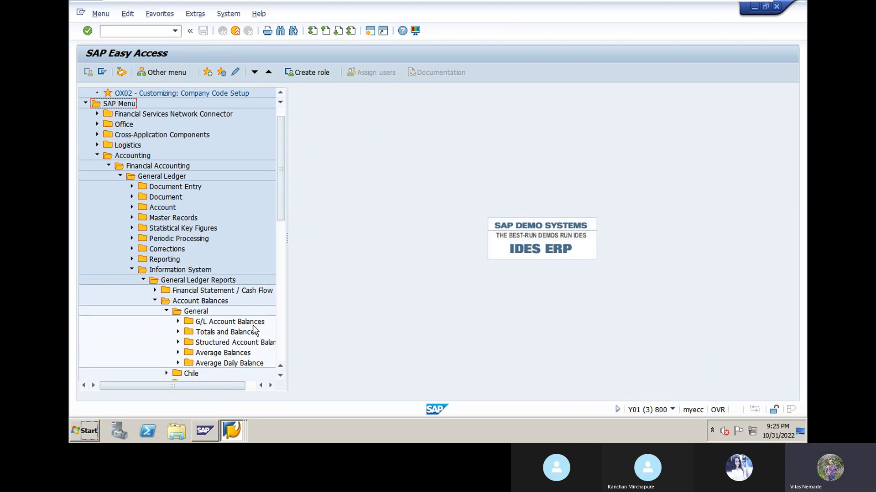
pyautogui.click(177, 321)
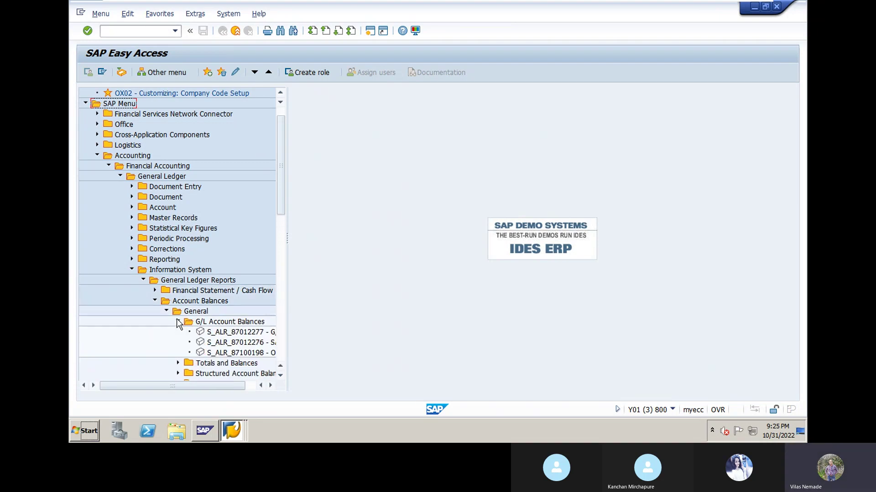
pyautogui.doubleClick(246, 335)
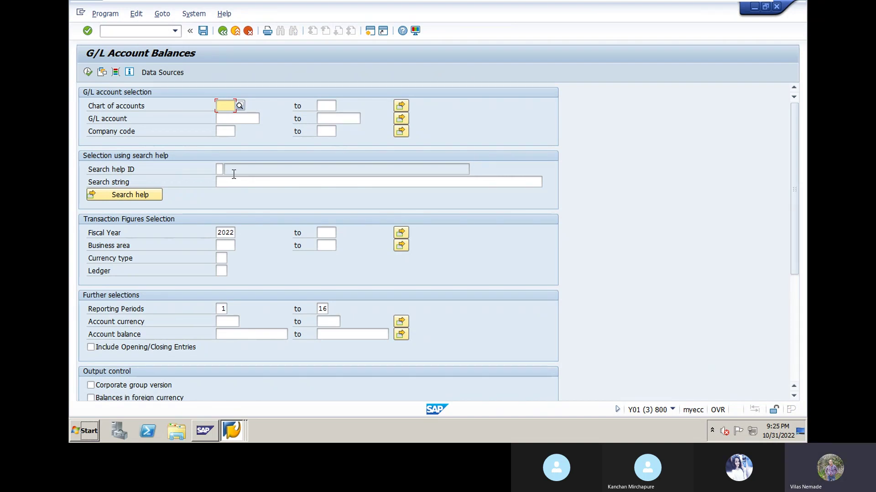
# Set both the chart of accounts and the company code of the G/L account balances selection to DN10
pyautogui.write('dn10')
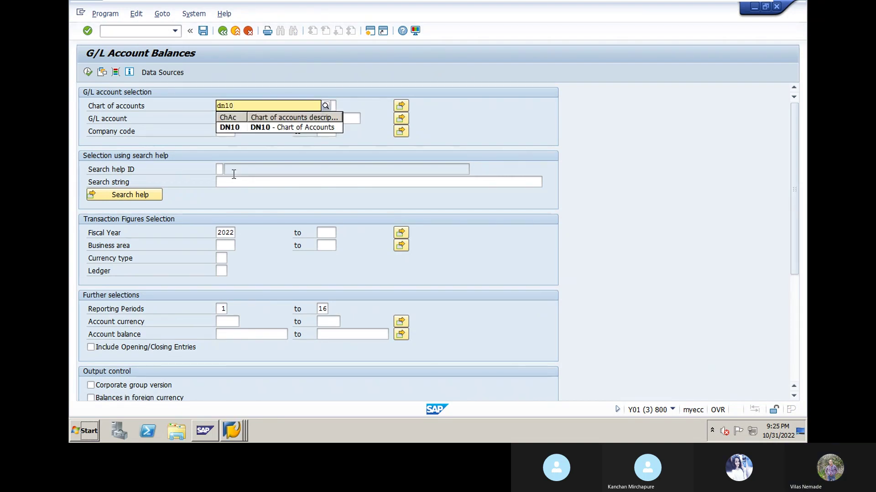
pyautogui.click(237, 128)
pyautogui.click(225, 132)
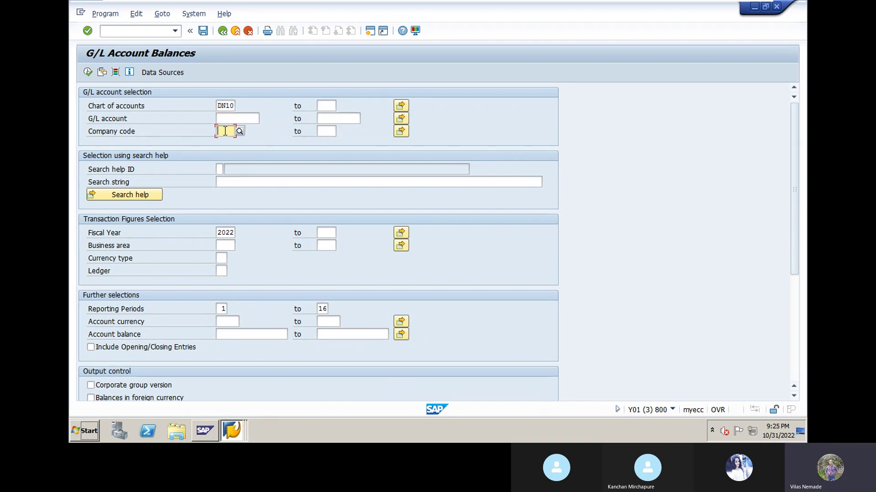
pyautogui.write('d')
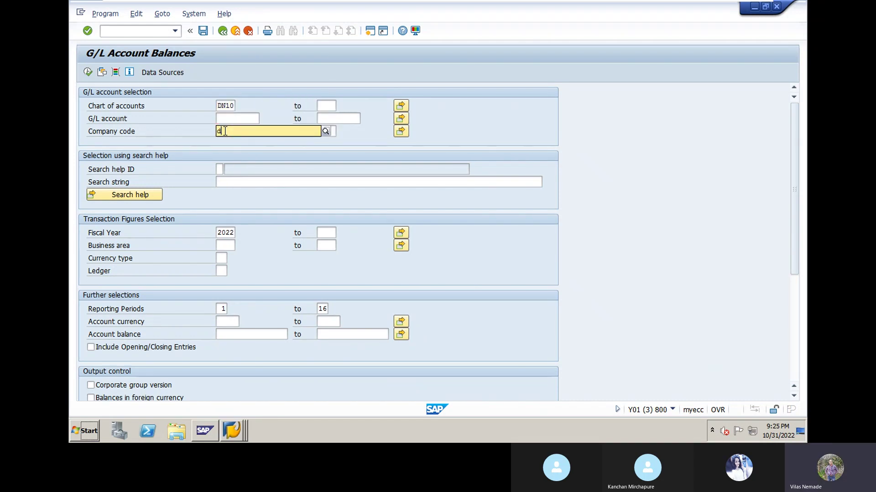
pyautogui.write('n10')
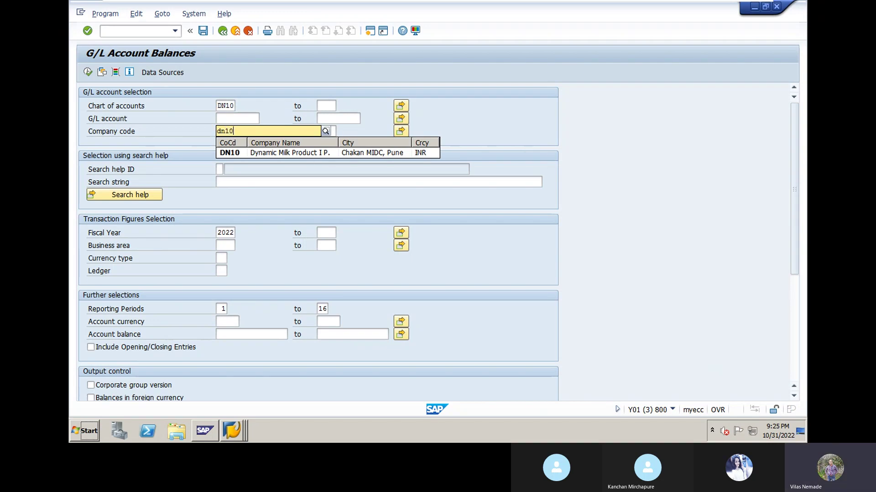
pyautogui.click(264, 153)
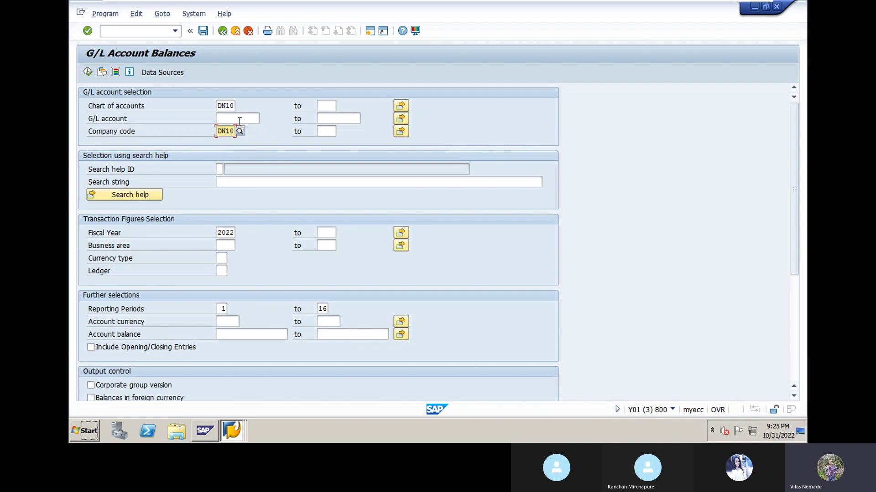
# Run the G/L account balances report for DN10, examine account 18000's accumulated balance, and return to the selection screen
pyautogui.click(88, 73)
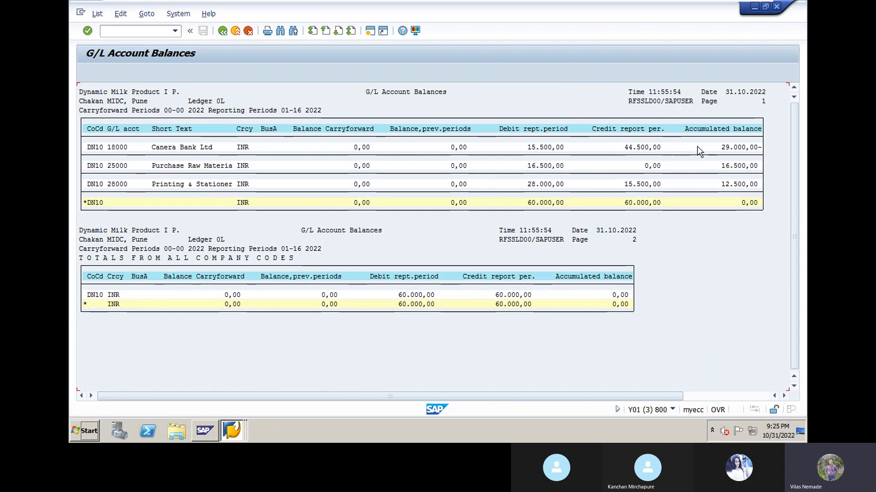
pyautogui.click(731, 147)
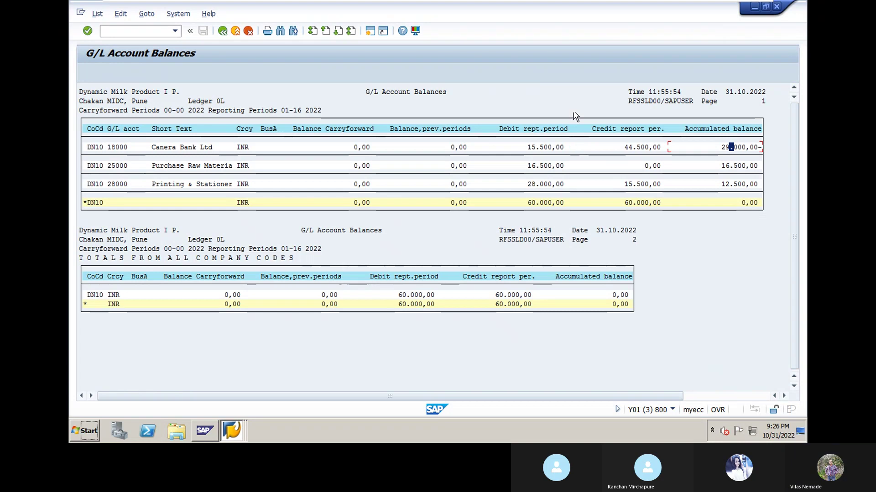
pyautogui.click(222, 31)
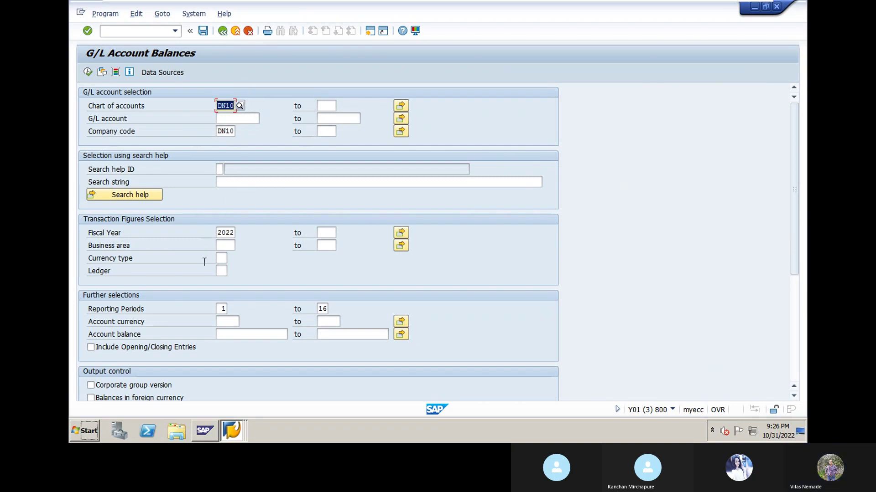
# Limit the G/L account selection to the range 10000 to 25000
pyautogui.click(226, 116)
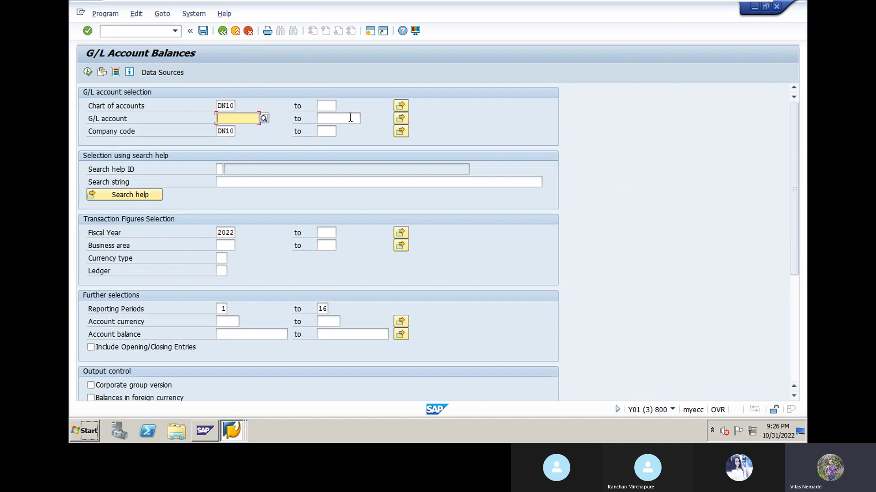
pyautogui.click(350, 118)
pyautogui.click(240, 118)
pyautogui.write('100')
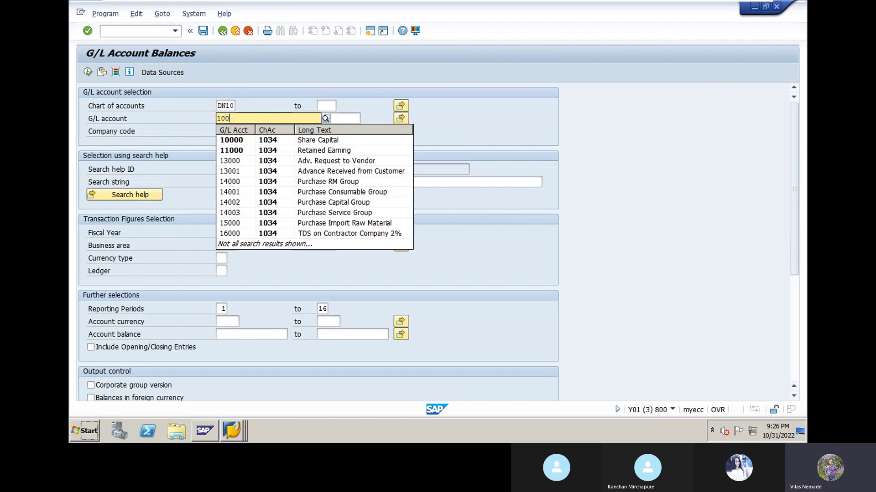
pyautogui.write('00')
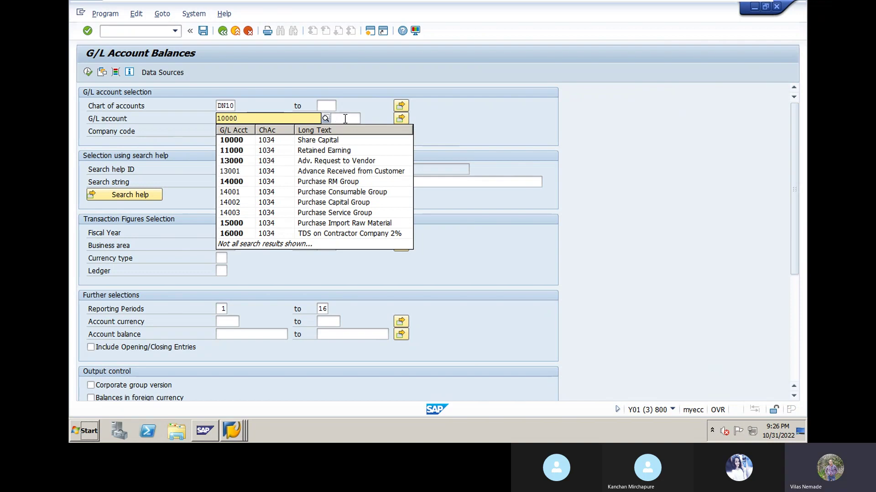
pyautogui.click(345, 118)
pyautogui.write('25000')
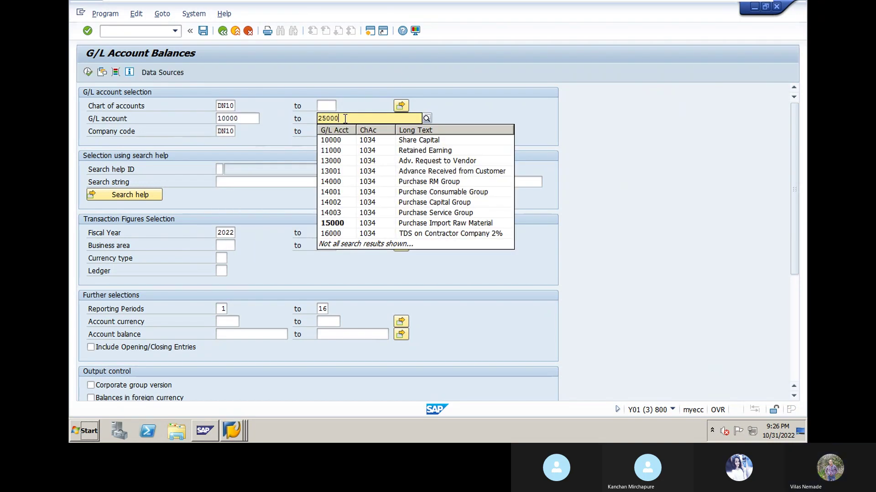
# Change the upper limit of the G/L account range to 28000, run the report, and return to the selection screen
pyautogui.press('BackSpace')
pyautogui.press('BackSpace')
pyautogui.press('BackSpace')
pyautogui.press('BackSpace')
pyautogui.press('BackSpace')
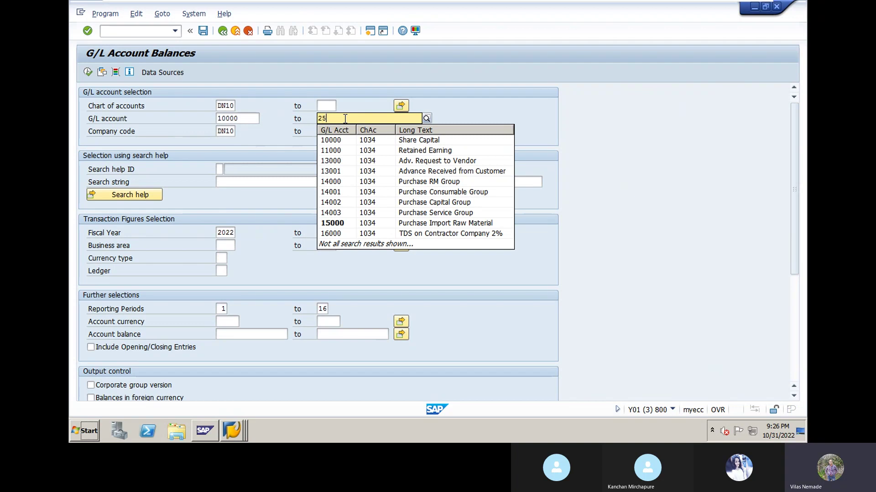
pyautogui.write('280')
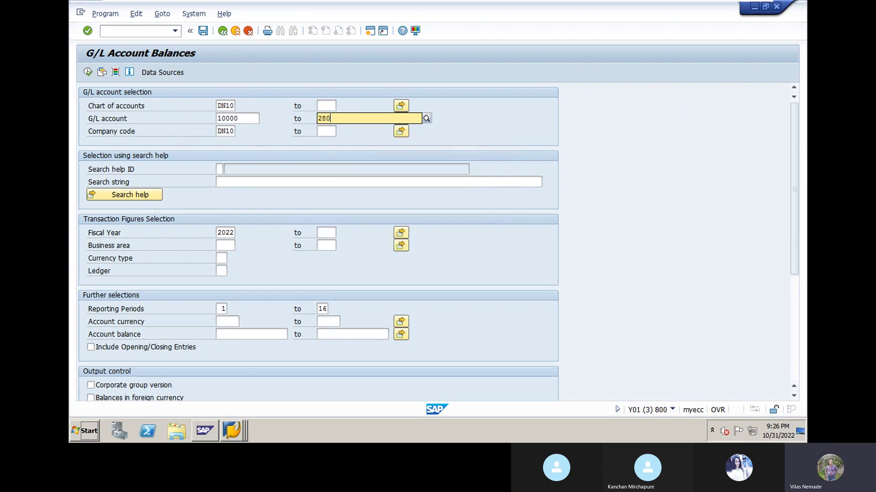
pyautogui.write('00')
pyautogui.press('Return')
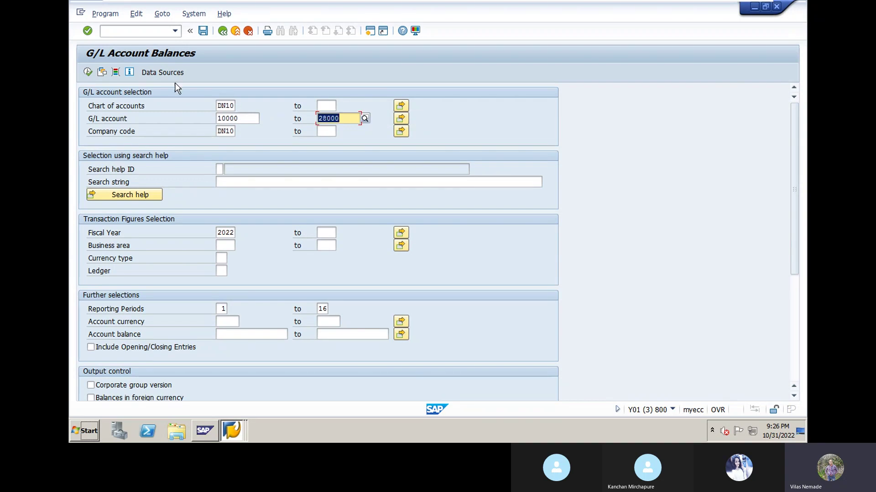
pyautogui.click(88, 73)
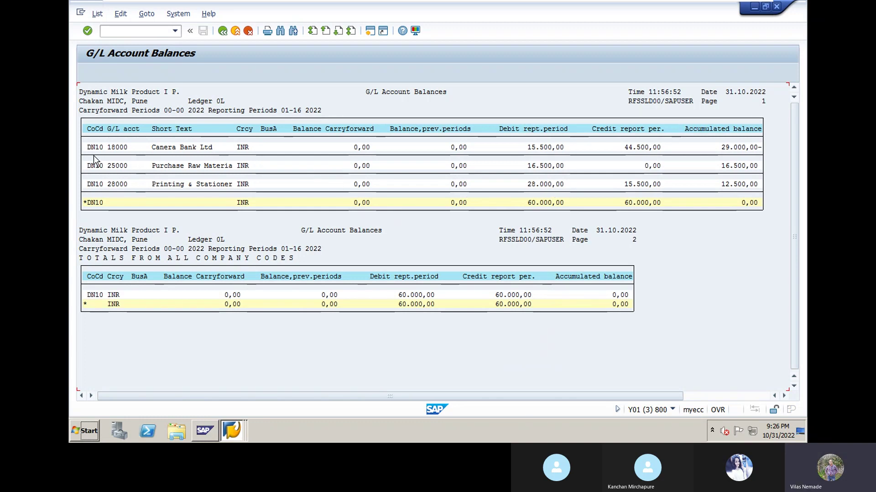
pyautogui.click(222, 32)
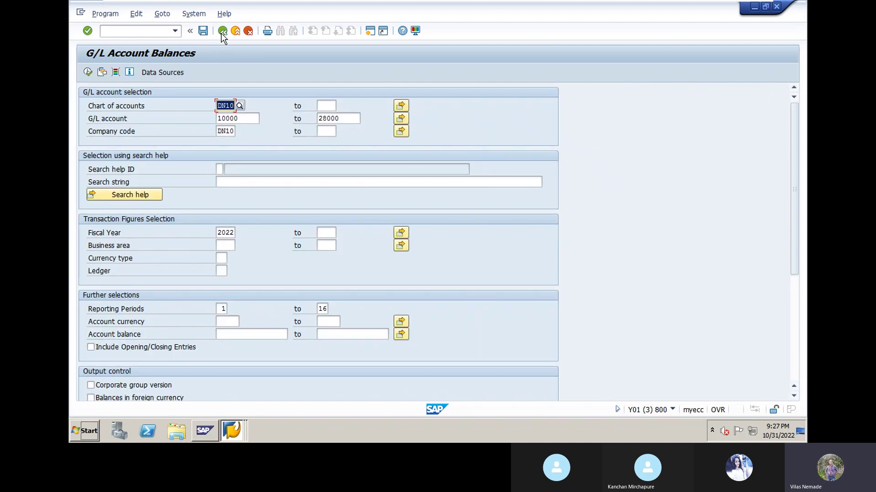
# Clear both the lower and upper limits of the G/L account range
pyautogui.click(245, 120)
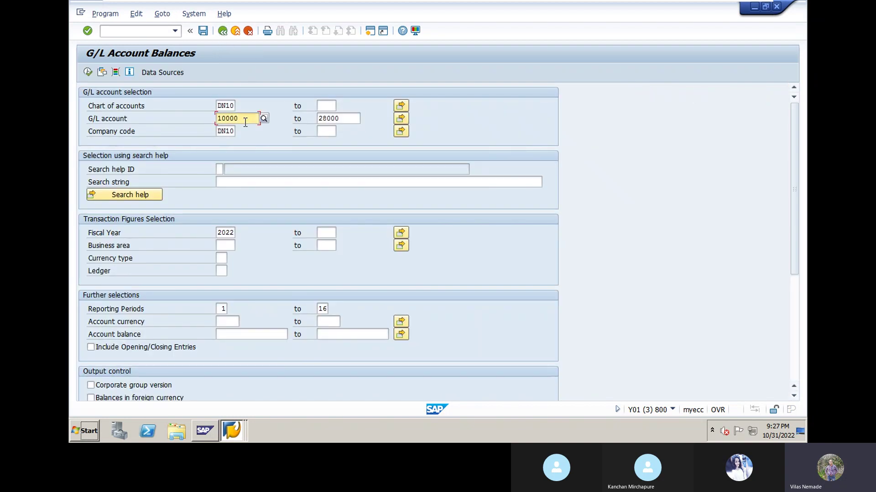
pyautogui.press('BackSpace')
pyautogui.press('BackSpace')
pyautogui.press('BackSpace')
pyautogui.press('BackSpace')
pyautogui.press('BackSpace')
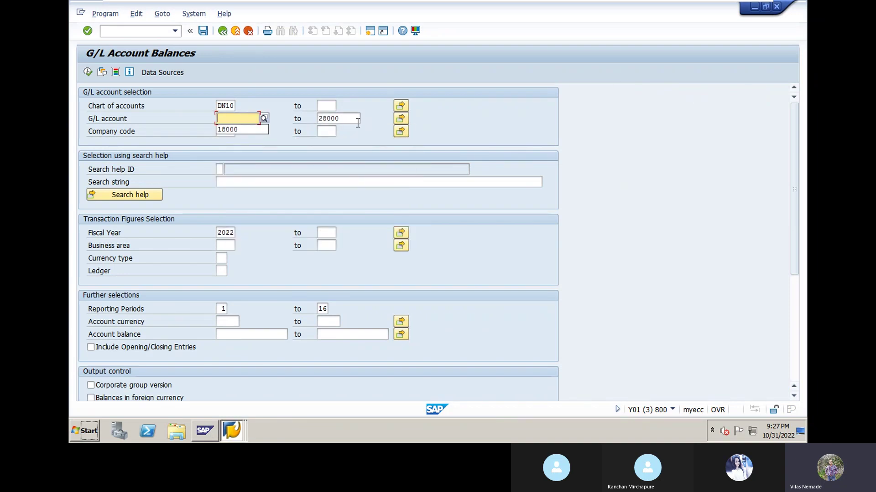
pyautogui.click(337, 120)
pyautogui.press('BackSpace')
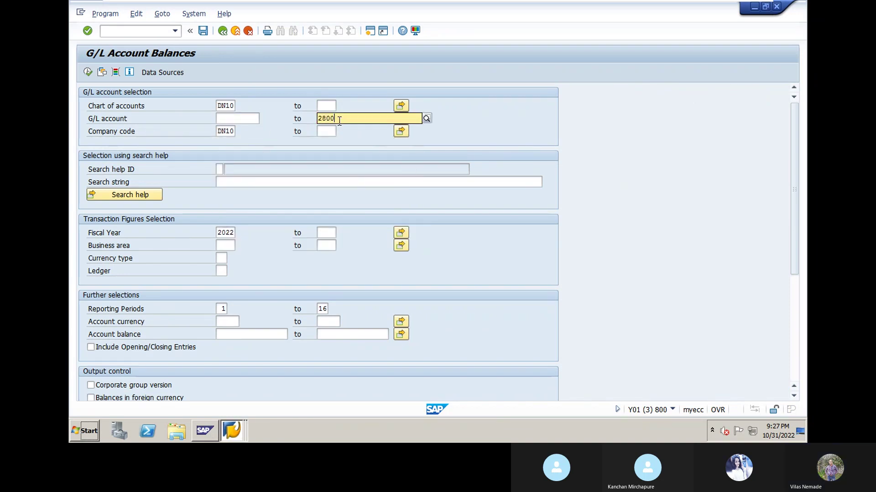
pyautogui.press('BackSpace')
pyautogui.press('BackSpace')
pyautogui.press('BackSpace')
pyautogui.press('BackSpace')
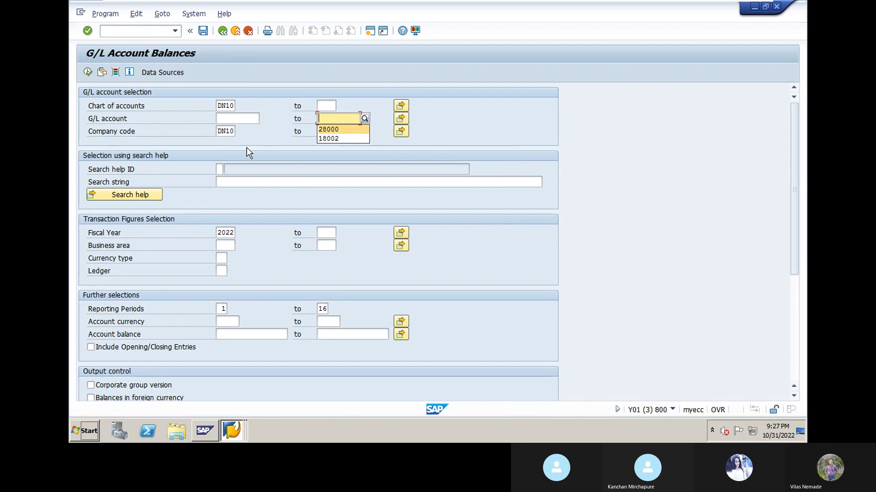
# Review the currency type, ledger, account currency and output control options of the report, and return to SAP Easy Access
pyautogui.click(221, 258)
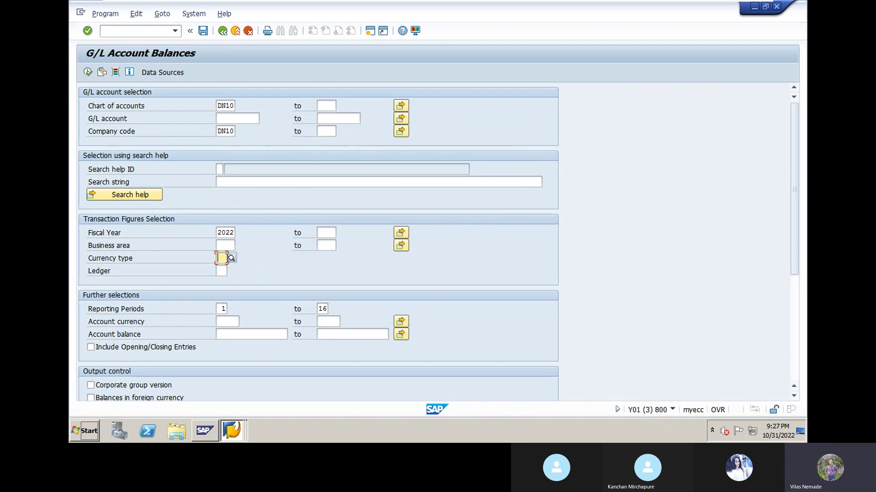
pyautogui.click(223, 271)
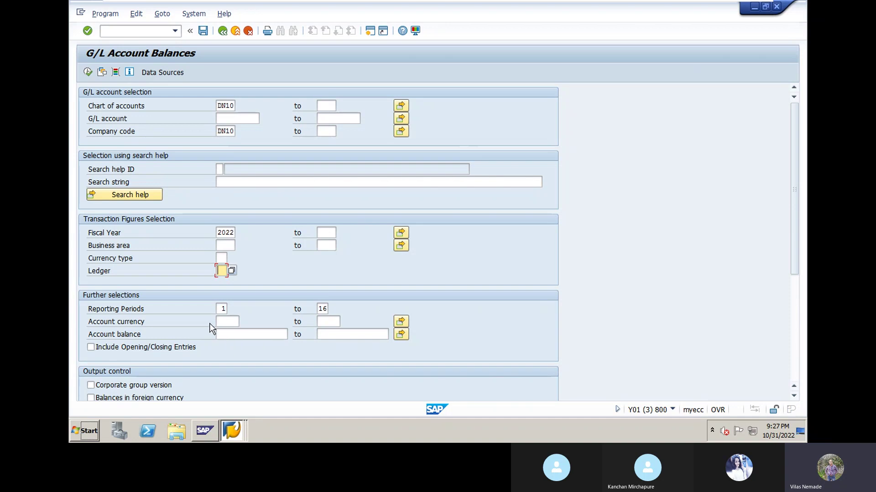
pyautogui.click(220, 322)
pyautogui.scroll(-5, 222, 321)
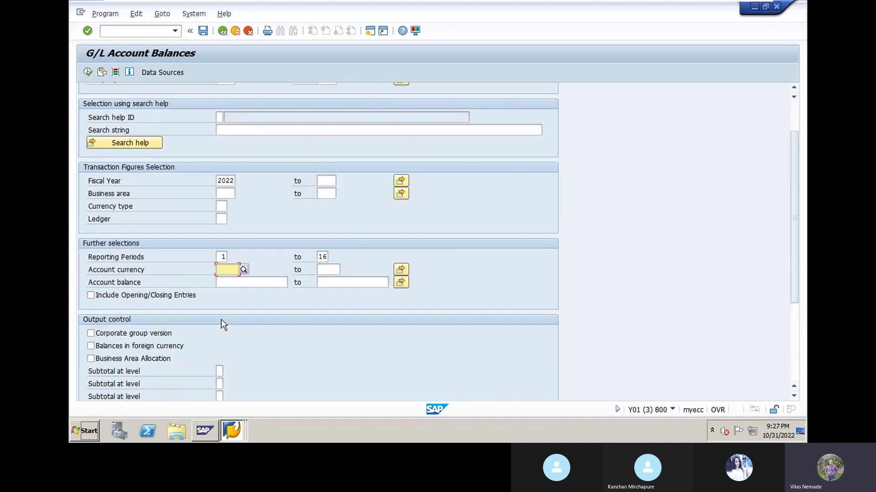
pyautogui.scroll(-1, 221, 320)
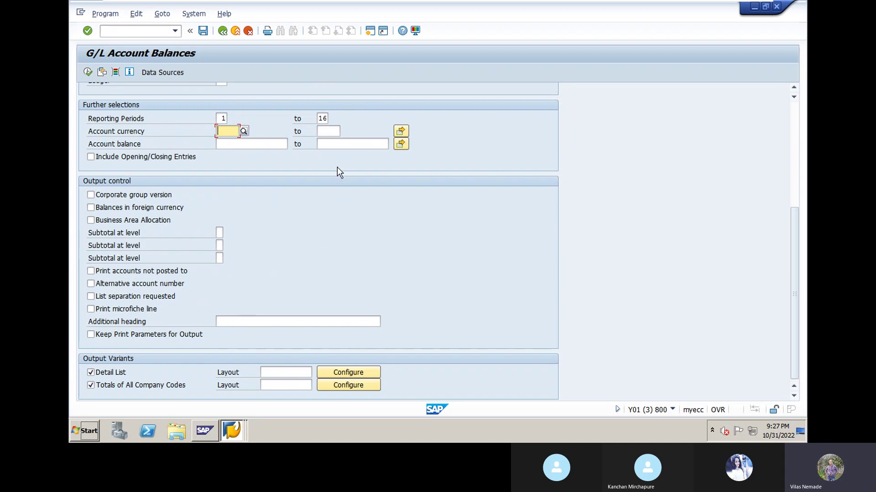
pyautogui.click(223, 31)
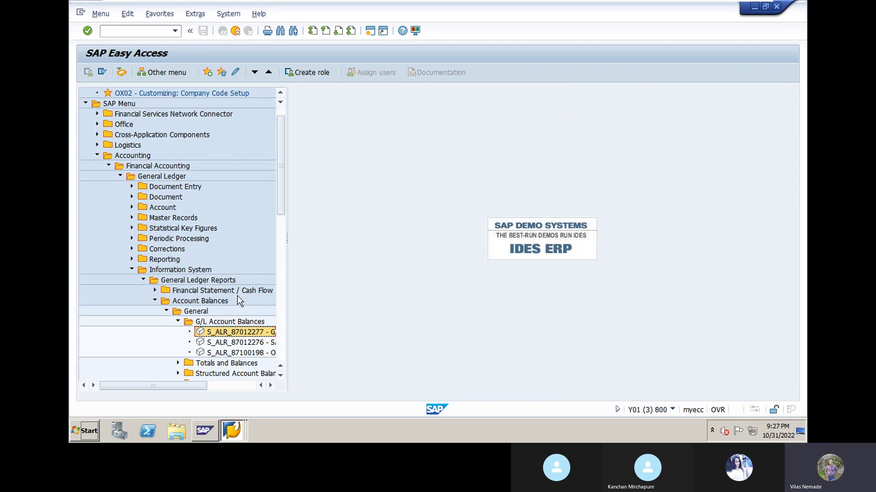
# Open report S_ALR_87012276, display the 2022 G/L account balances for company code DN10, and return to SAP Easy Access
pyautogui.doubleClick(241, 343)
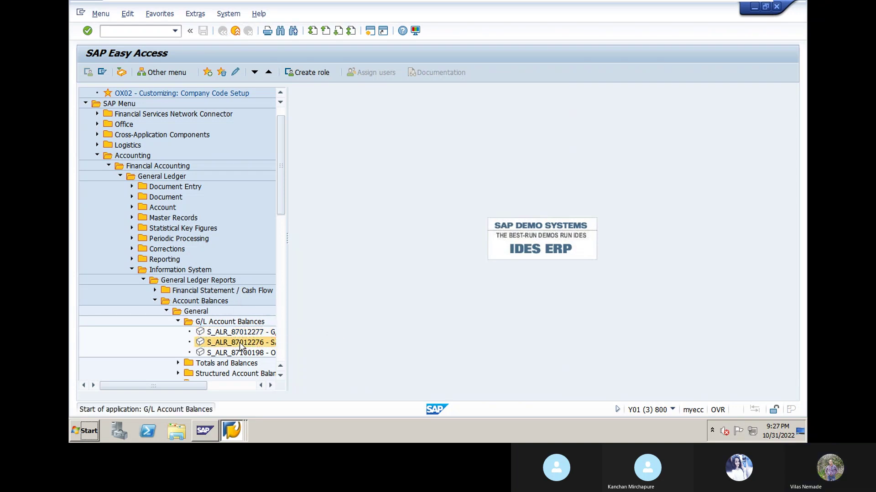
pyautogui.click(222, 119)
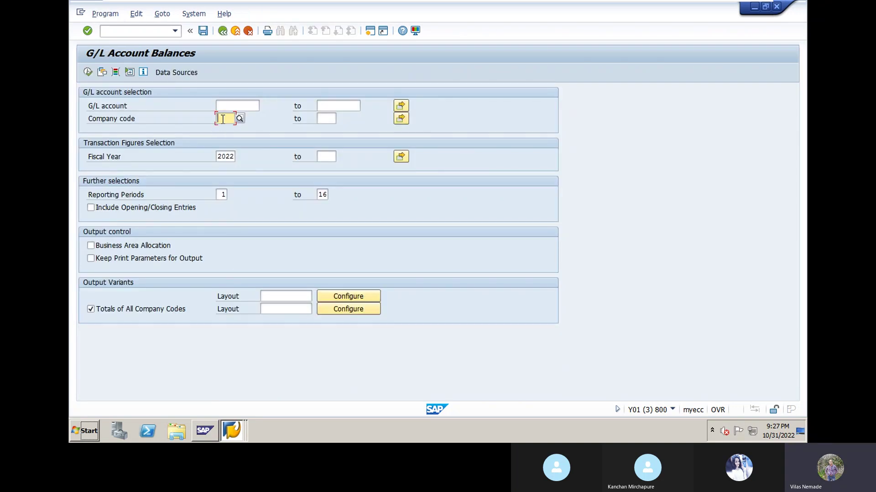
pyautogui.write('dn10')
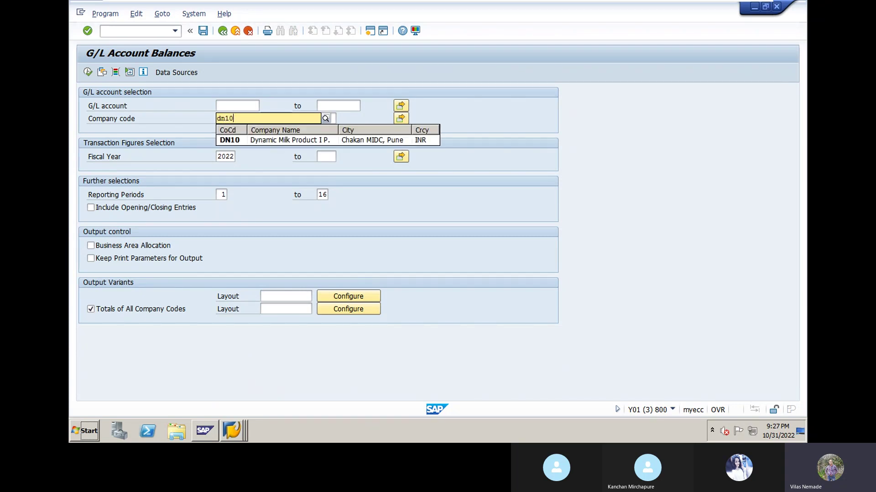
pyautogui.click(270, 141)
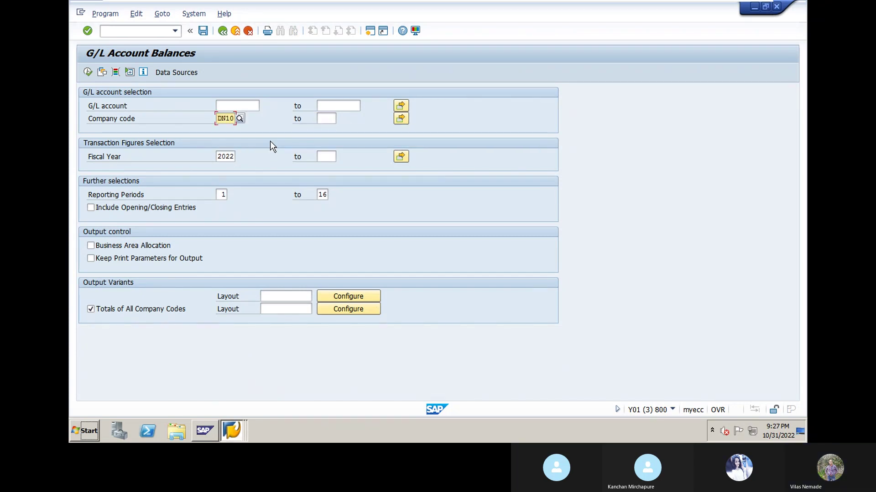
pyautogui.click(87, 72)
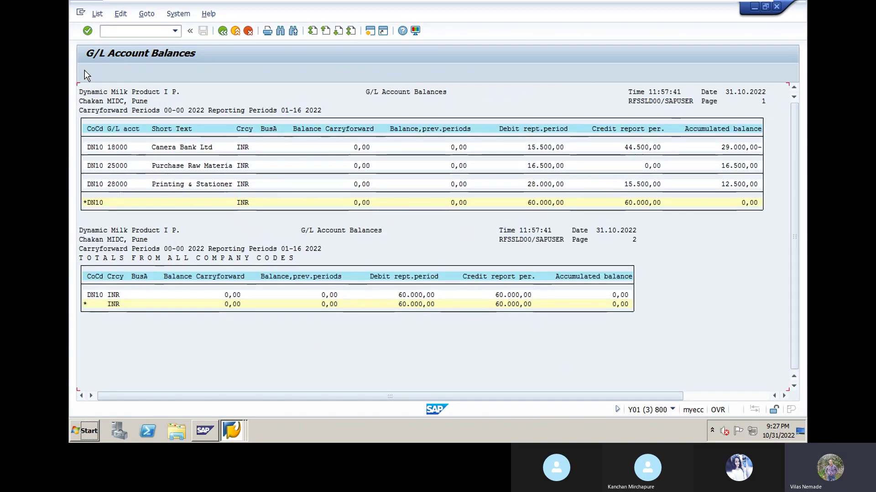
pyautogui.click(223, 32)
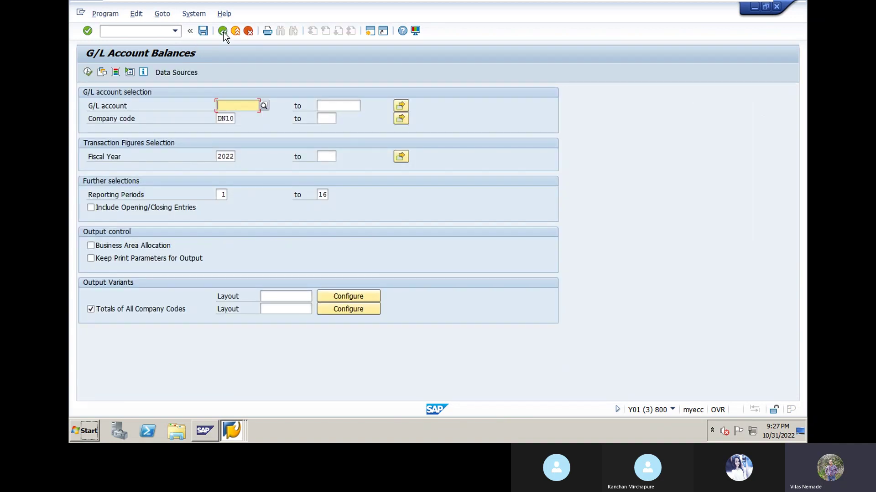
pyautogui.click(224, 31)
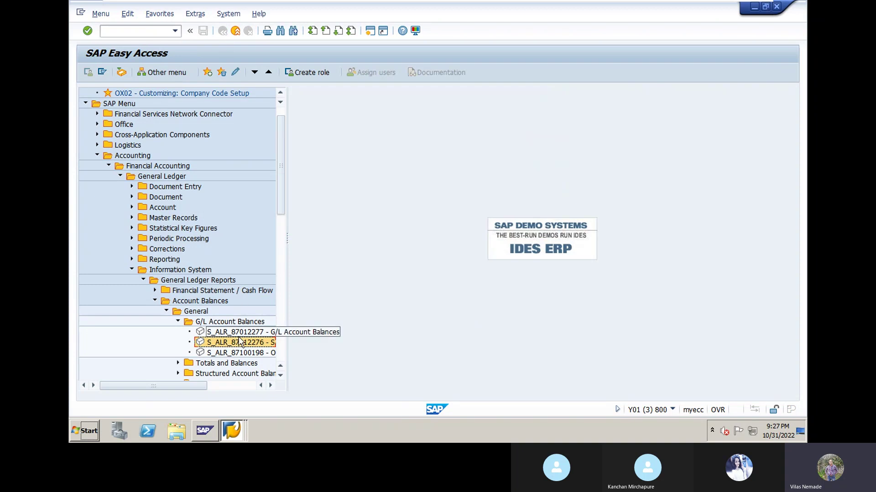
# Collapse the G/L Account Balances folder and open the first report under Totals and Balances
pyautogui.click(177, 322)
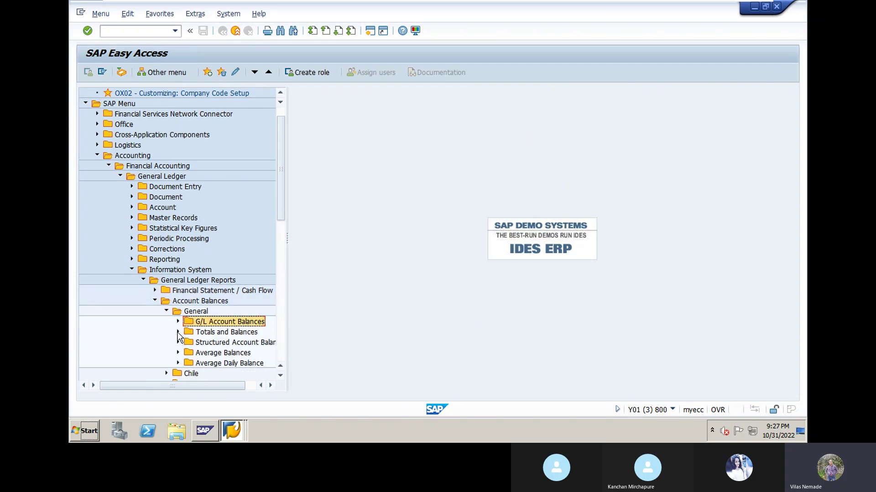
pyautogui.click(178, 332)
pyautogui.doubleClick(228, 343)
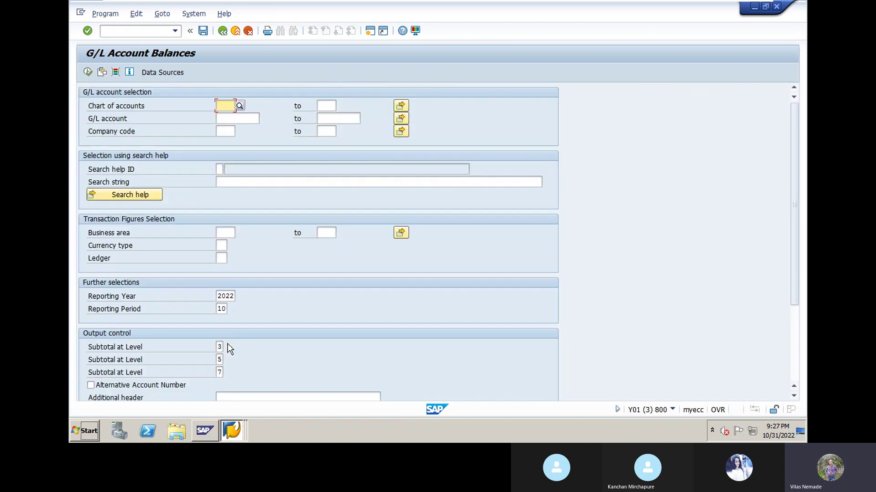
# Run the totals and balances report for chart of accounts DN10 and company code DN10
pyautogui.write('dn10')
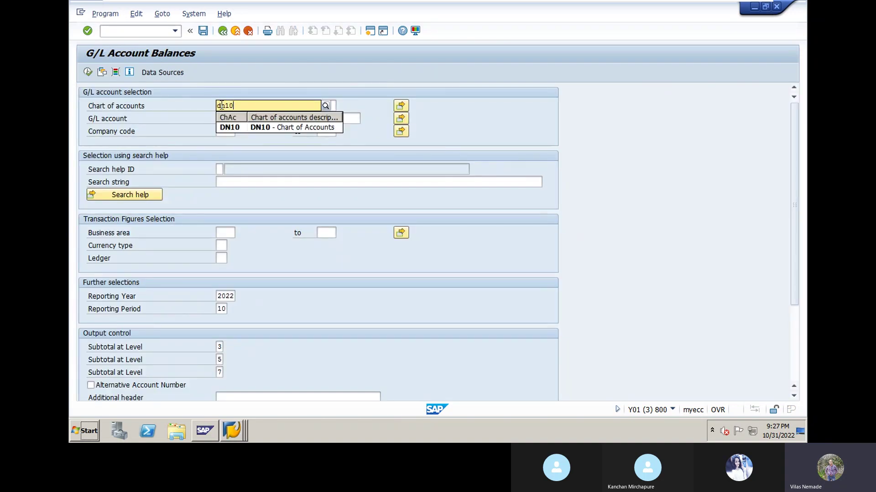
pyautogui.click(234, 127)
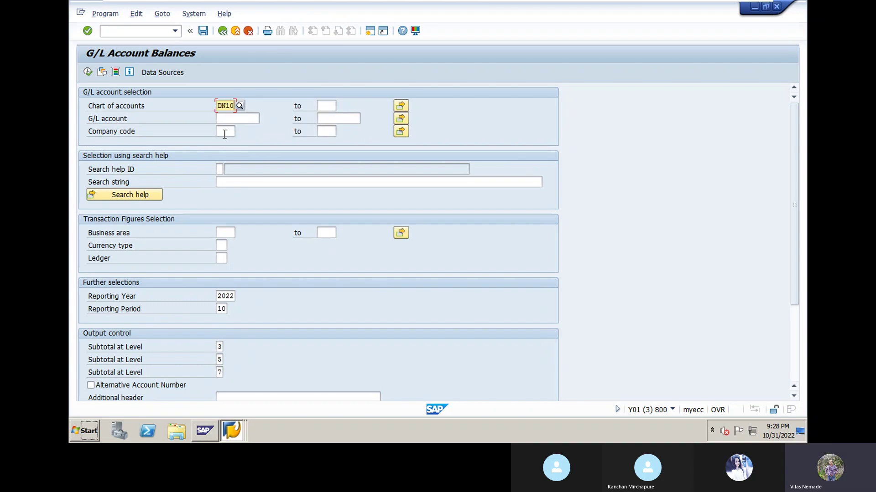
pyautogui.click(225, 132)
pyautogui.write('dn10')
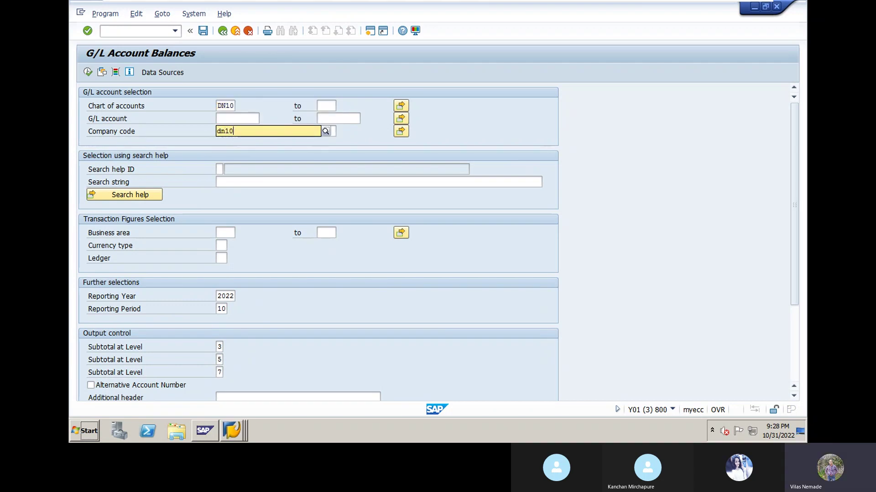
pyautogui.click(233, 152)
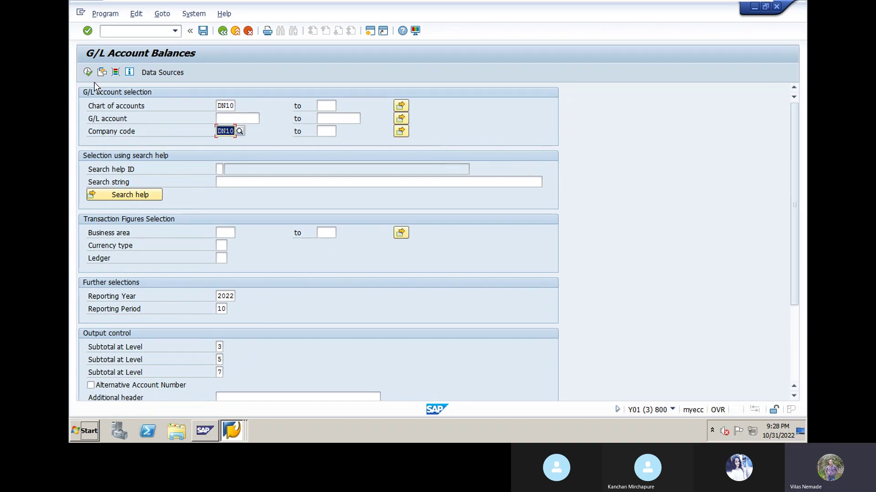
pyautogui.click(87, 73)
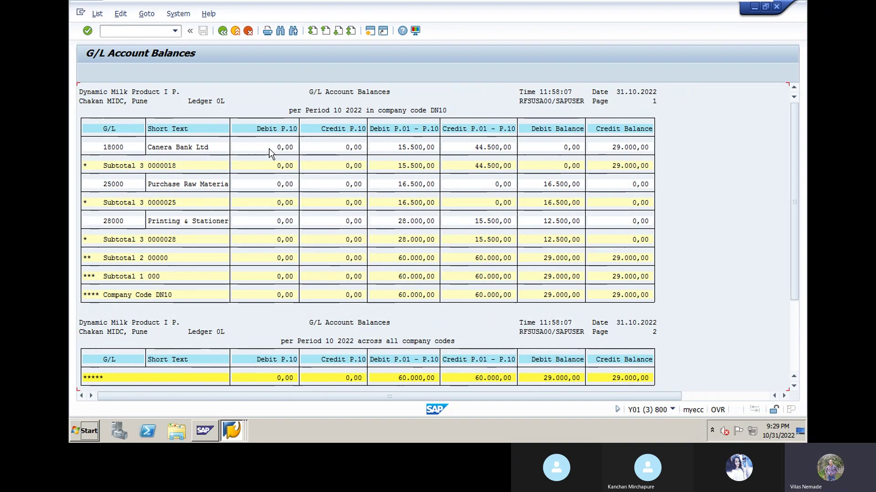
# Return to the G/L Account Balances selection and set the chart of accounts to MT01
pyautogui.click(222, 31)
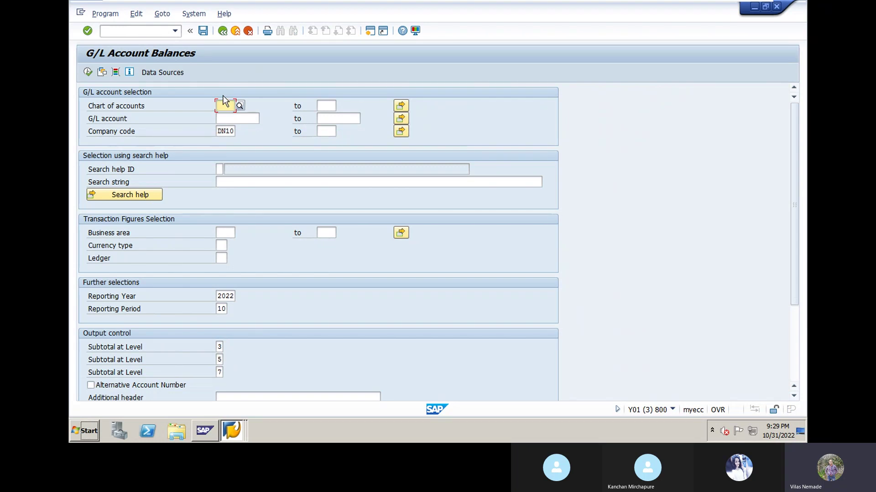
pyautogui.write('mt10')
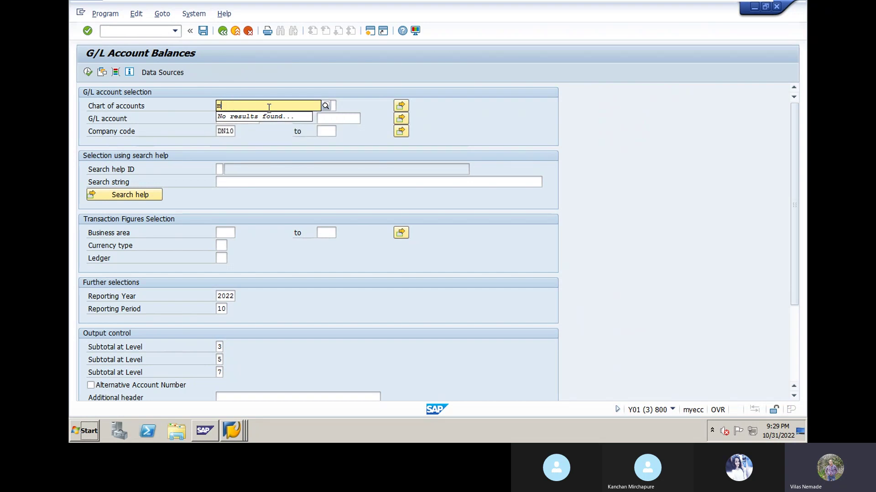
pyautogui.press('BackSpace')
pyautogui.write('mt0')
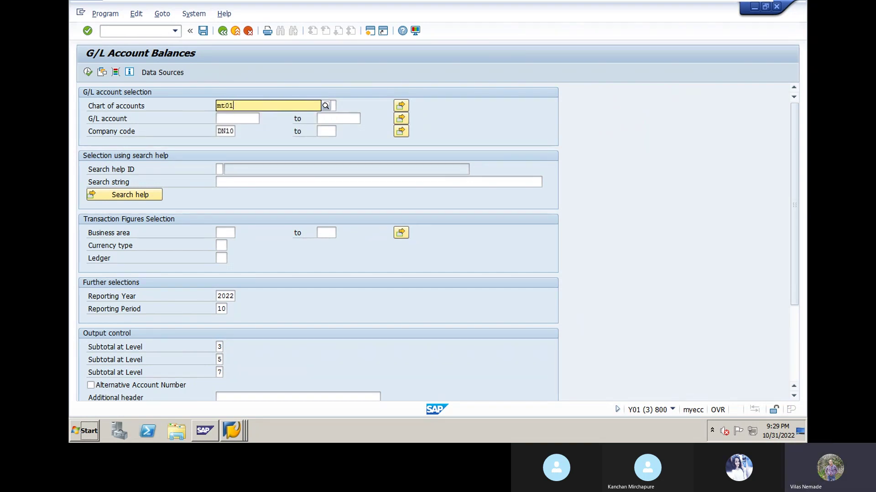
pyautogui.write('1')
pyautogui.click(294, 125)
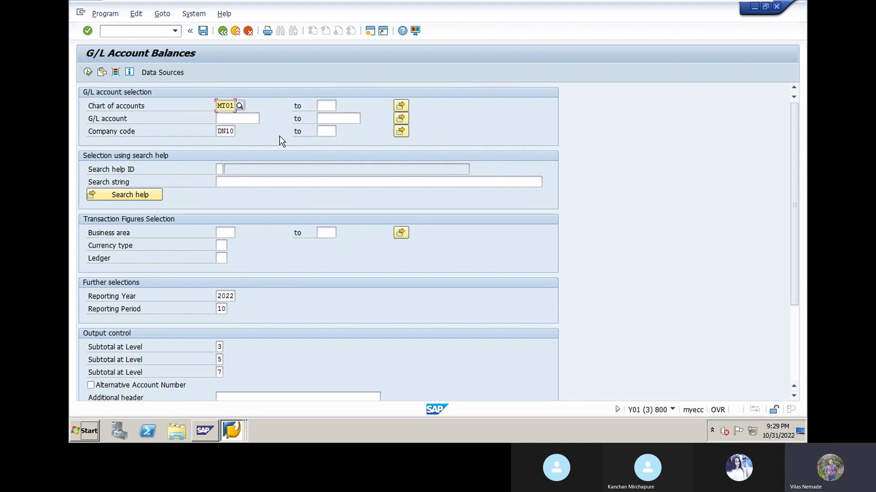
# Set the company code to MT01 and run the totals and balances report for period 10 of 2022
pyautogui.click(220, 133)
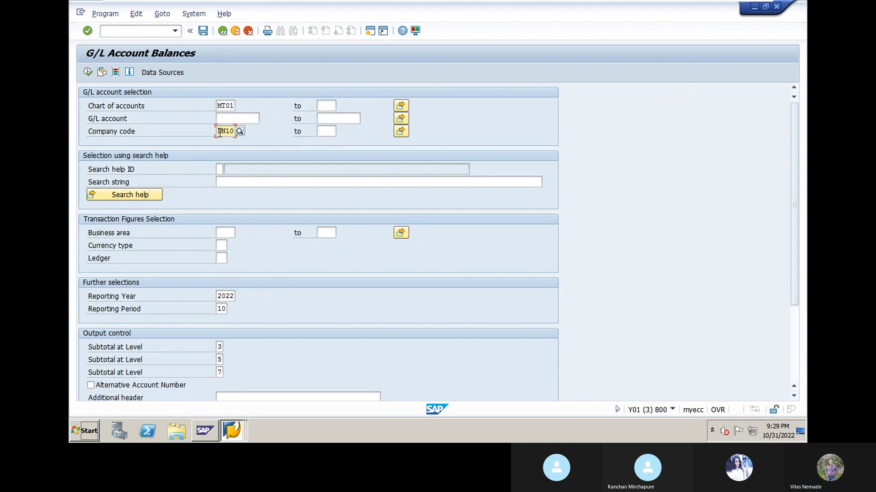
pyautogui.press('Delete')
pyautogui.press('Delete')
pyautogui.write('MT01')
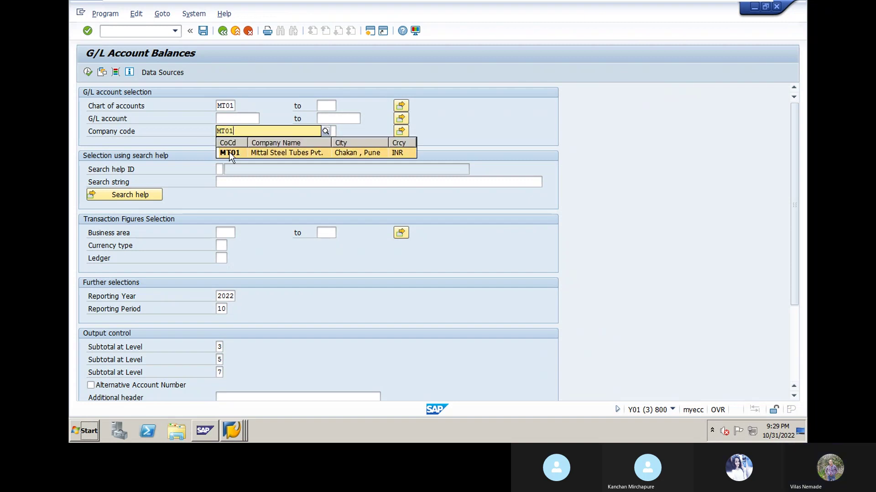
pyautogui.click(249, 152)
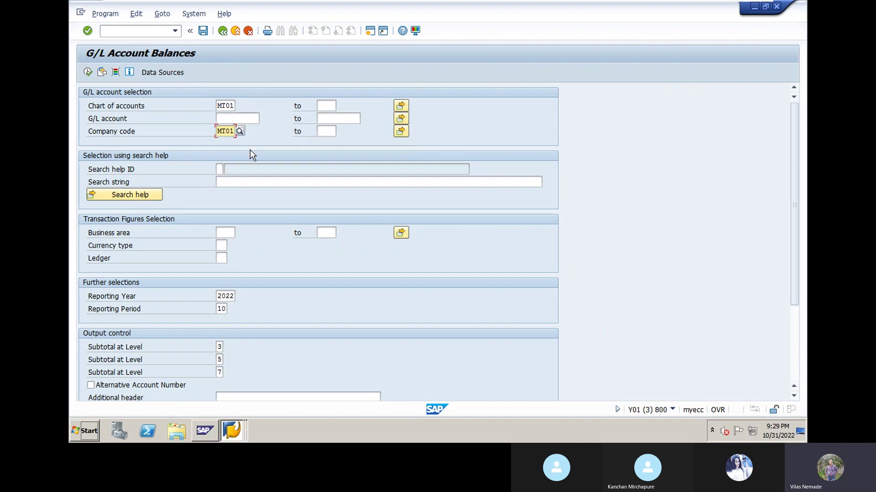
pyautogui.click(87, 71)
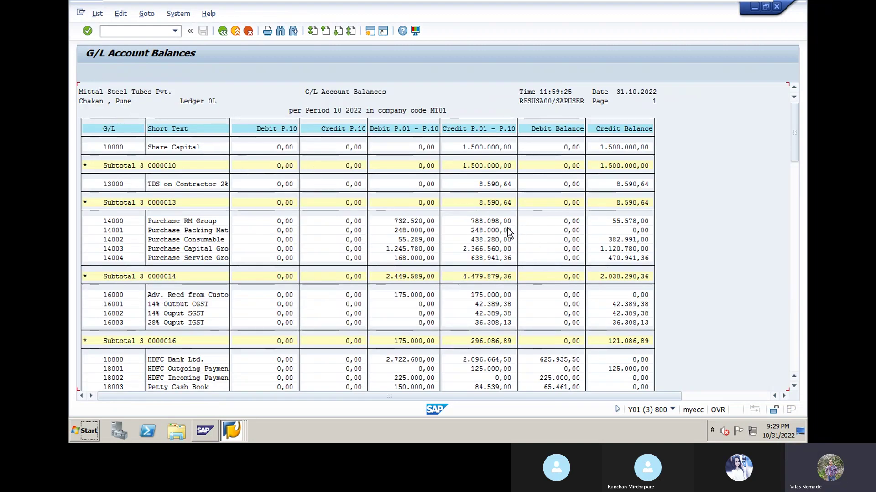
# Examine the MT01 account balances, subtotals and company code totals, including the expense accounts in the 28000 range
pyautogui.scroll(-4, 395, 248)
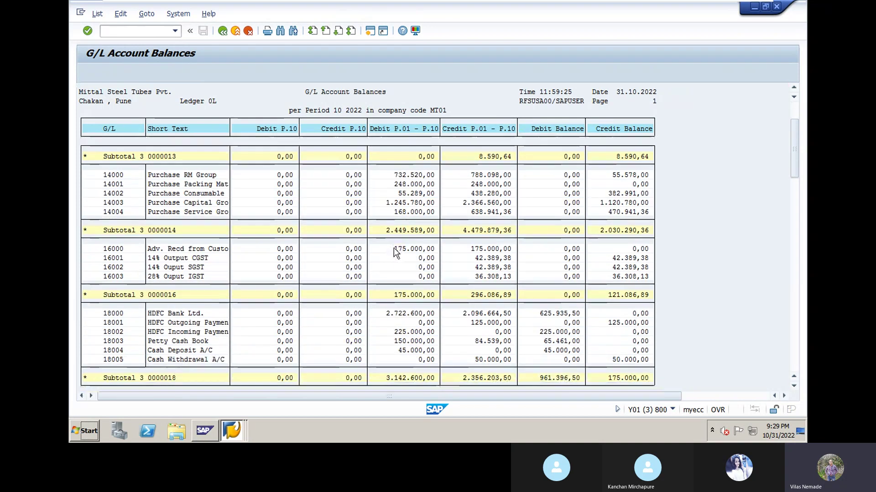
pyautogui.scroll(-6, 395, 245)
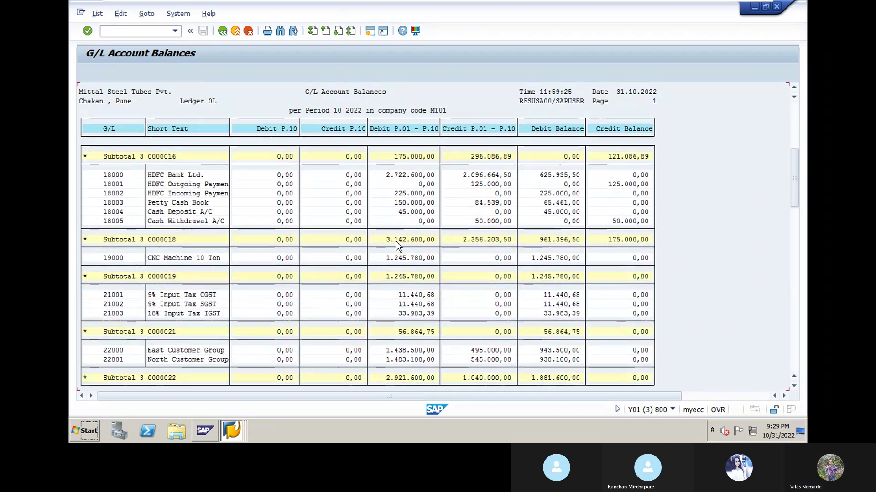
pyautogui.scroll(-6, 397, 243)
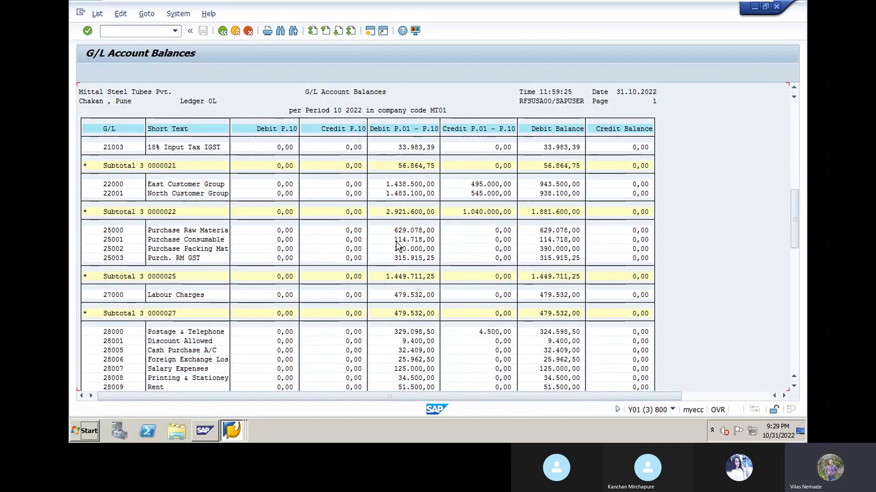
pyautogui.scroll(-5, 406, 237)
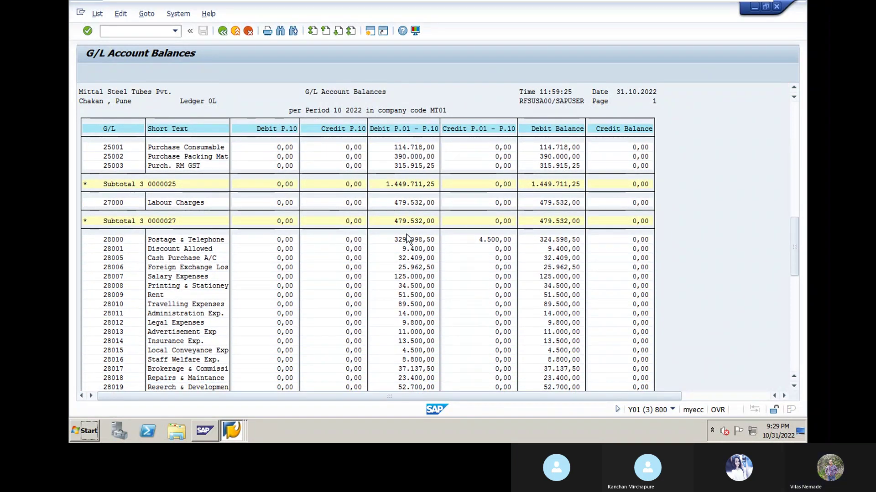
pyautogui.scroll(-5, 407, 235)
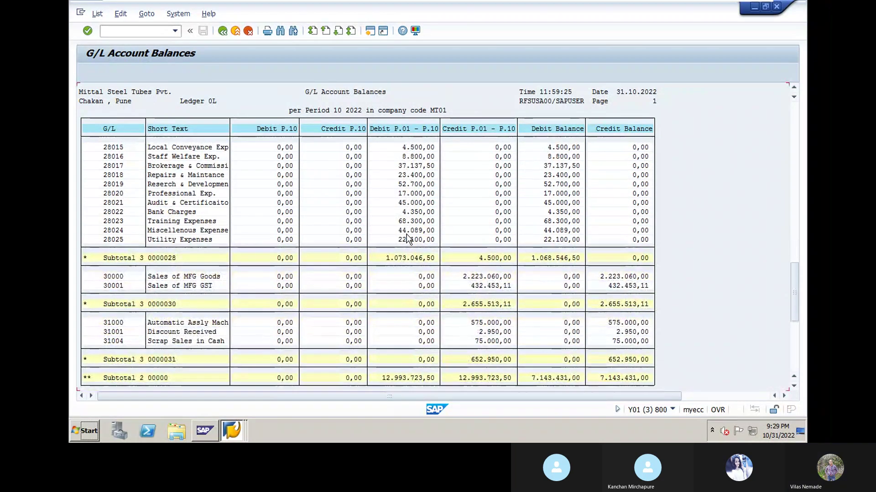
pyautogui.scroll(-4, 406, 234)
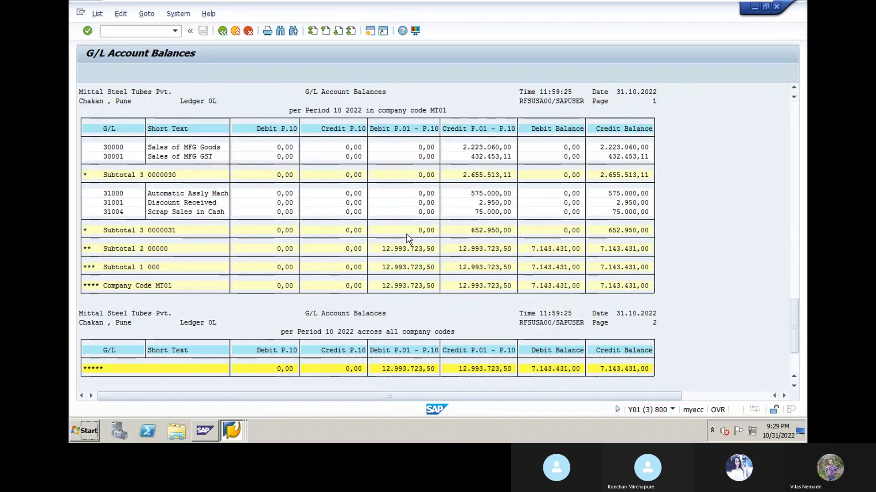
pyautogui.scroll(-2, 407, 234)
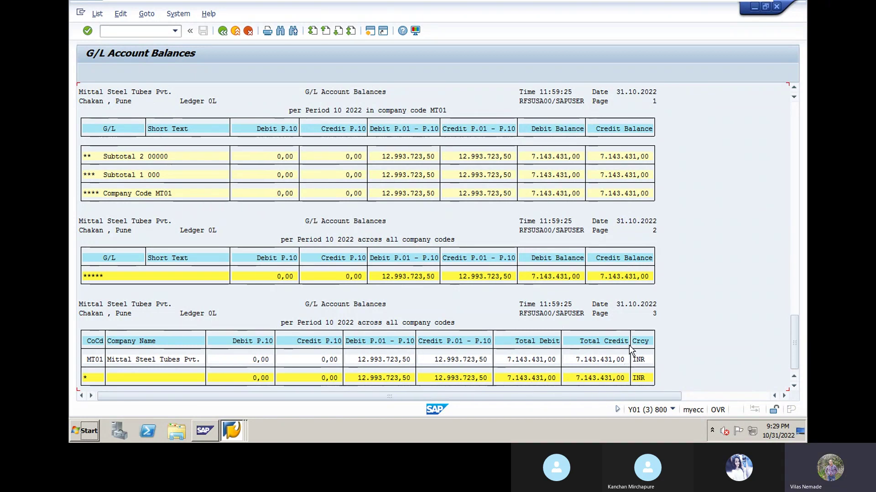
pyautogui.scroll(3, 393, 273)
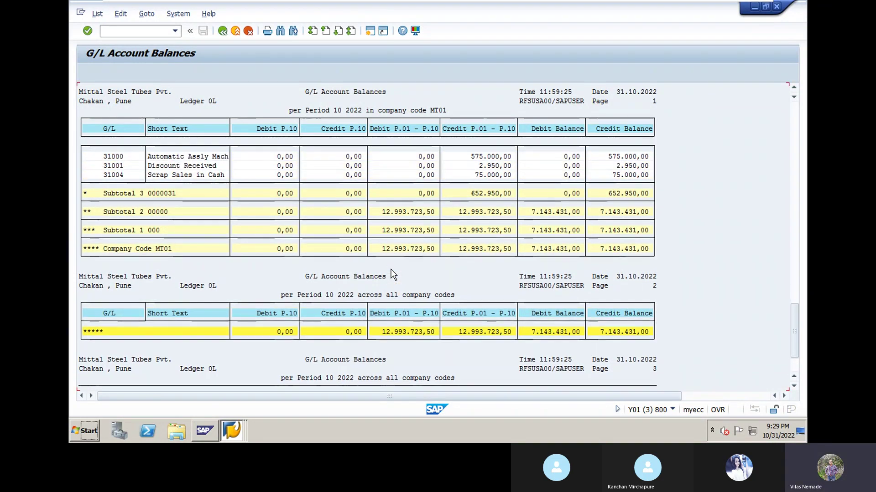
pyautogui.scroll(5, 392, 273)
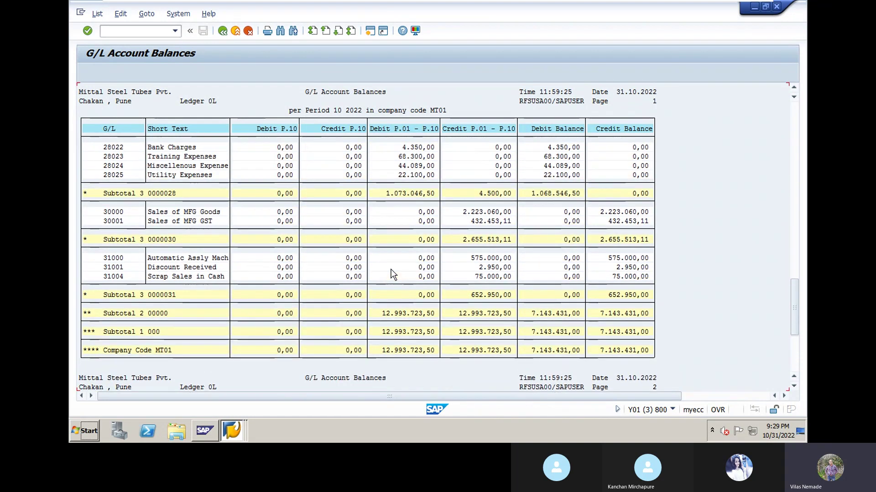
pyautogui.scroll(1, 391, 273)
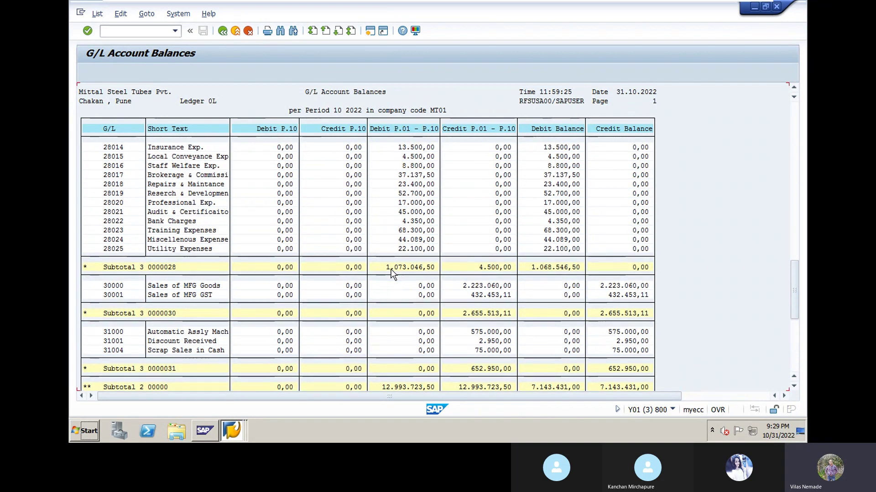
pyautogui.click(109, 250)
pyautogui.scroll(2, 148, 224)
pyautogui.scroll(5, 148, 223)
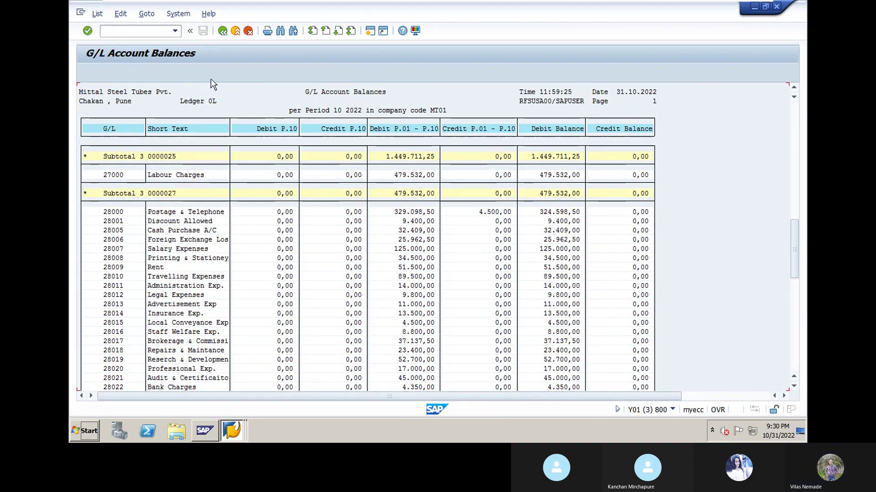
# Leave the MT01 report for SAP Easy Access and open report S_ALR_87012300 under Totals and Balances
pyautogui.click(222, 31)
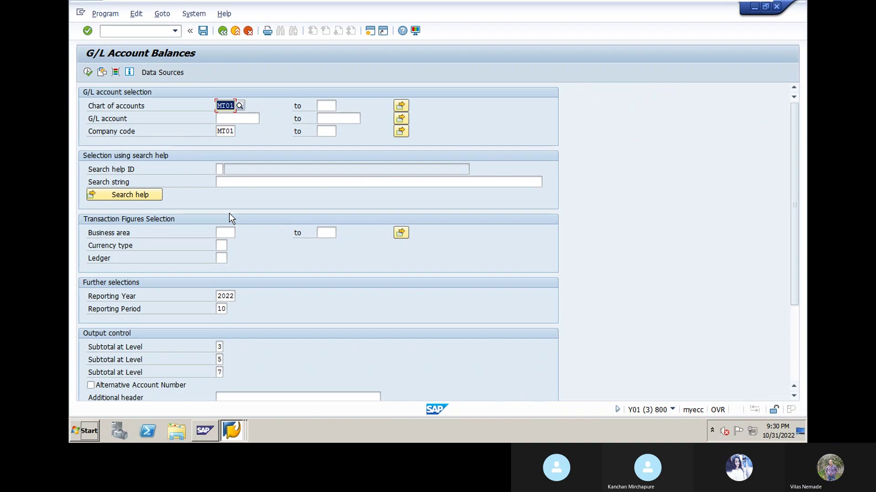
pyautogui.click(223, 30)
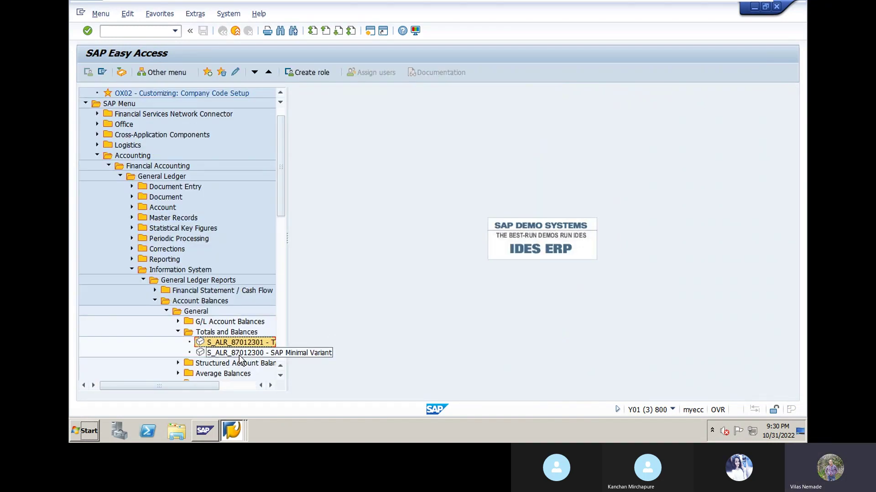
pyautogui.doubleClick(239, 354)
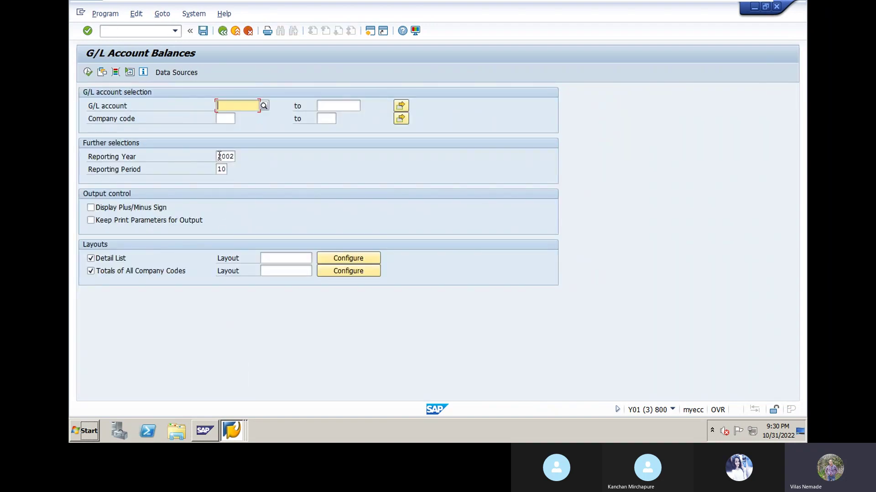
# Try to run the G/L account balances report for company code DN10, reporting year 2002 and period 10
pyautogui.click(219, 120)
pyautogui.write('0')
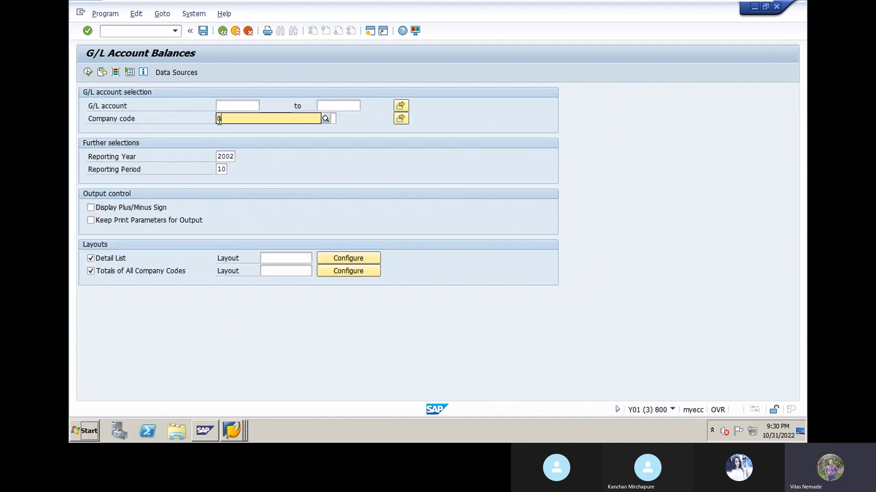
pyautogui.write('n10')
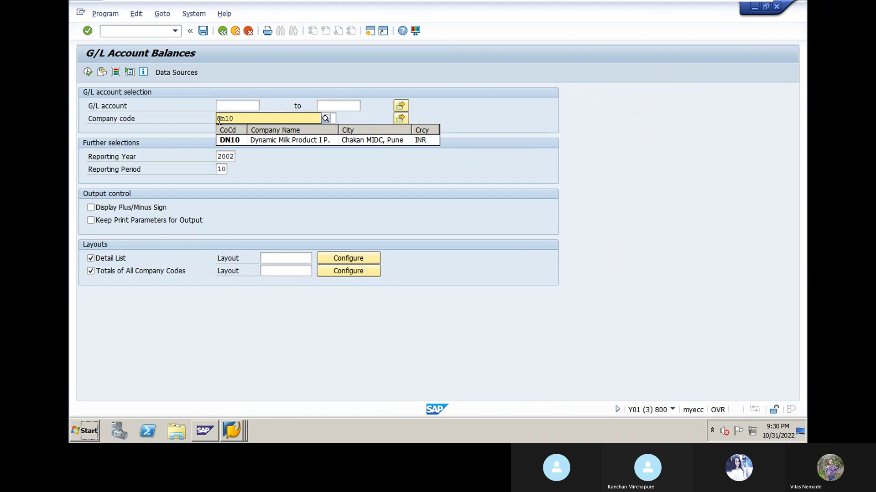
pyautogui.click(261, 139)
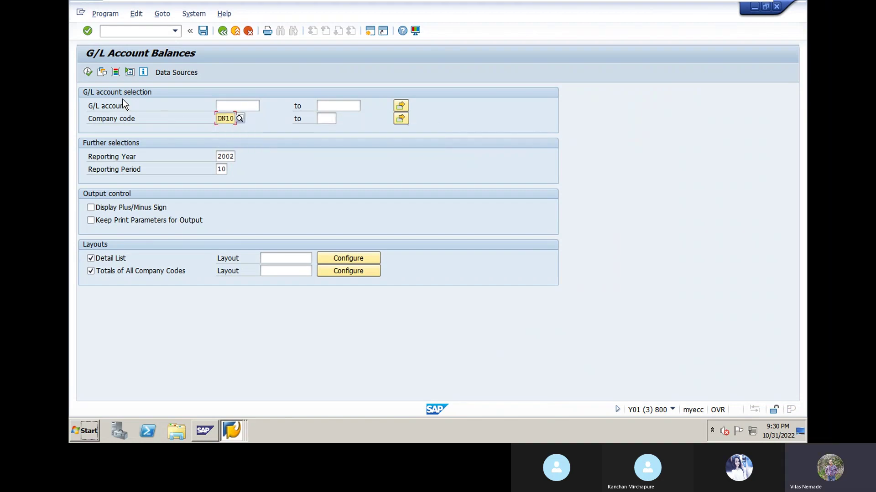
pyautogui.click(89, 72)
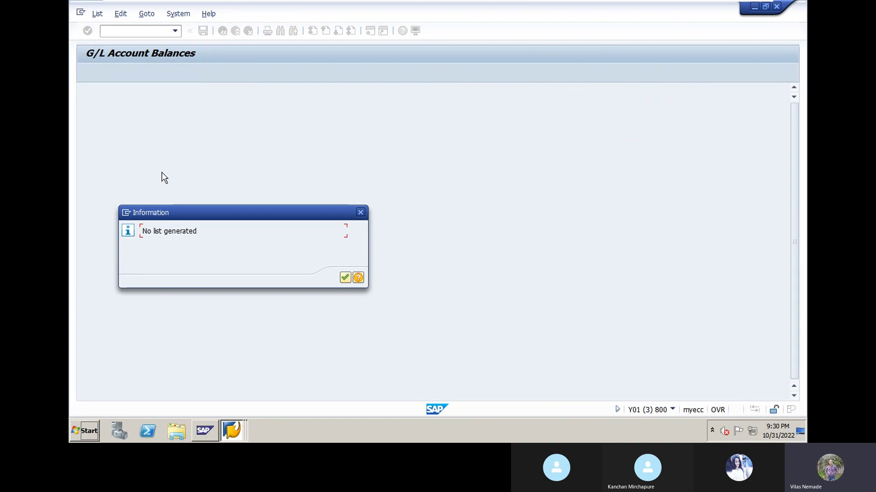
pyautogui.press('Return')
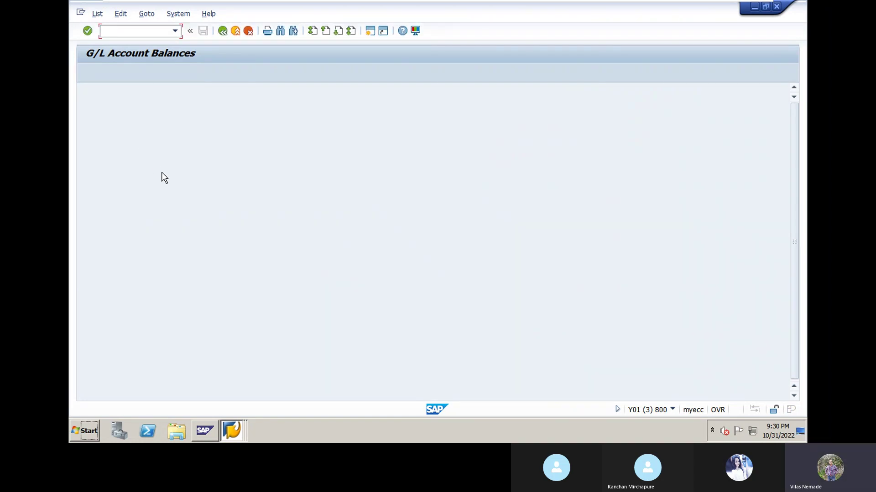
# Return to SAP Easy Access and collapse the General and Account Balances folders
pyautogui.click(223, 31)
pyautogui.click(223, 32)
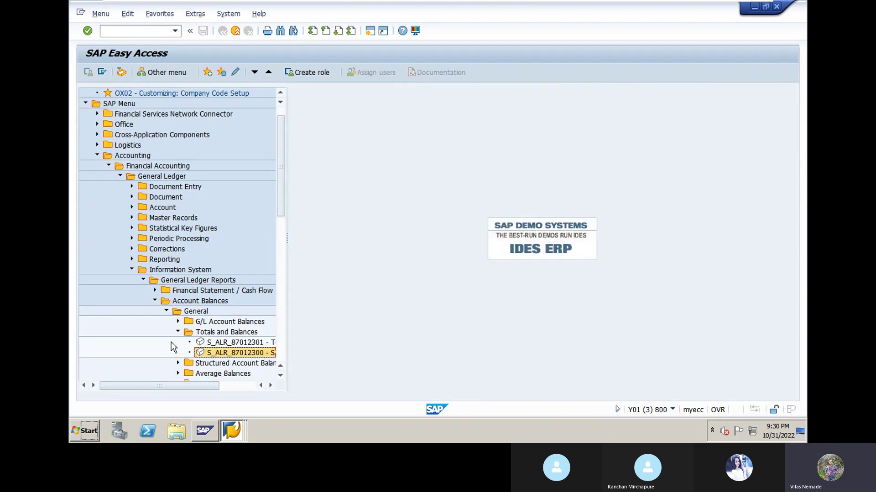
pyautogui.click(167, 312)
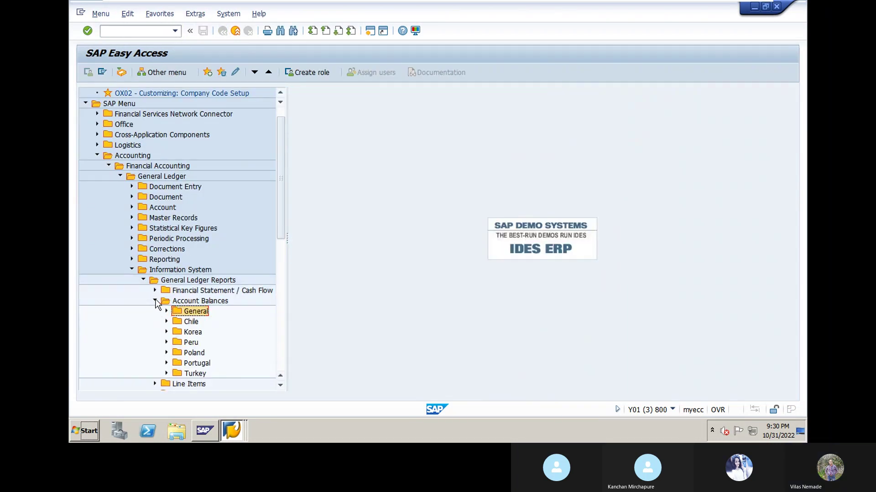
pyautogui.click(155, 301)
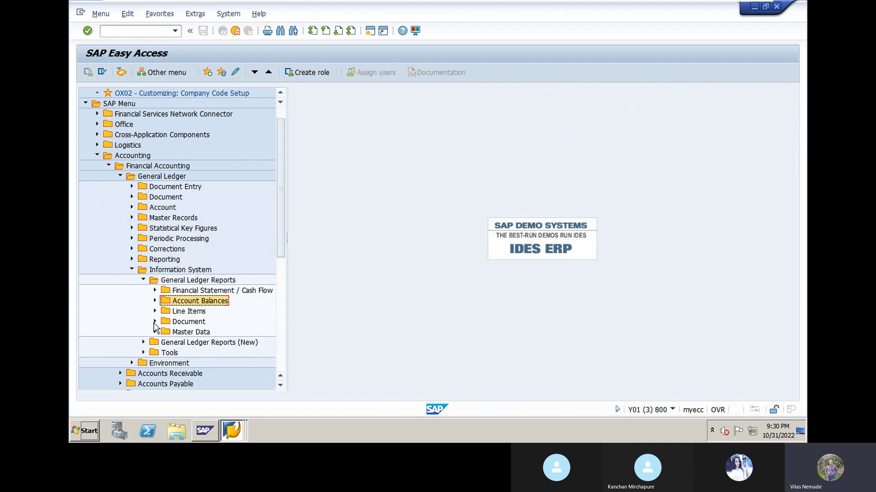
# Expand the general Document Journal folder under the Document reports and open report S_ALR_87012287
pyautogui.click(155, 321)
pyautogui.click(166, 332)
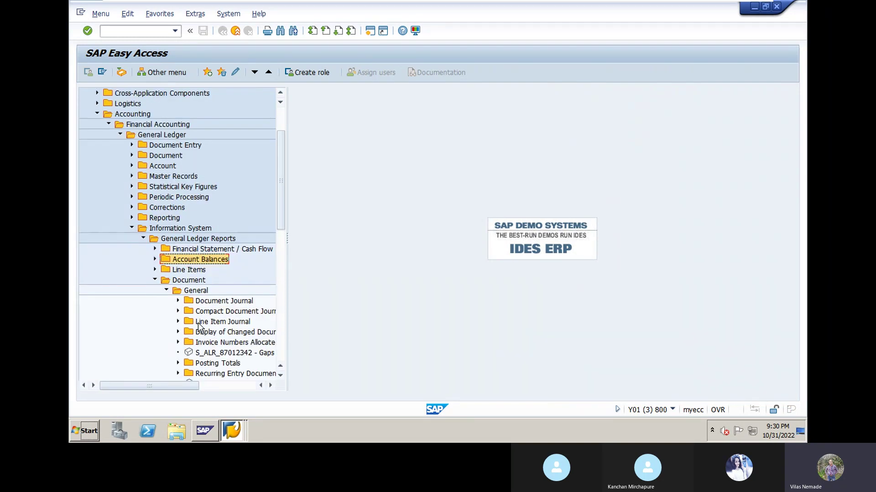
pyautogui.click(178, 301)
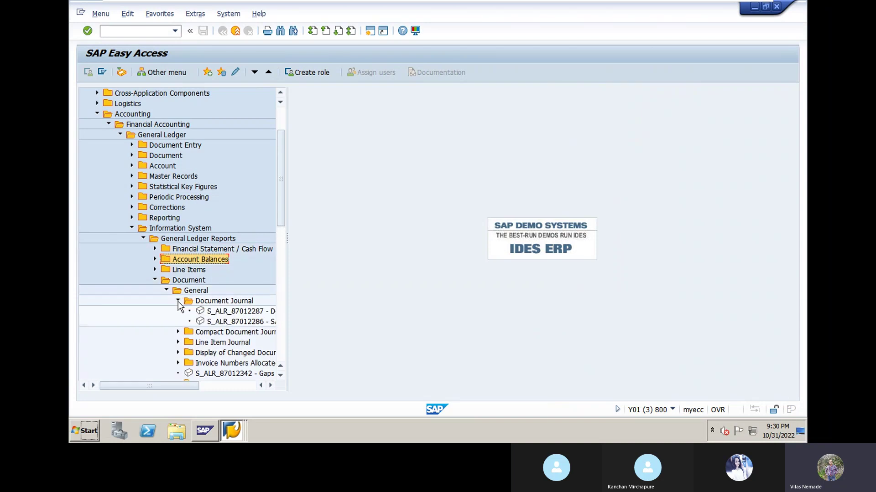
pyautogui.doubleClick(236, 312)
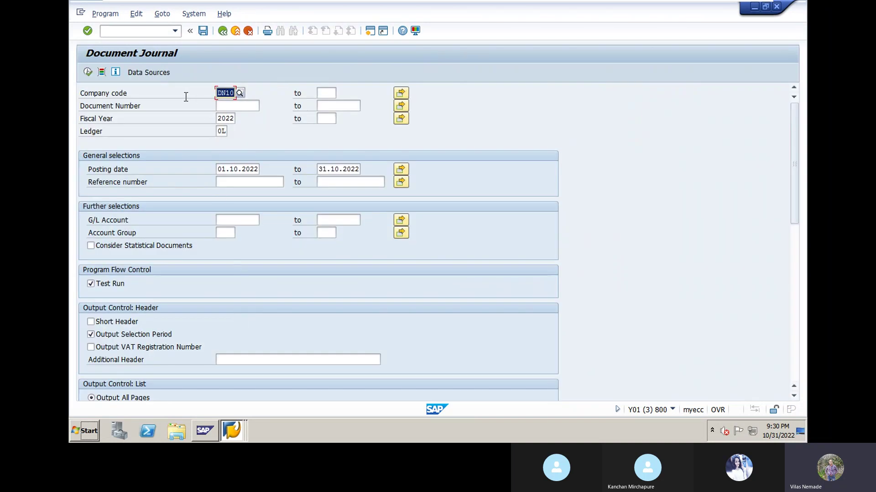
# Try to run the Document Journal for company code DN10, fiscal year 2022, posting dates 01.10.2022 to 31.10.2022, and review the selection options
pyautogui.click(87, 71)
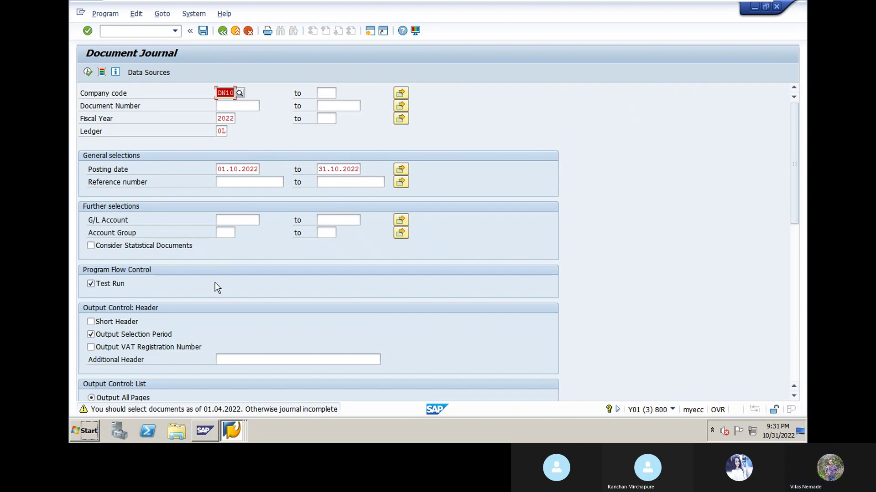
pyautogui.scroll(-5, 185, 324)
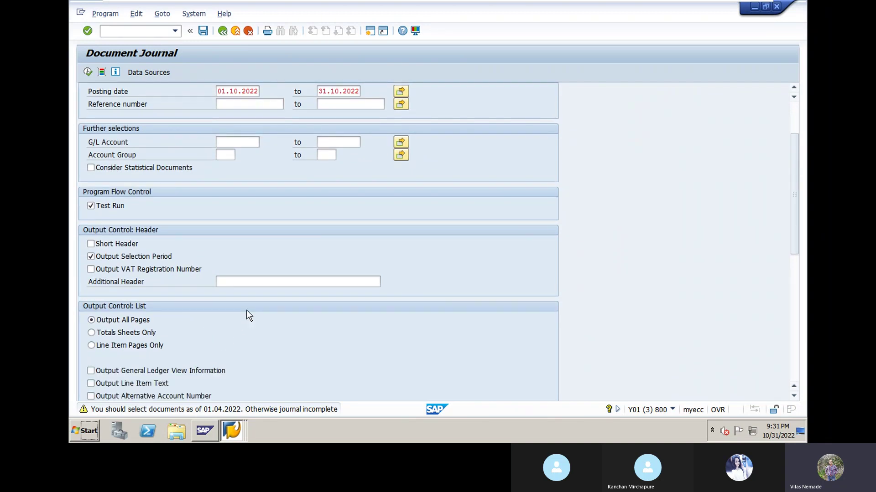
pyautogui.scroll(3, 279, 299)
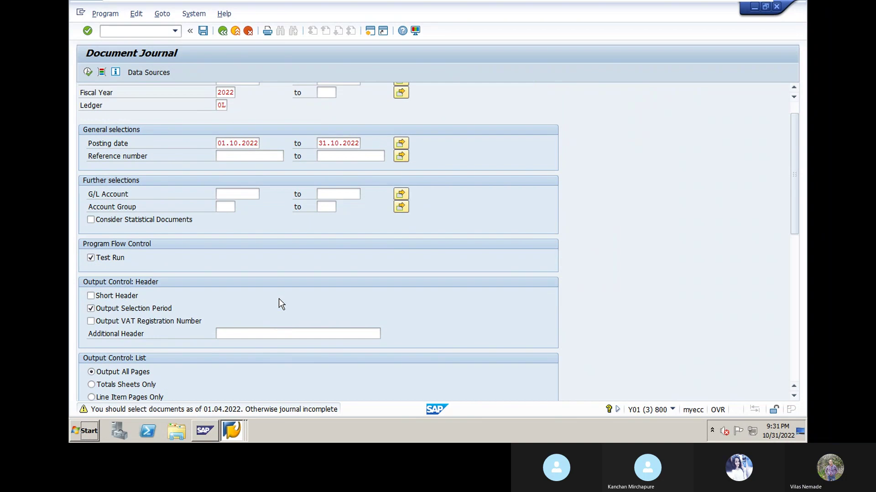
pyautogui.scroll(2, 278, 298)
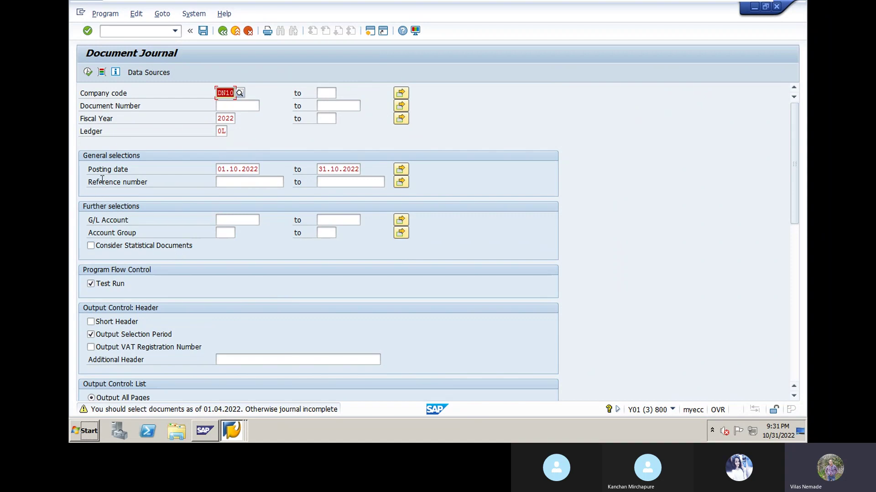
# Return to SAP Easy Access, expand the Line Item Journal folder and open report S_ALR_87012291
pyautogui.click(226, 31)
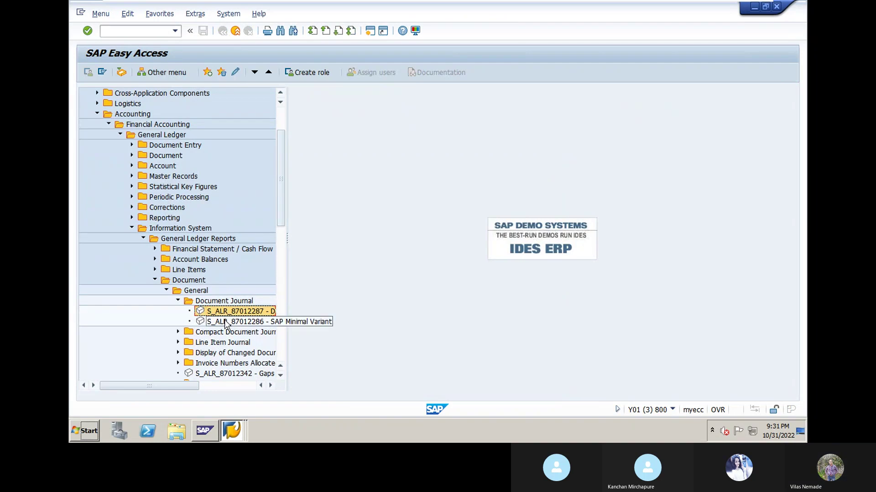
pyautogui.click(179, 342)
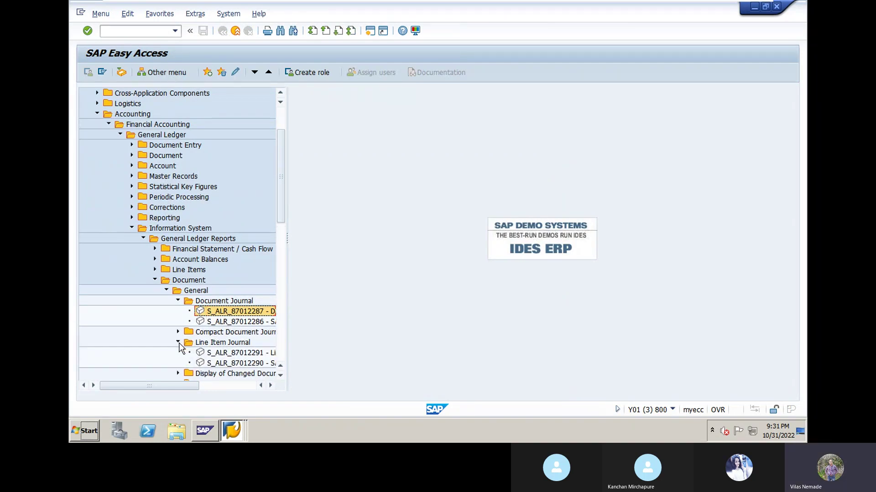
pyautogui.doubleClick(226, 354)
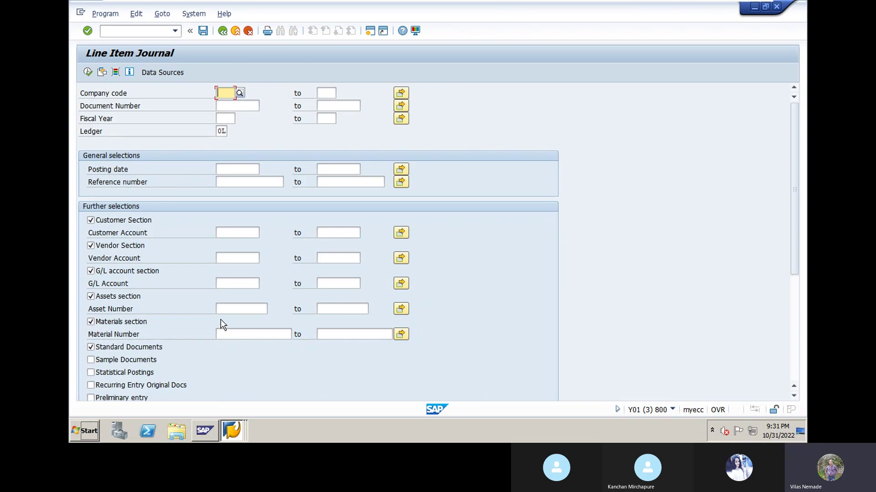
# Run the Line Item Journal for company code DN10, fiscal year 2022, posting dates 01.04.2022 to 31.10.2022, and review the listed items
pyautogui.write('dn10')
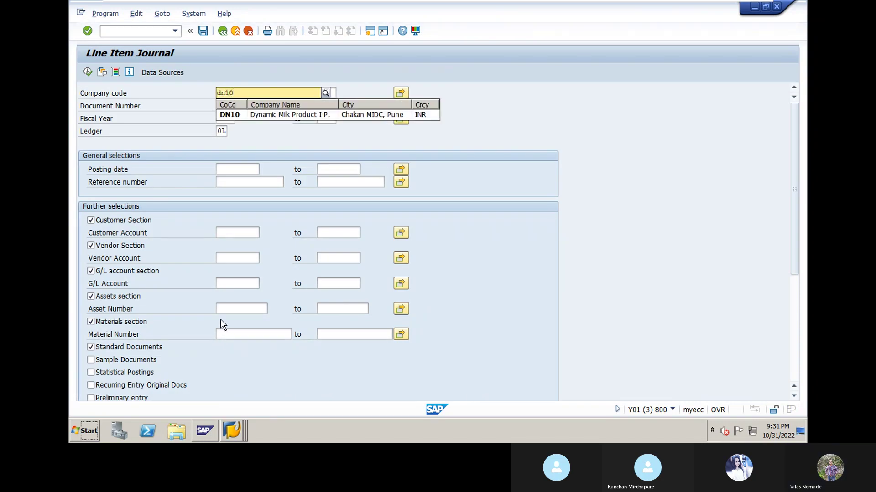
pyautogui.click(269, 114)
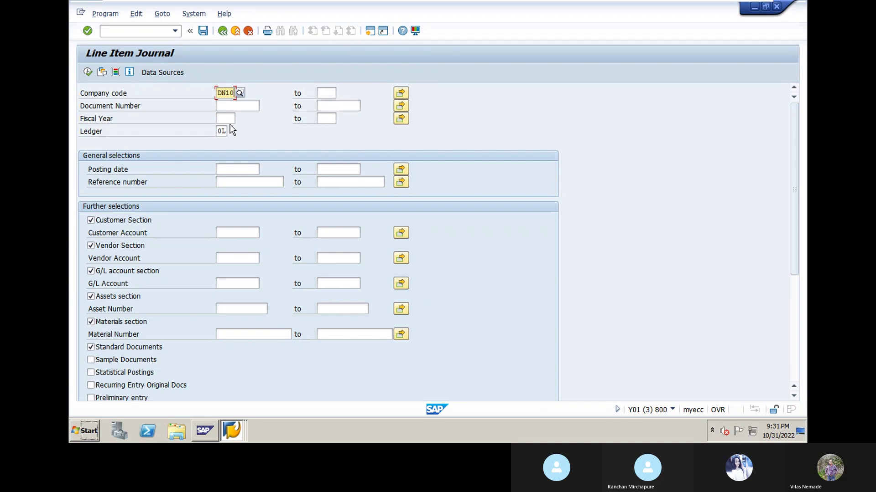
pyautogui.click(227, 122)
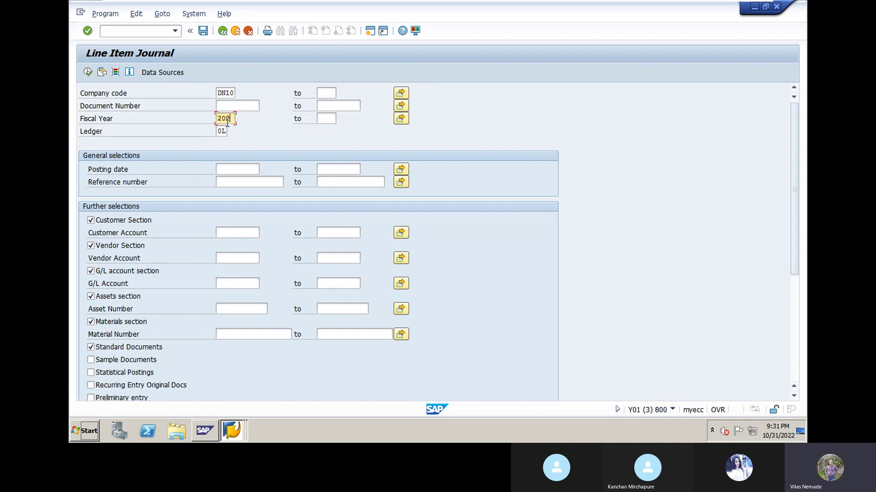
pyautogui.click(228, 171)
pyautogui.write('01.0')
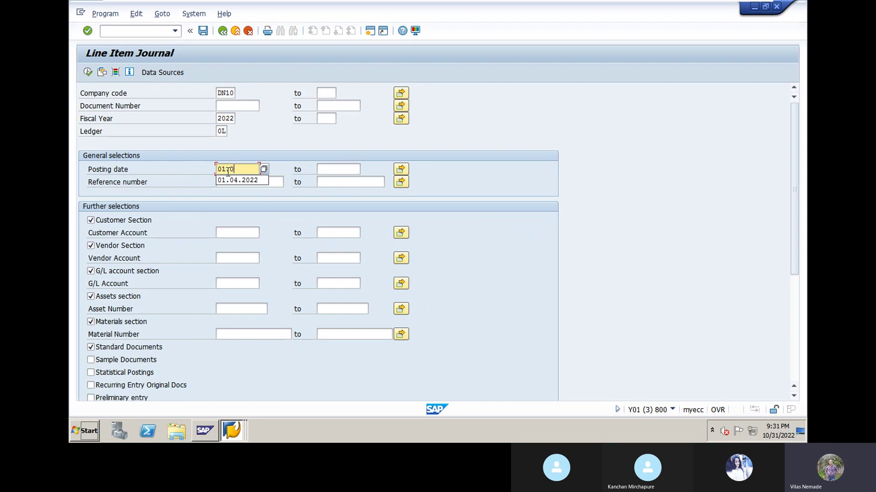
pyautogui.write('4.2022')
pyautogui.press('Tab')
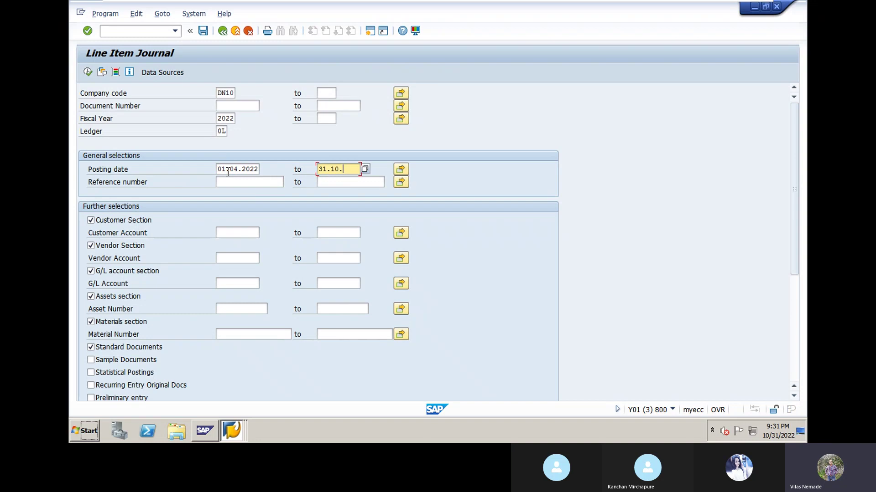
pyautogui.hotkey('shift', 'Home')
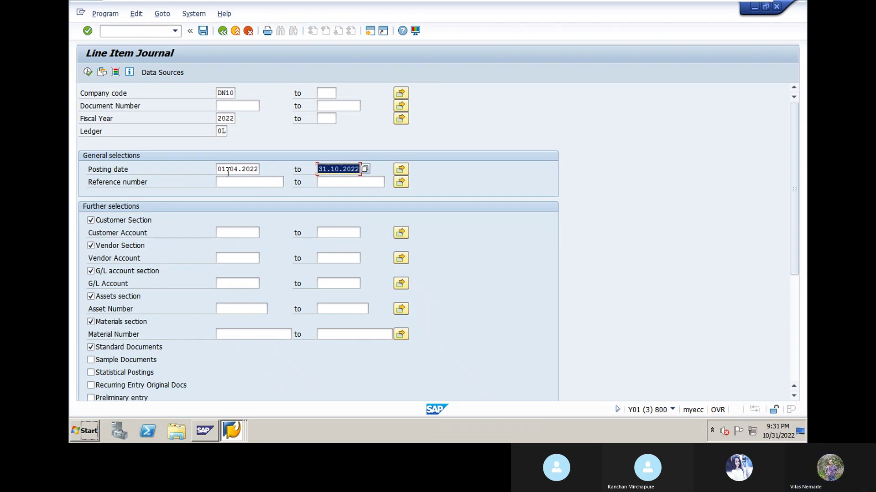
pyautogui.click(87, 72)
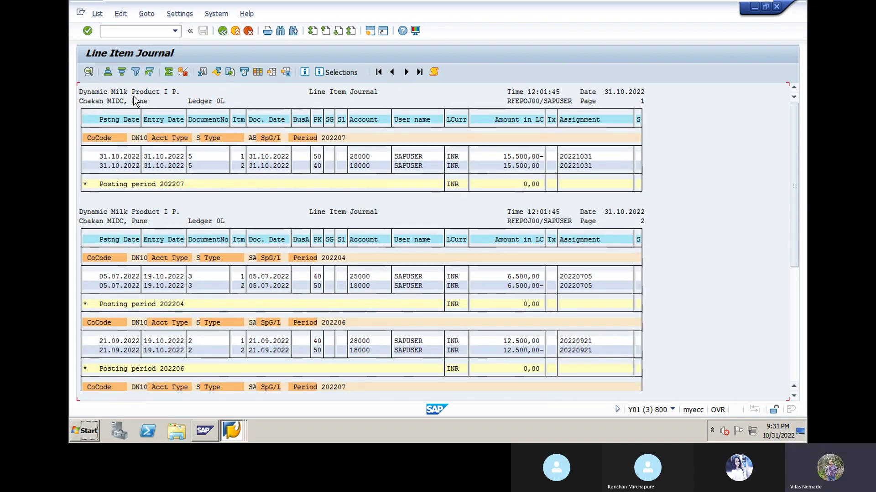
pyautogui.scroll(-5, 248, 226)
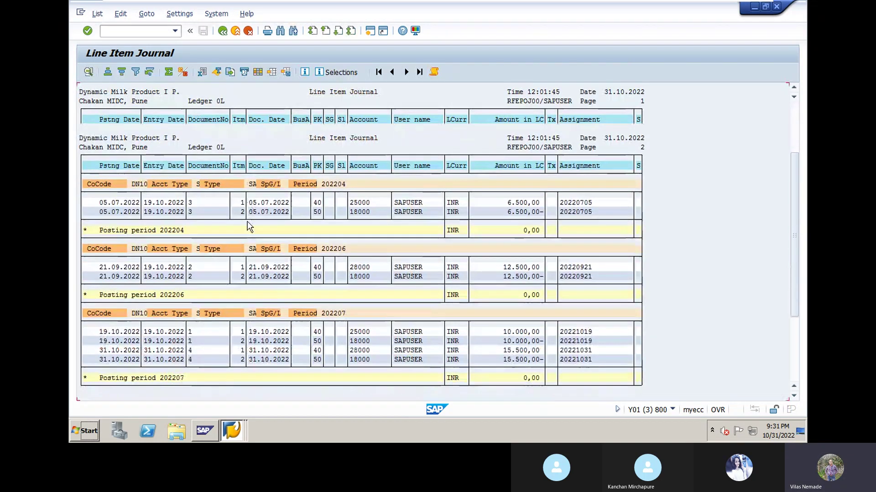
pyautogui.scroll(-1, 250, 227)
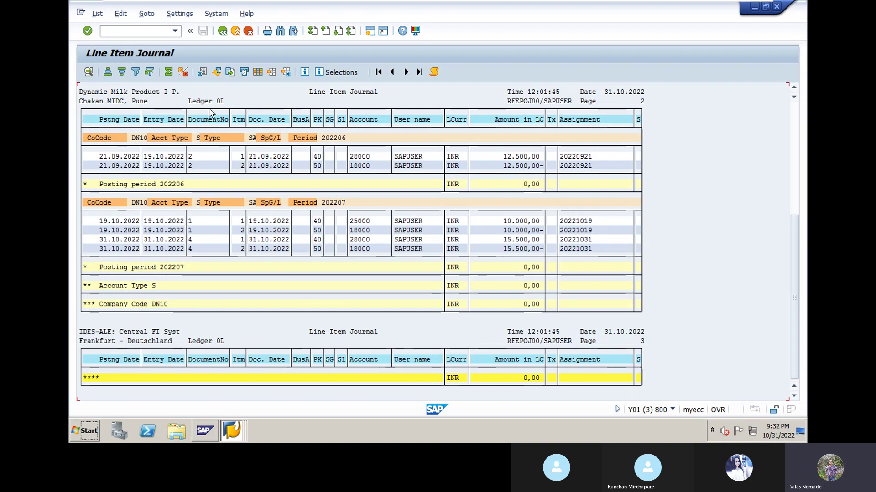
# Leave the Line Item Journal for SAP Easy Access and collapse the General and Document report folders
pyautogui.click(222, 31)
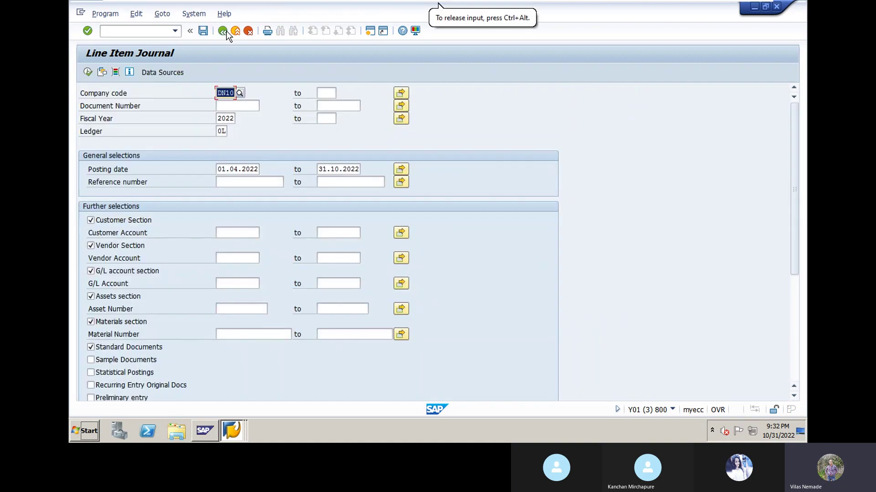
pyautogui.click(222, 31)
pyautogui.scroll(-3, 194, 266)
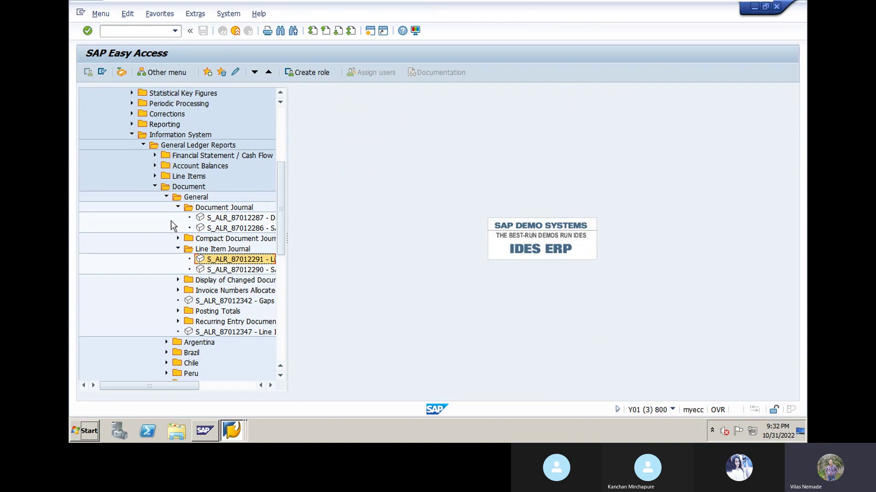
pyautogui.click(167, 198)
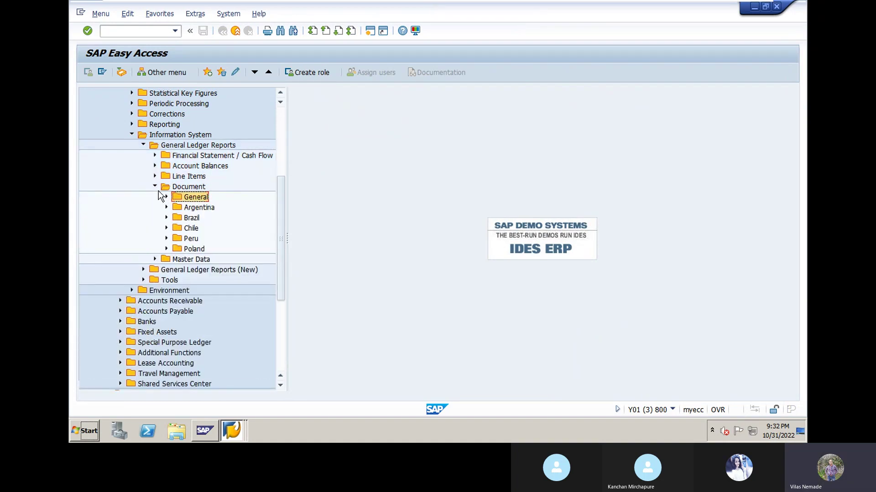
pyautogui.click(155, 188)
# Expand Master Data and its Chart of Accounts folder and open report S_ALR_87012326
pyautogui.click(154, 197)
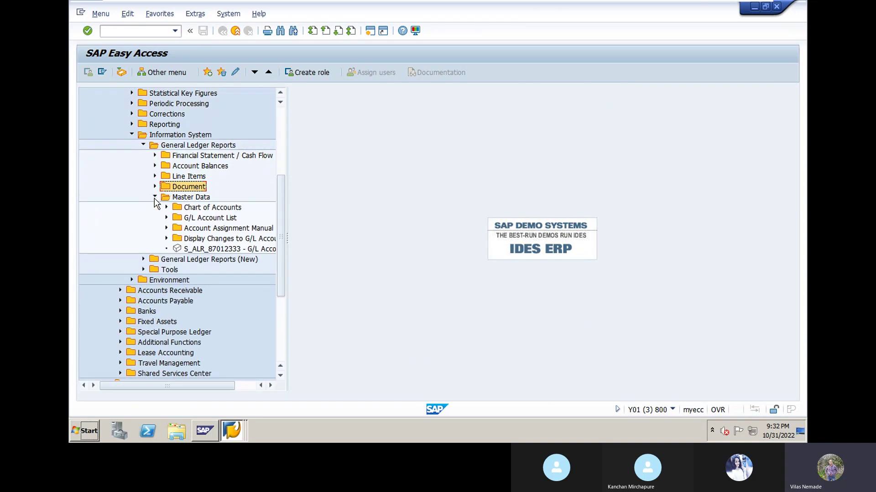
pyautogui.click(168, 207)
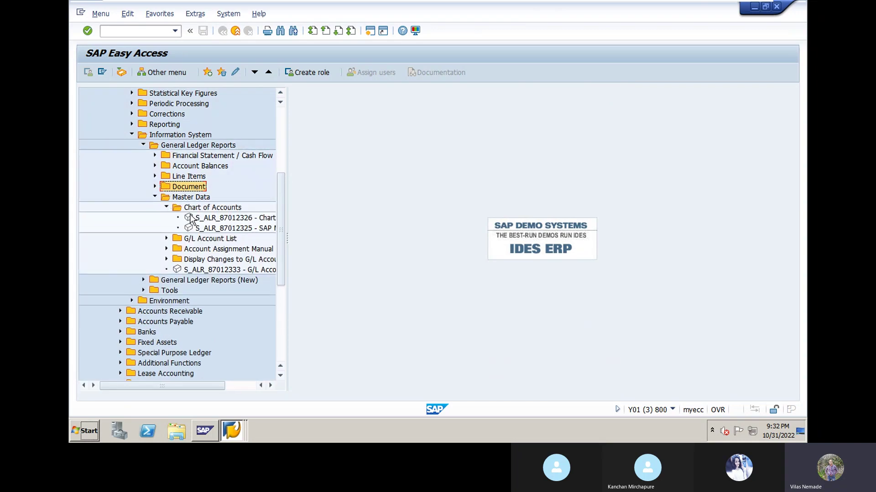
pyautogui.doubleClick(220, 217)
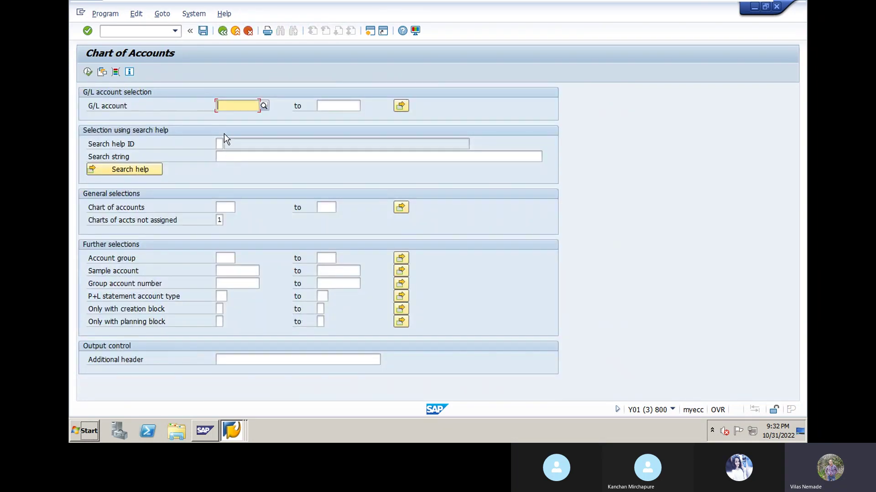
# Run the Chart of Accounts report with the chart of accounts range DN10 to DN10
pyautogui.click(229, 207)
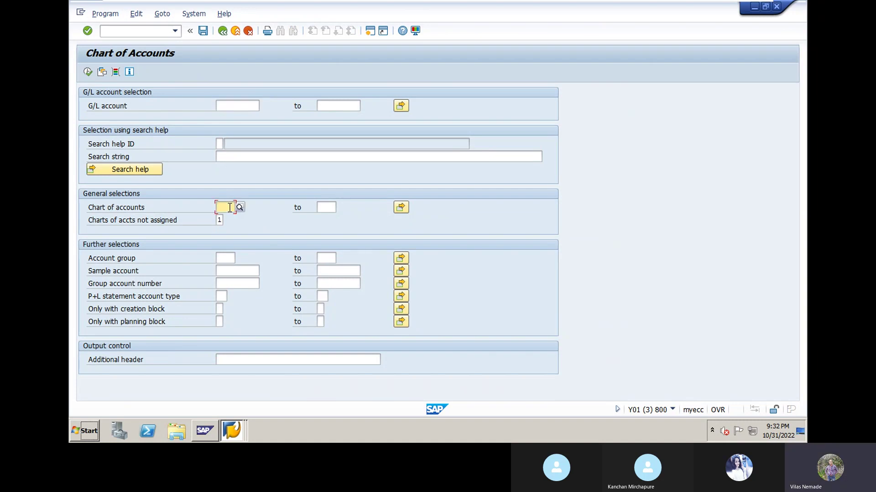
pyautogui.write('dn10')
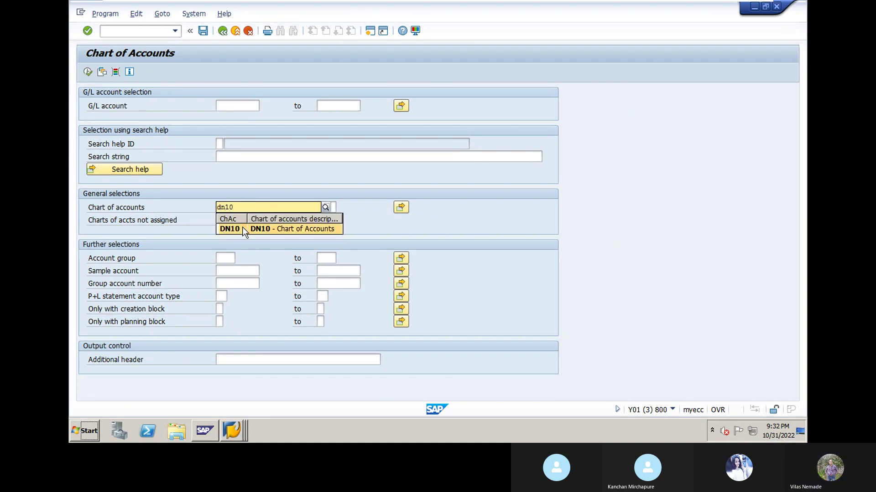
pyautogui.click(242, 229)
pyautogui.click(332, 207)
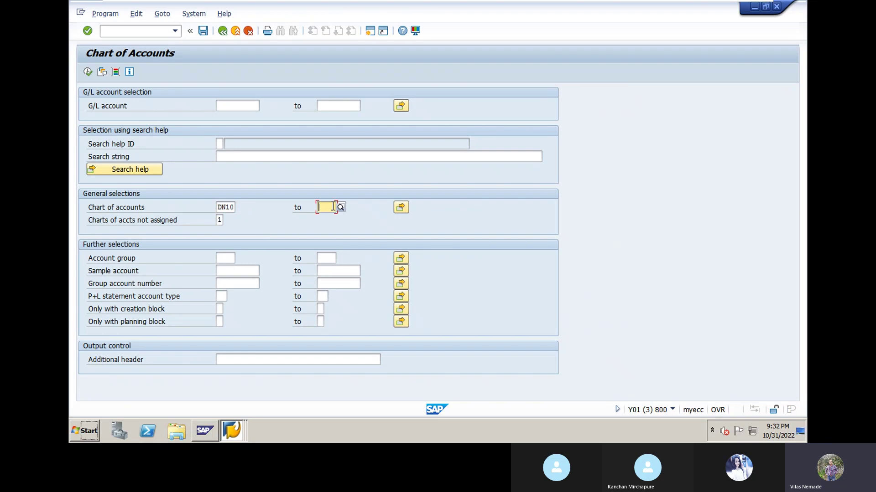
pyautogui.write('dn10')
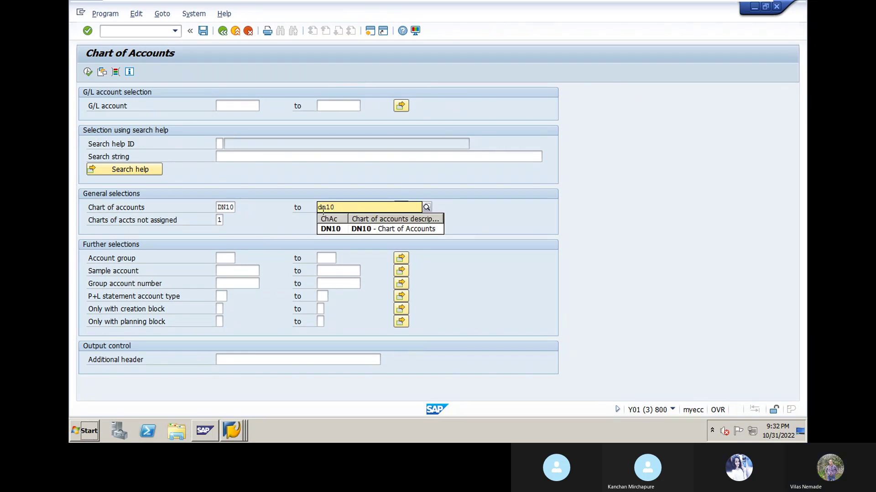
pyautogui.click(329, 228)
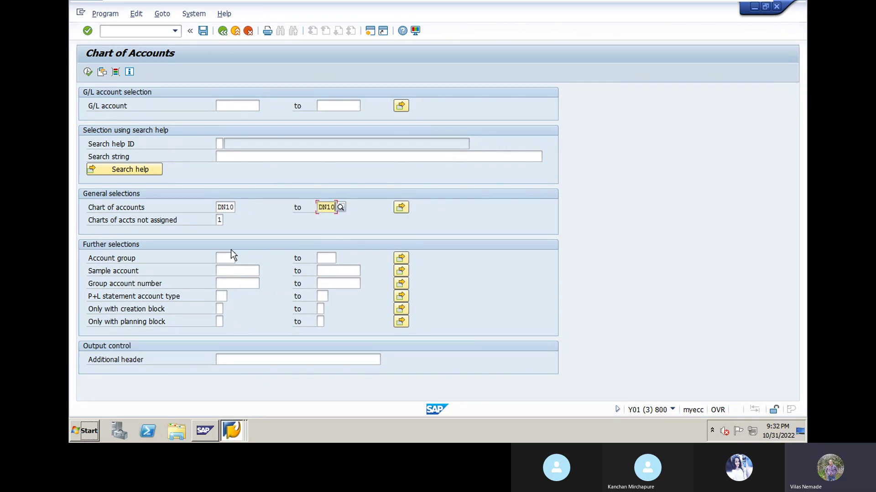
pyautogui.click(88, 72)
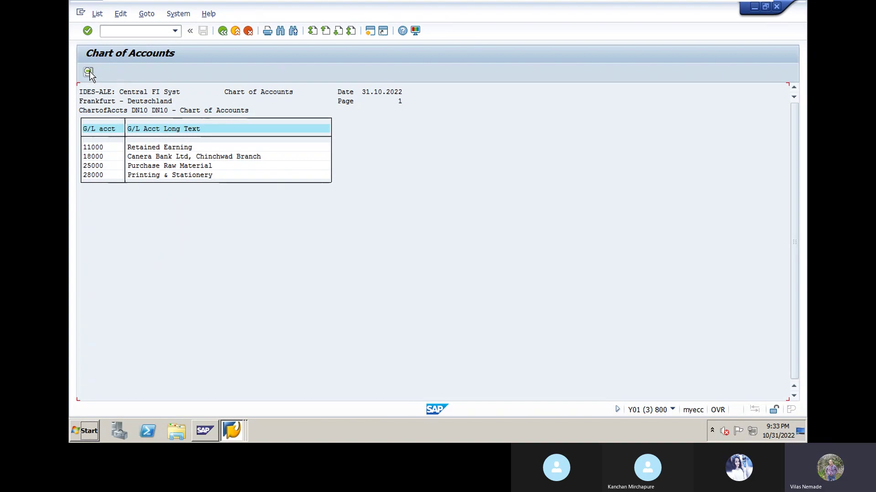
# Return to SAP Easy Access, expand the G/L Account List folder and open report S_ALR_87012328
pyautogui.click(232, 33)
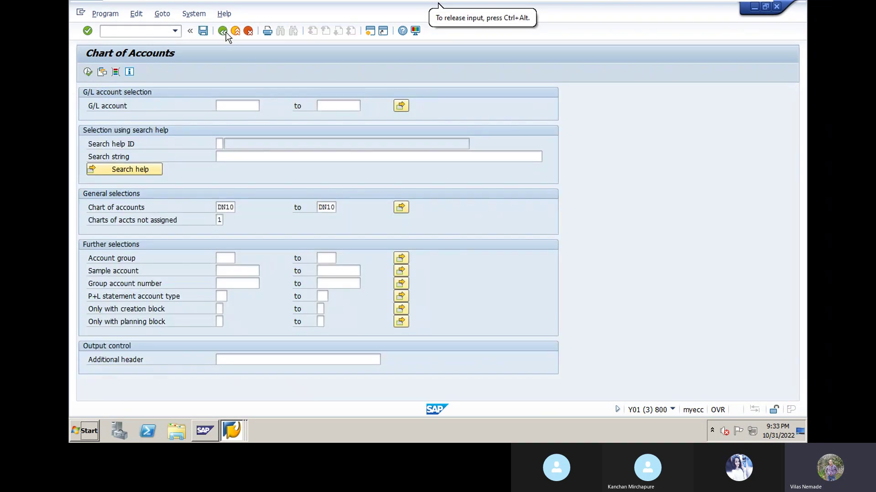
pyautogui.click(226, 33)
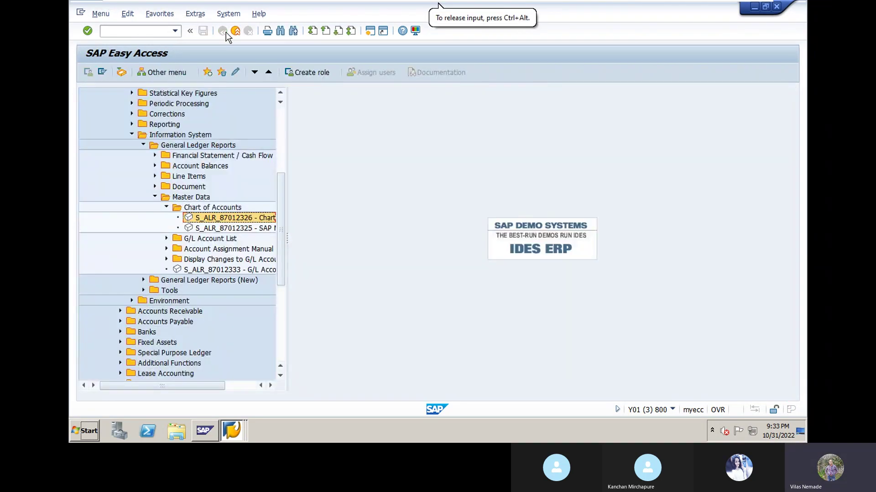
pyautogui.click(167, 238)
pyautogui.doubleClick(223, 247)
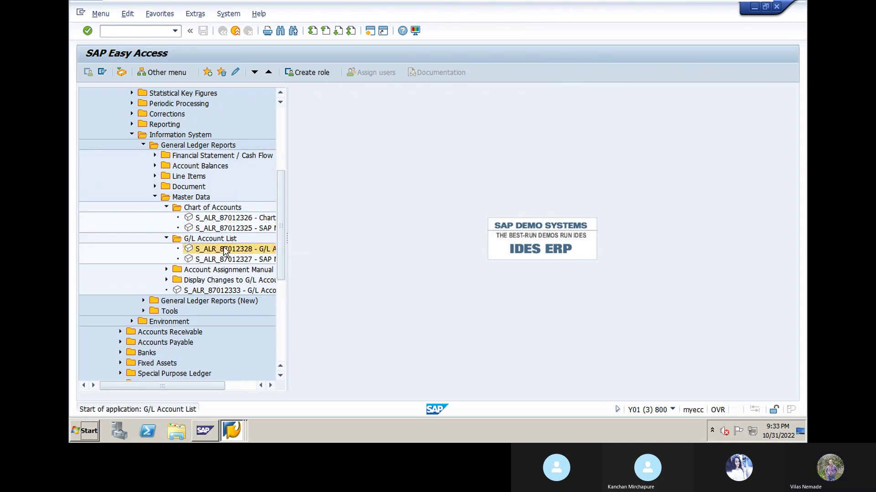
# Run the G/L Account List report for chart of accounts DN10
pyautogui.click(221, 207)
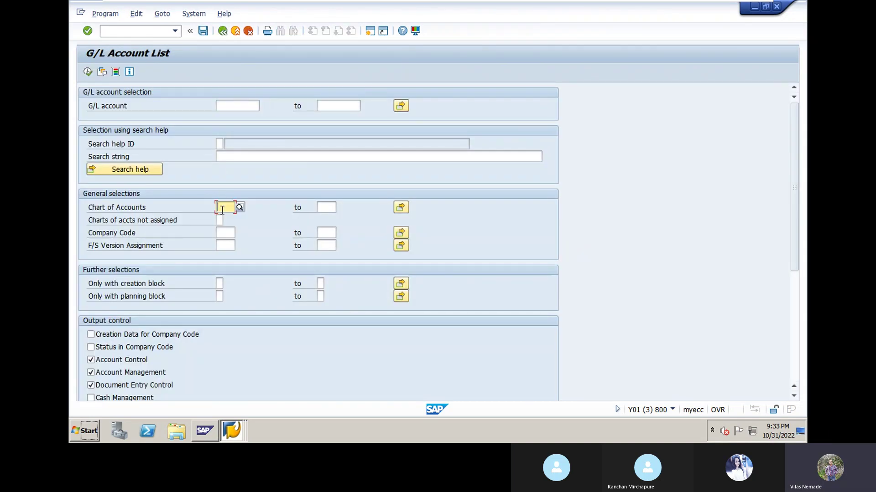
pyautogui.write('dn10')
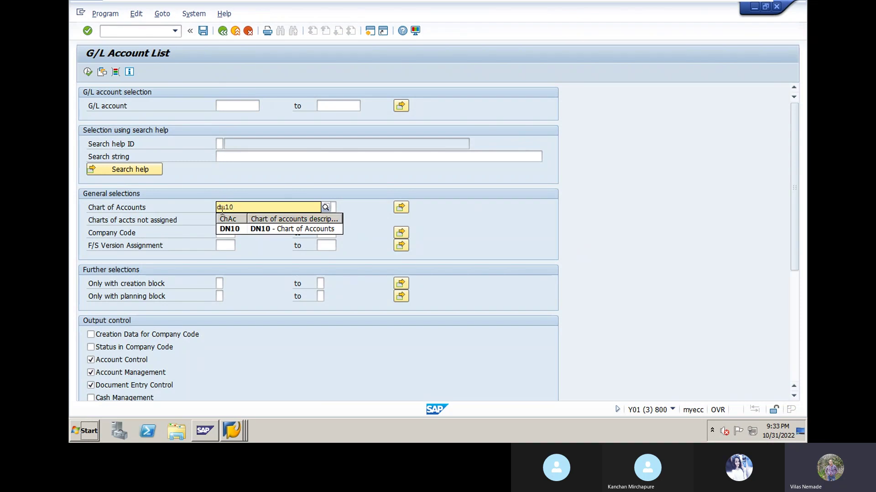
pyautogui.click(227, 230)
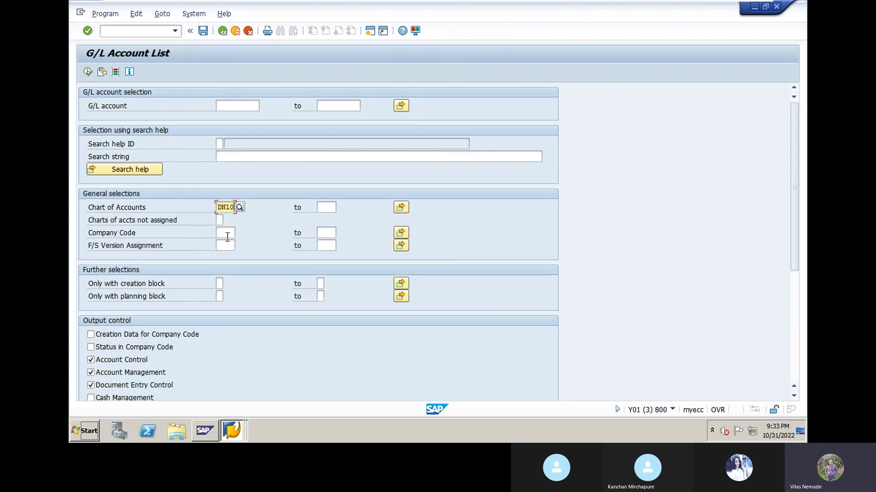
pyautogui.click(87, 71)
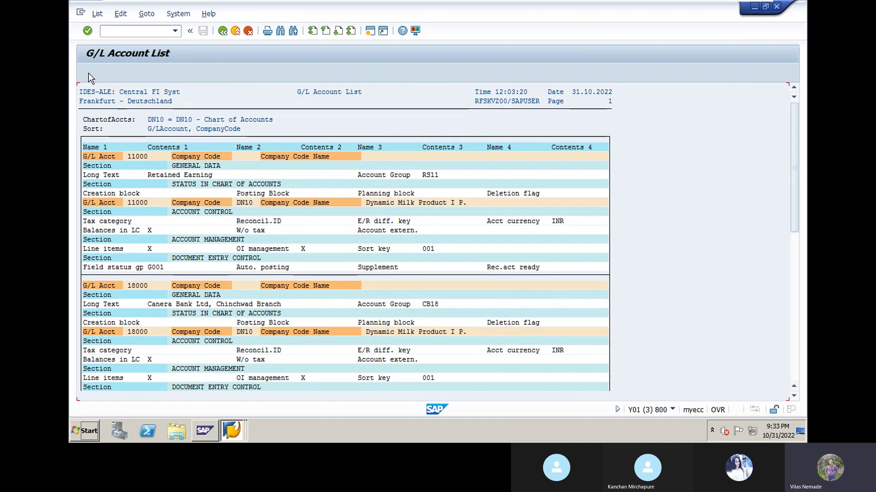
# Return to SAP Easy Access, take the virtual machine out of full screen and minimise VMware Workstation to reach the Skype call
pyautogui.click(221, 31)
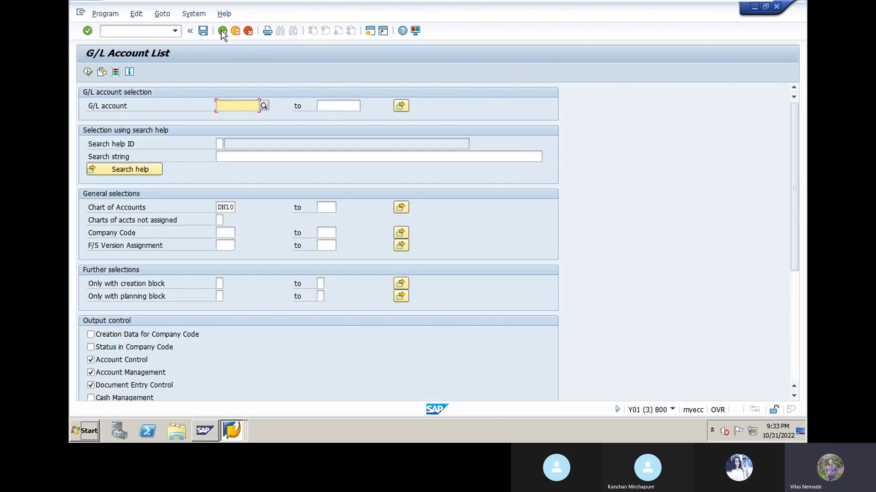
pyautogui.click(222, 30)
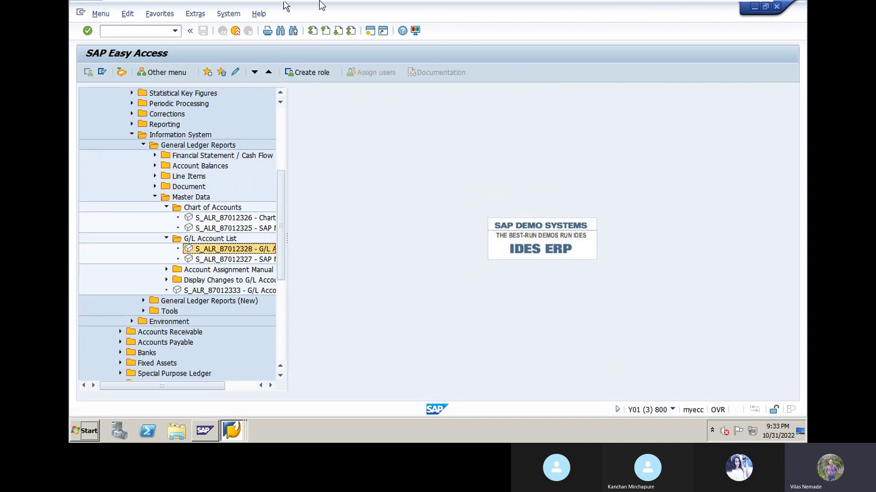
pyautogui.click(425, 7)
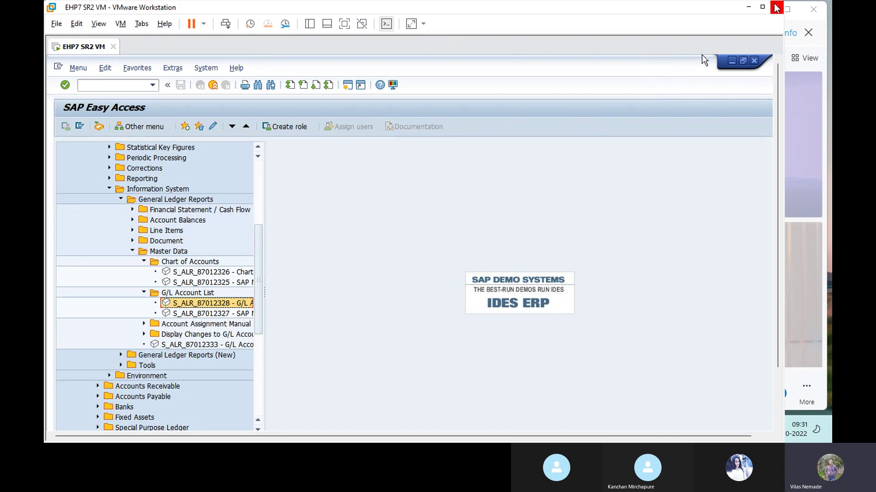
pyautogui.click(748, 7)
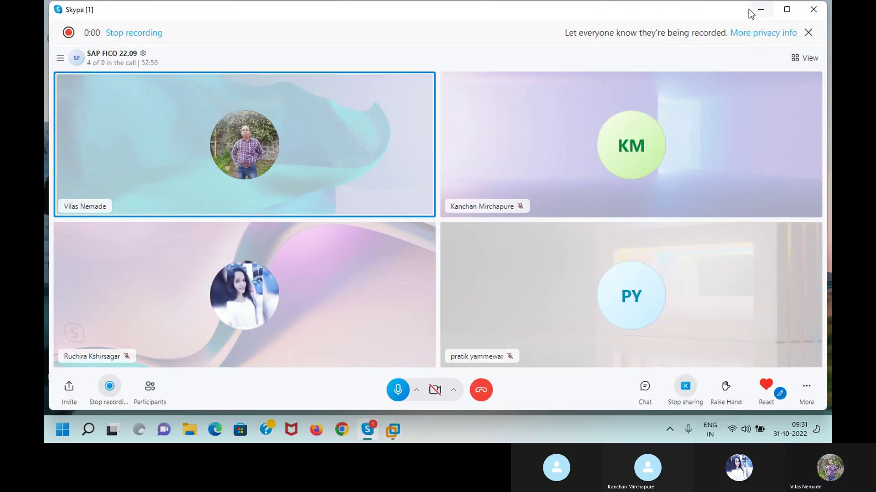